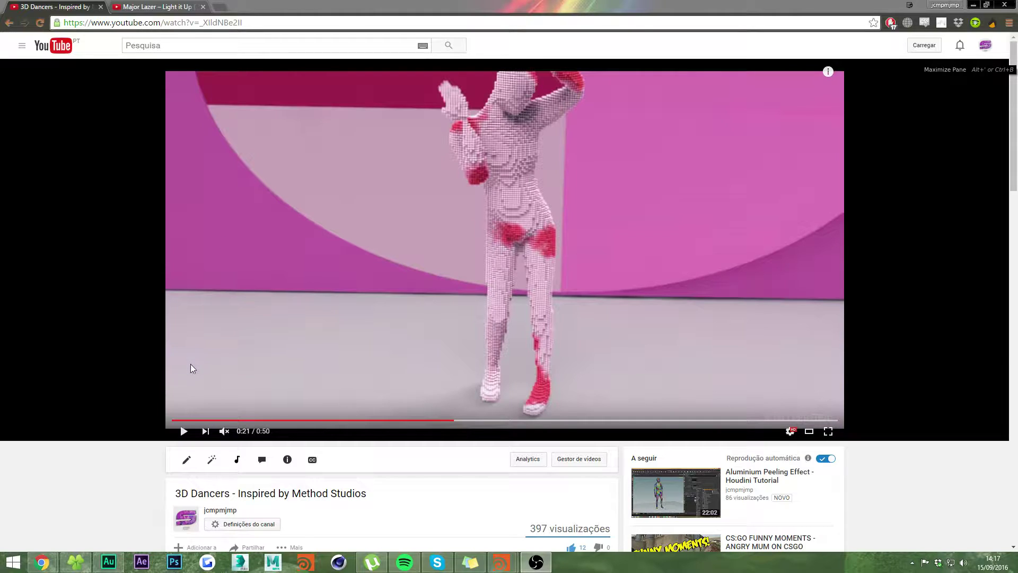
Play short stretches of the 3D Dancers video around 0:19 to 0:22 to examine the dancer effect
left_click(184, 431)
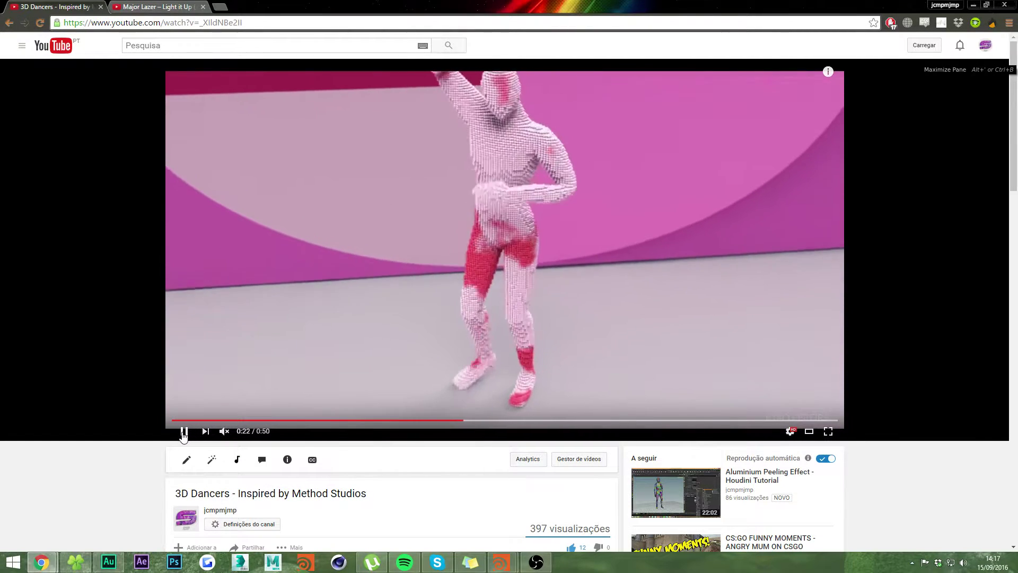
left_click(183, 431)
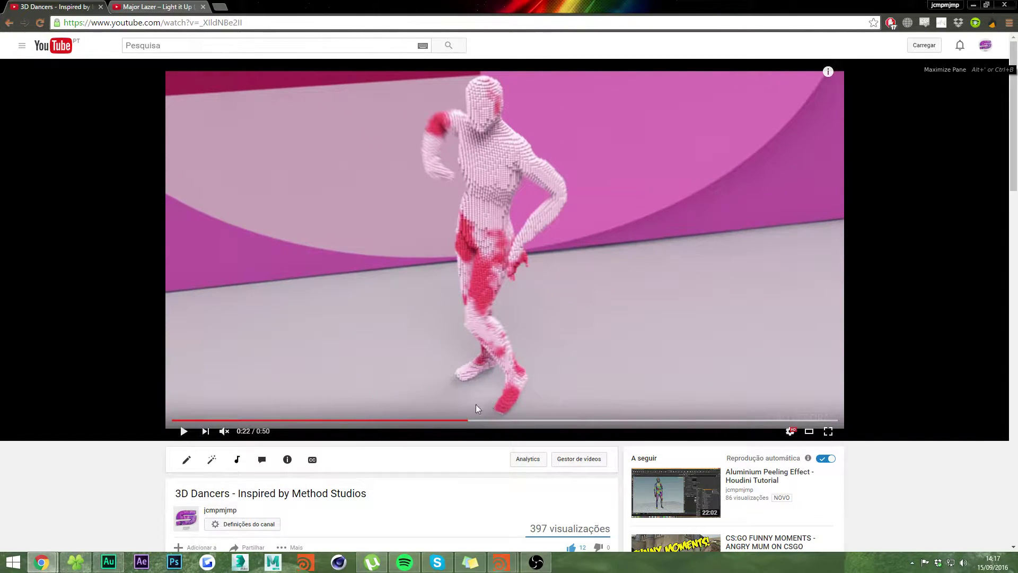
left_click_drag(448, 421, 424, 422)
left_click(186, 433)
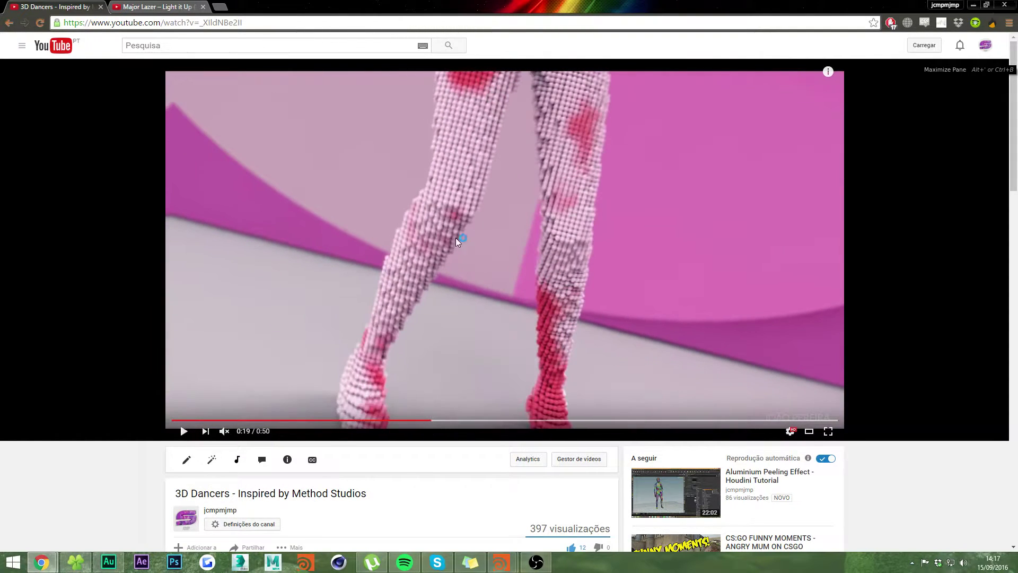
left_click(182, 432)
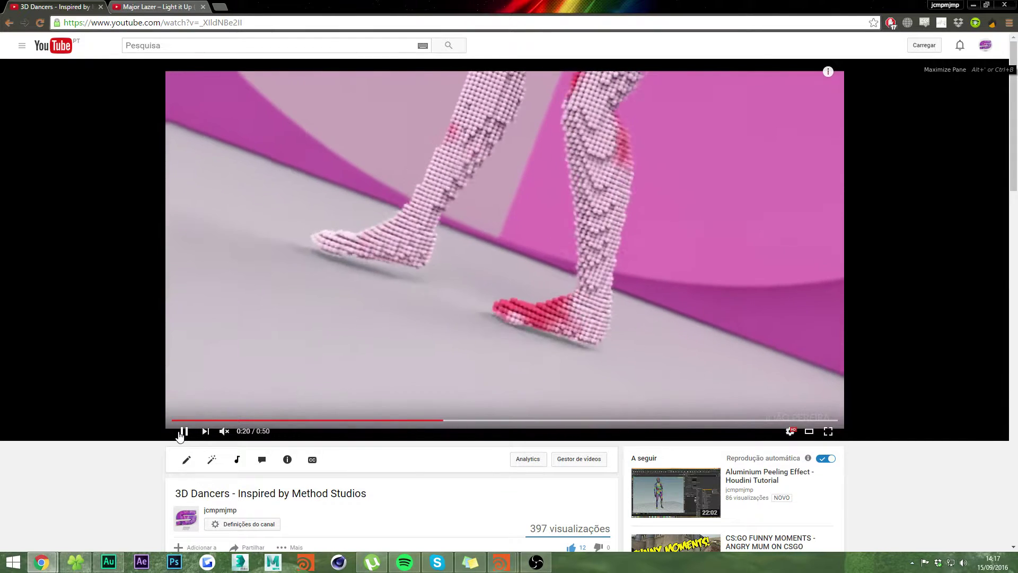
left_click(182, 431)
Play a moment of the Major Lazer – Light it Up reference video around 0:32 to examine the original dancer
left_click(164, 6)
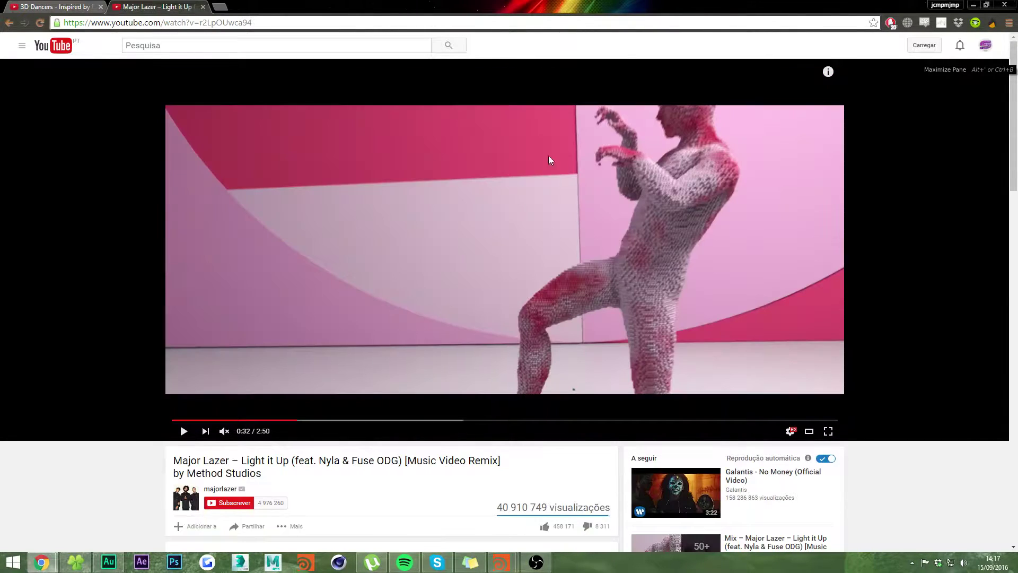
left_click(438, 314)
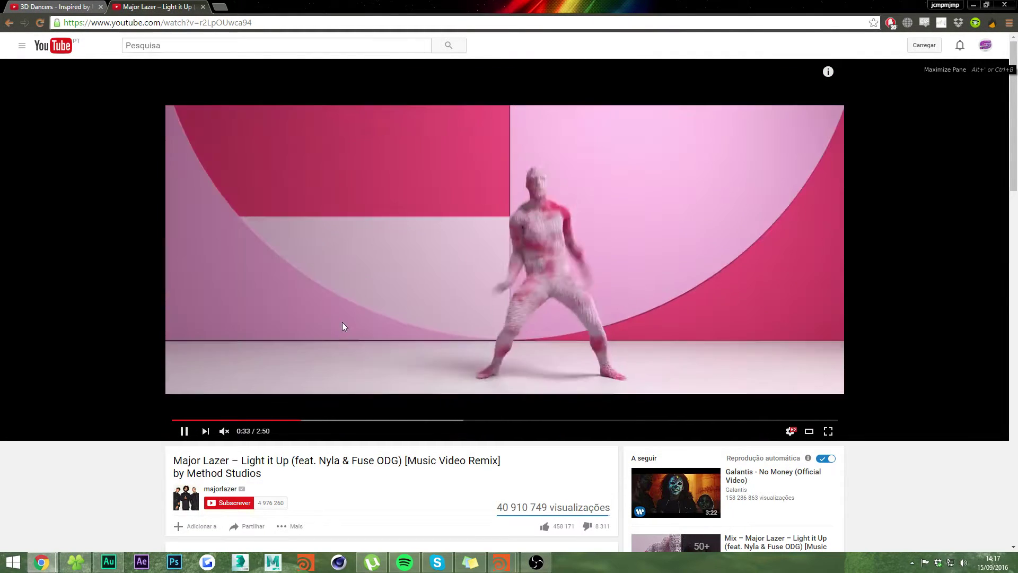
left_click(307, 353)
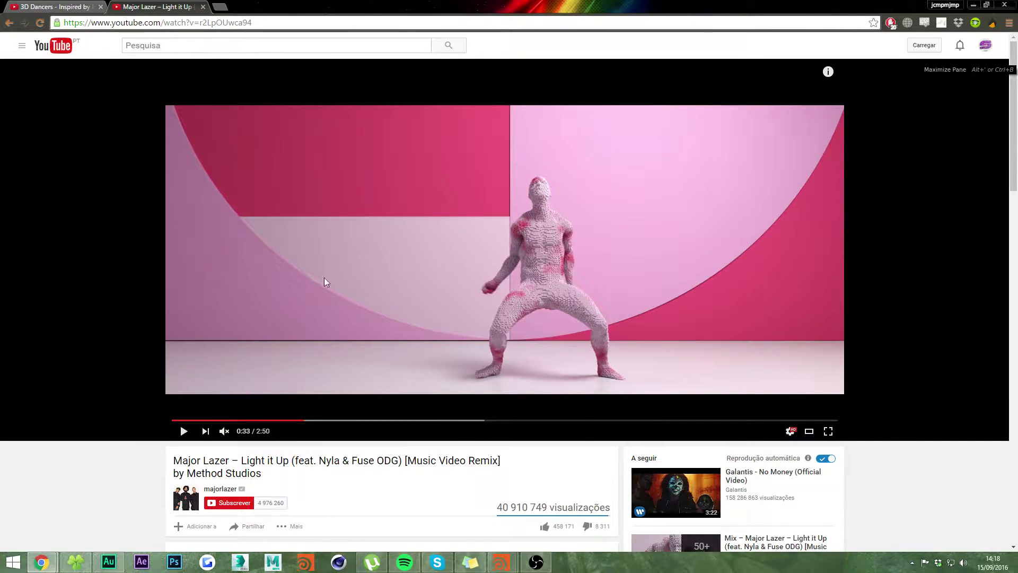
left_click(97, 6)
left_click(186, 6)
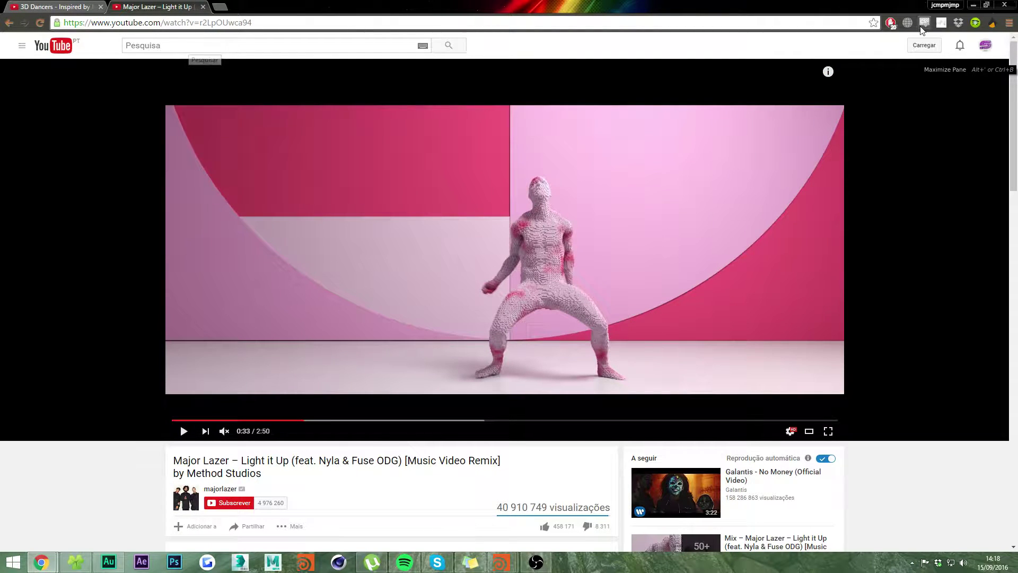
Switch to Houdini and delete the vdbfrompolygons1, convertvdb1, OUT_MESH and box1 nodes from the alembic network
left_click(1003, 5)
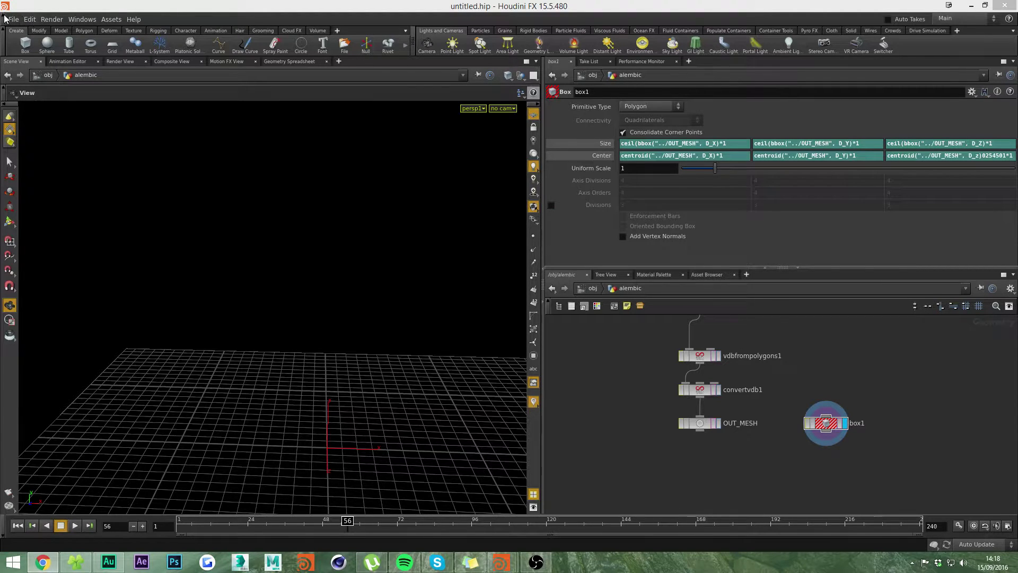
left_click_drag(895, 464, 650, 354)
key("Delete")
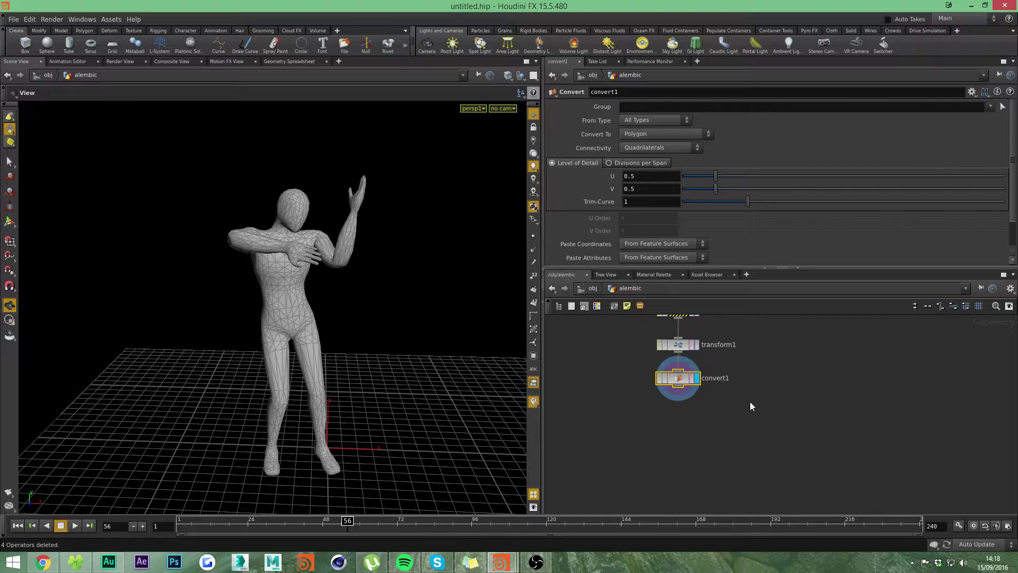
Display the alembic1 node, then transform1, and scrub the dancer animation to frame 98 to compare scale and motion
middle_click_drag(712, 334, 720, 392)
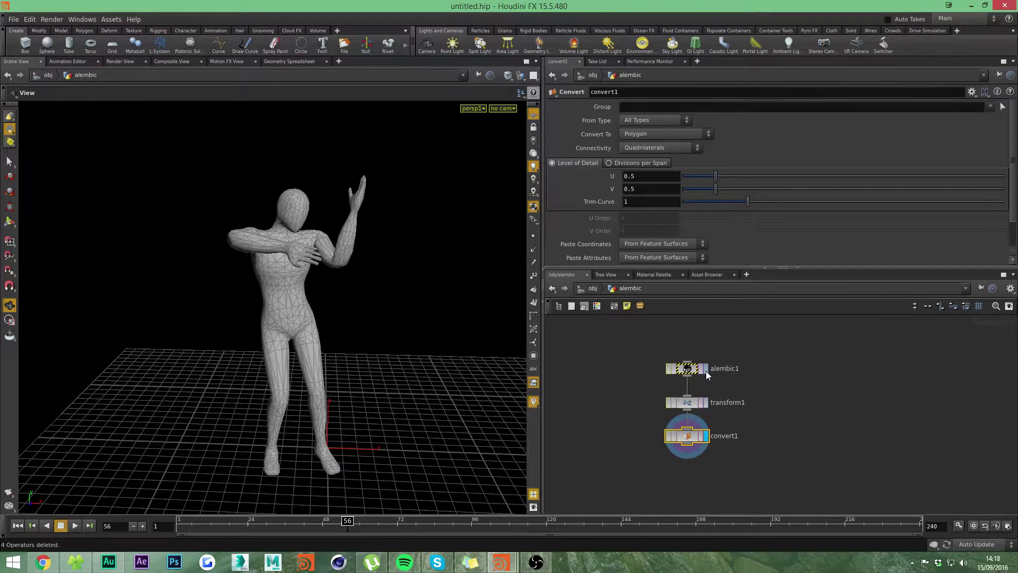
left_click(705, 369)
scroll(265, 323, "down", 6)
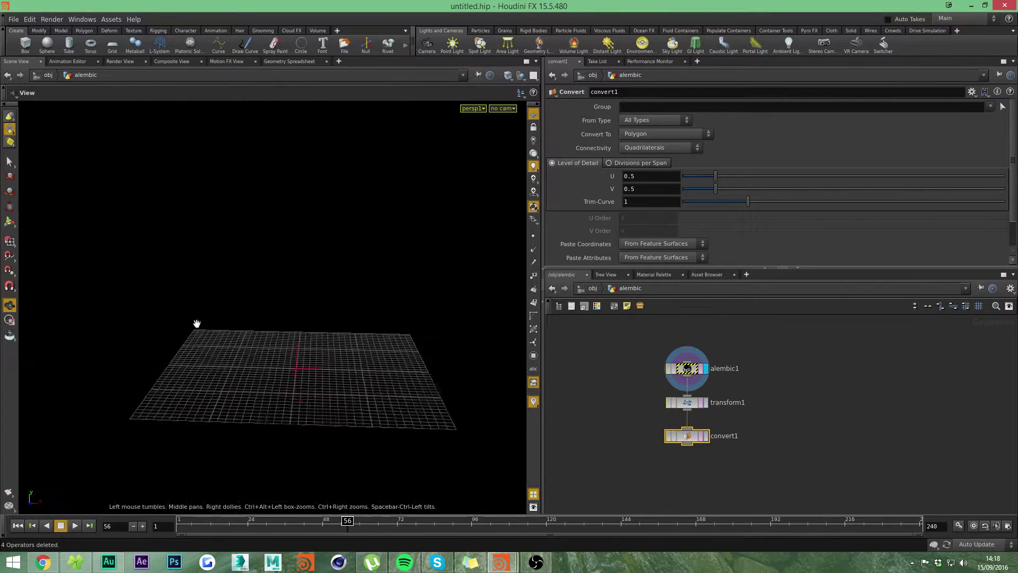
left_click(705, 402)
scroll(352, 300, "up", 6)
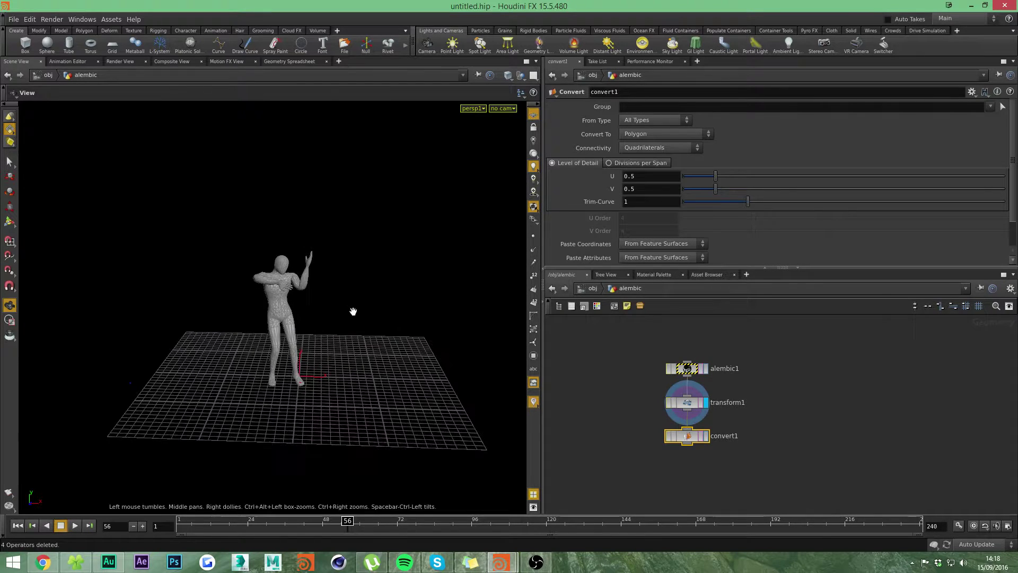
scroll(340, 305, "up", 3)
left_click_drag(223, 527, 478, 520)
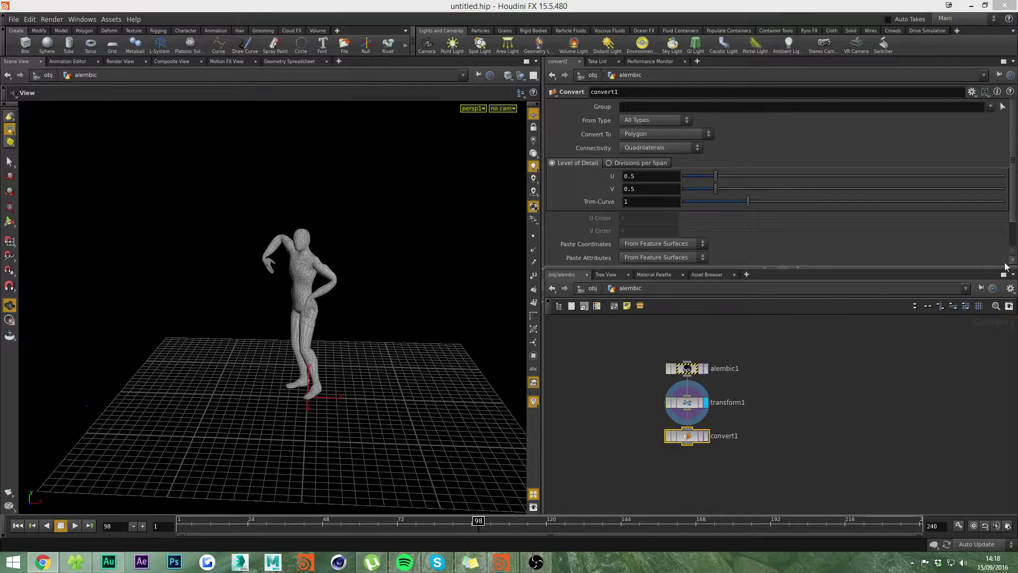
Display the convert1 node, go to frame 45 and examine the dancer's polygon mesh up close
left_click(706, 436)
right_click_drag(250, 302, 382, 303)
middle_click_drag(322, 299, 268, 307)
left_click_drag(267, 307, 293, 300)
middle_click_drag(803, 503, 807, 463)
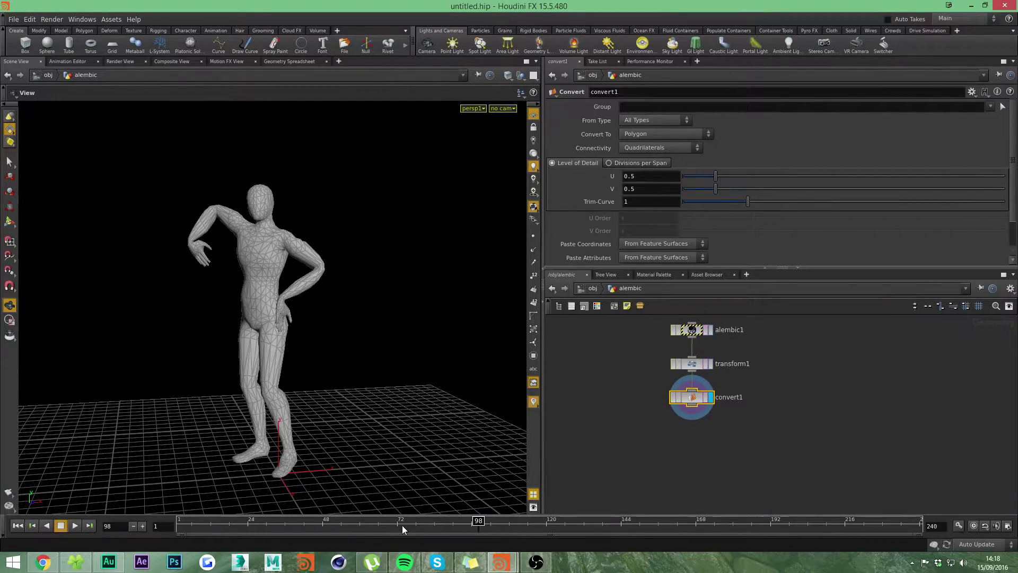
left_click_drag(403, 525, 314, 525)
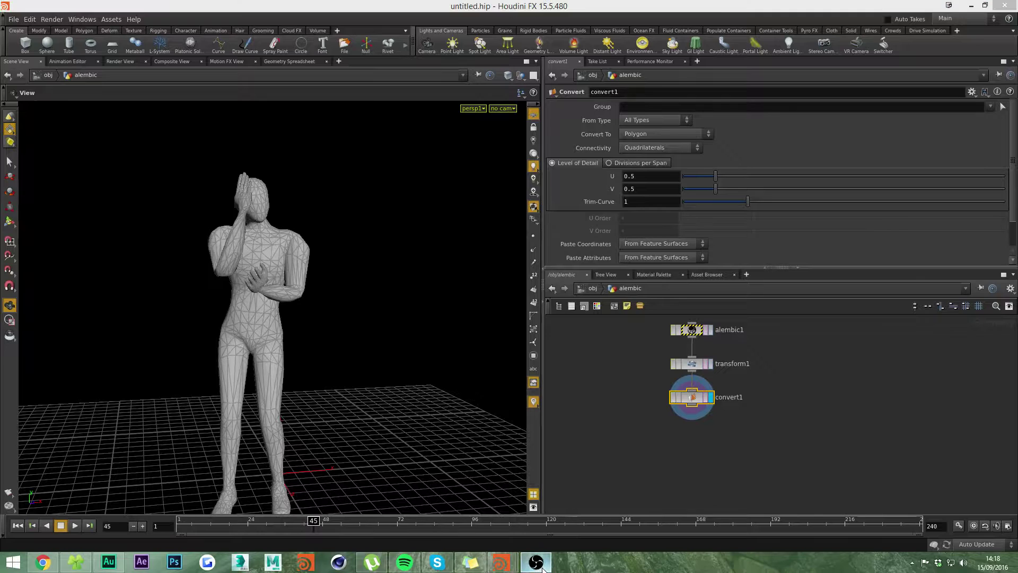
right_click_drag(228, 308, 306, 274)
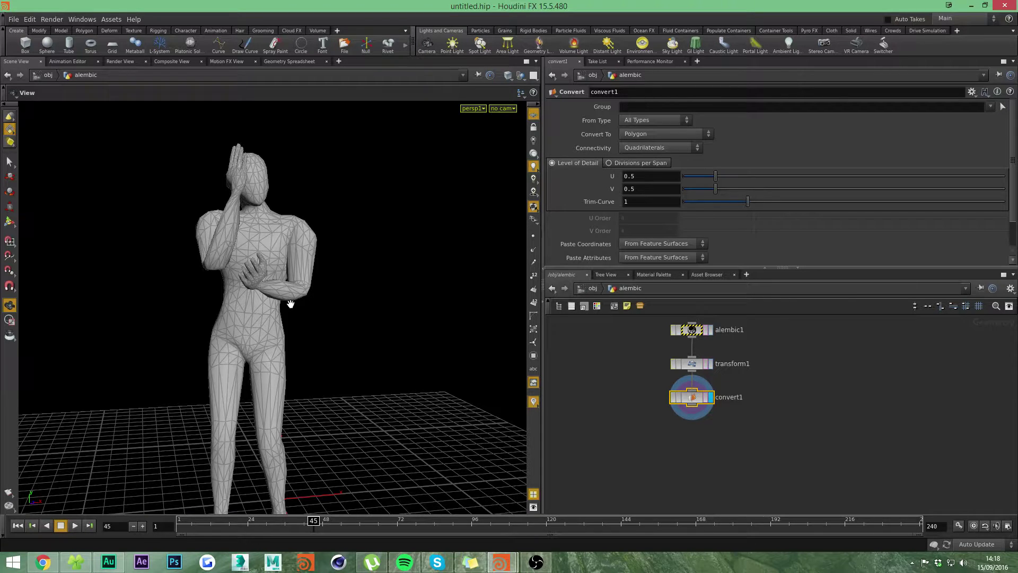
right_click_drag(212, 295, 261, 214)
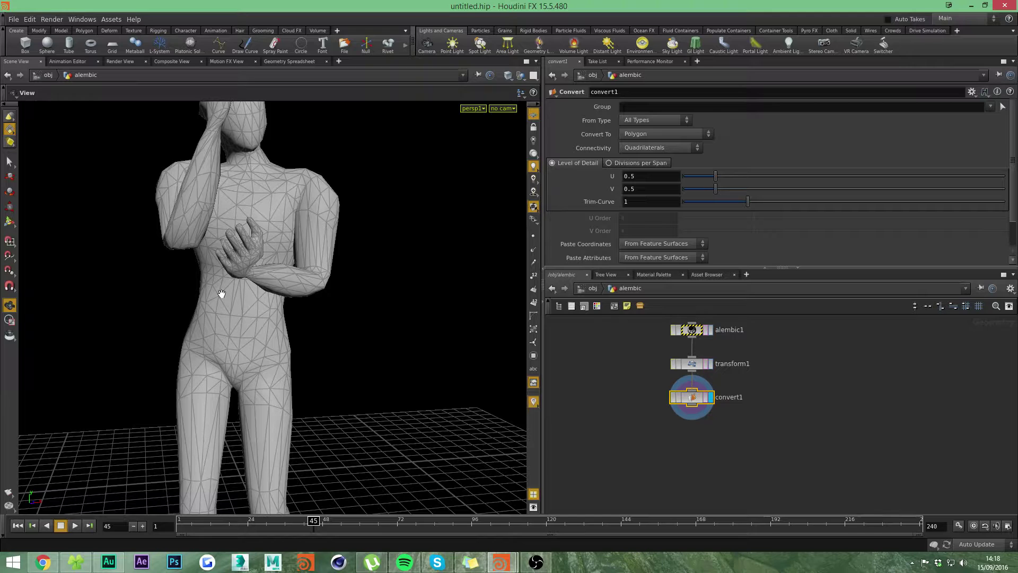
Add a VDB from Polygons node after convert1 and display its result
key("Tab")
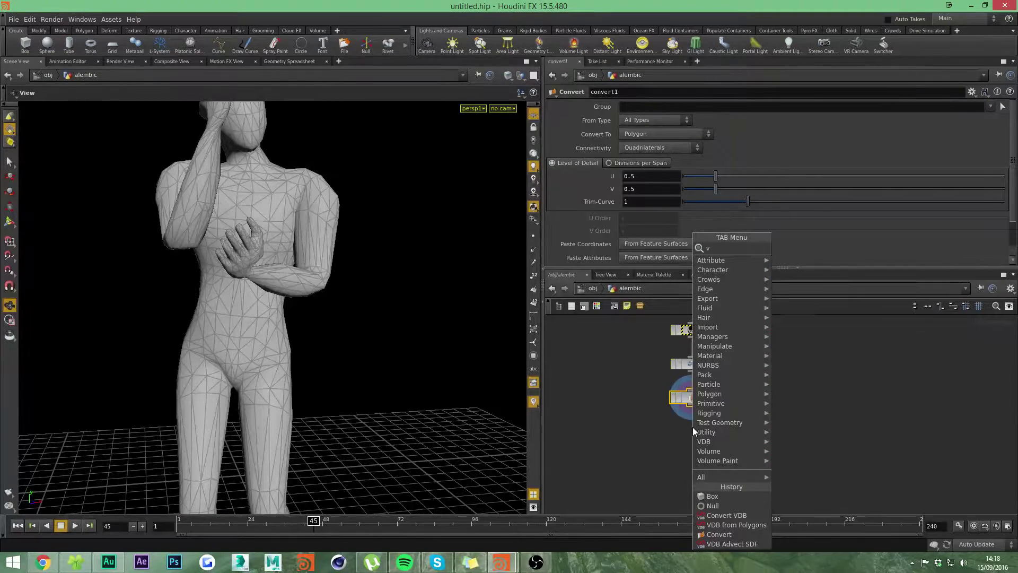
type("vdb")
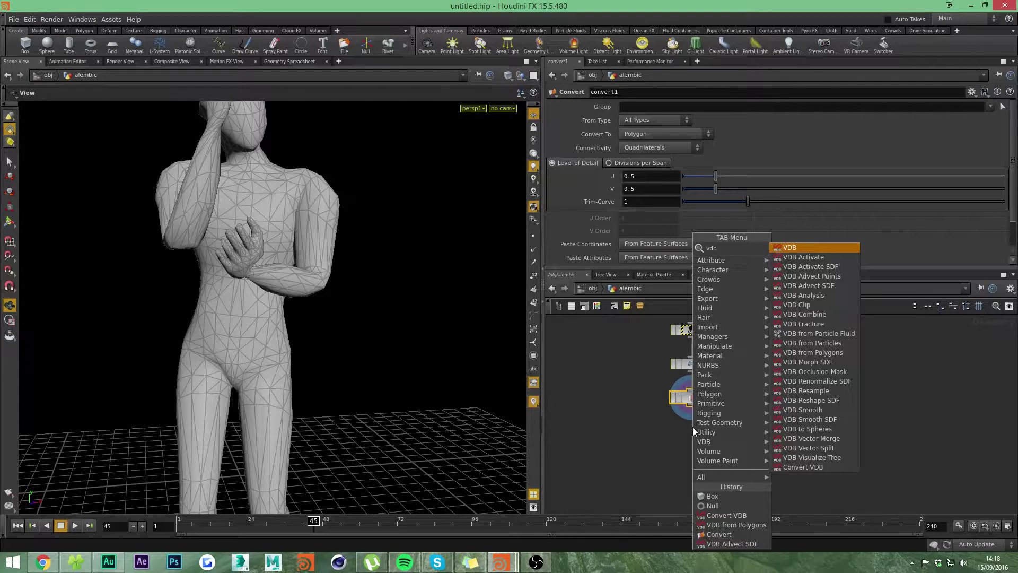
type(" from")
key("Down")
key("Down")
key("Return")
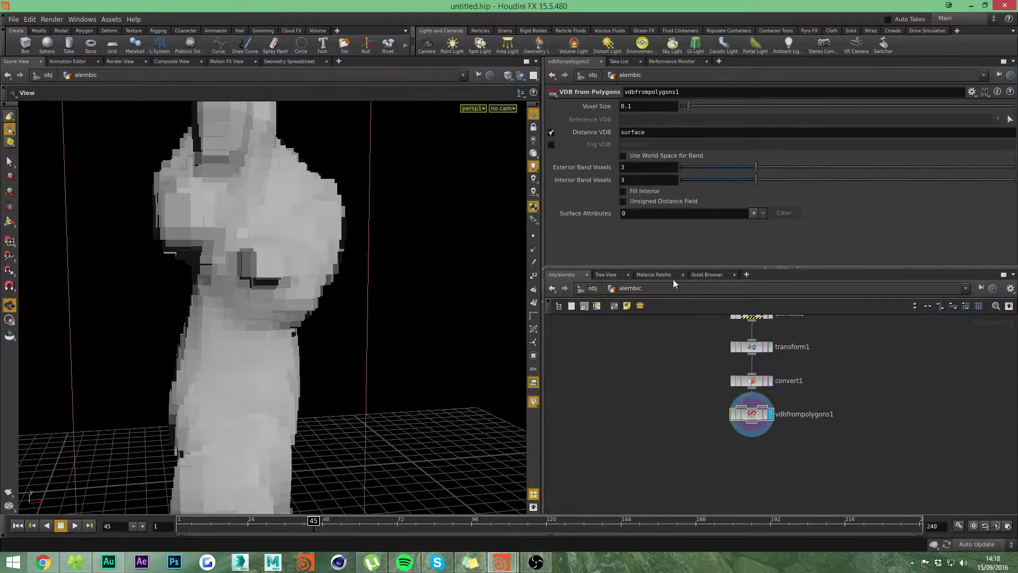
Set the Voxel Size of the VDB from Polygons node to 0.02 and check the dancer's volume
left_click_drag(648, 106, 380, 57)
type("0.02")
key("Return")
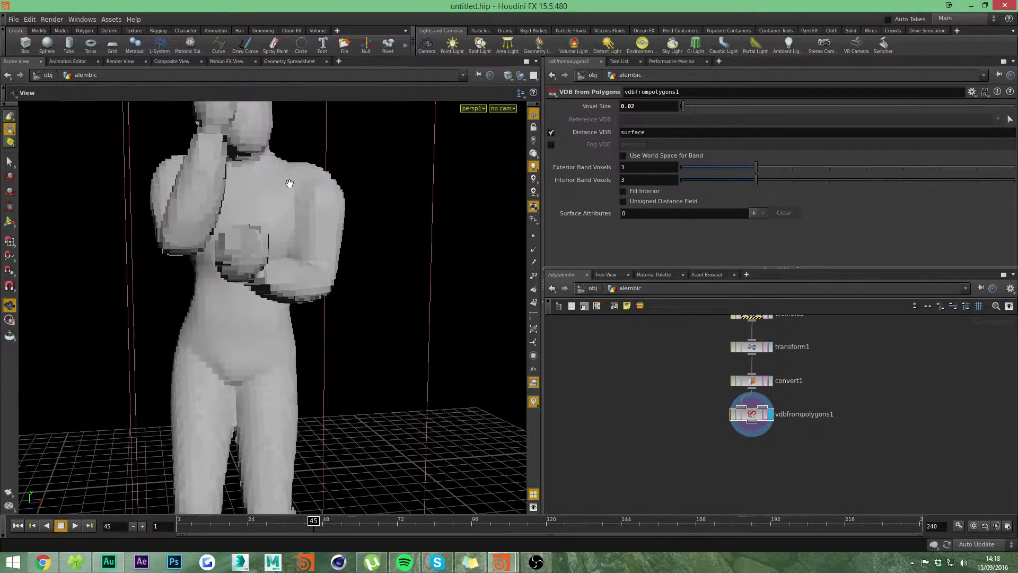
scroll(314, 278, "up", 3)
scroll(314, 278, "down", 3)
left_click_drag(253, 288, 247, 265)
Add a Convert VDB node fed by vdbfrompolygons1 and make it the displayed node
middle_click_drag(684, 416, 626, 344)
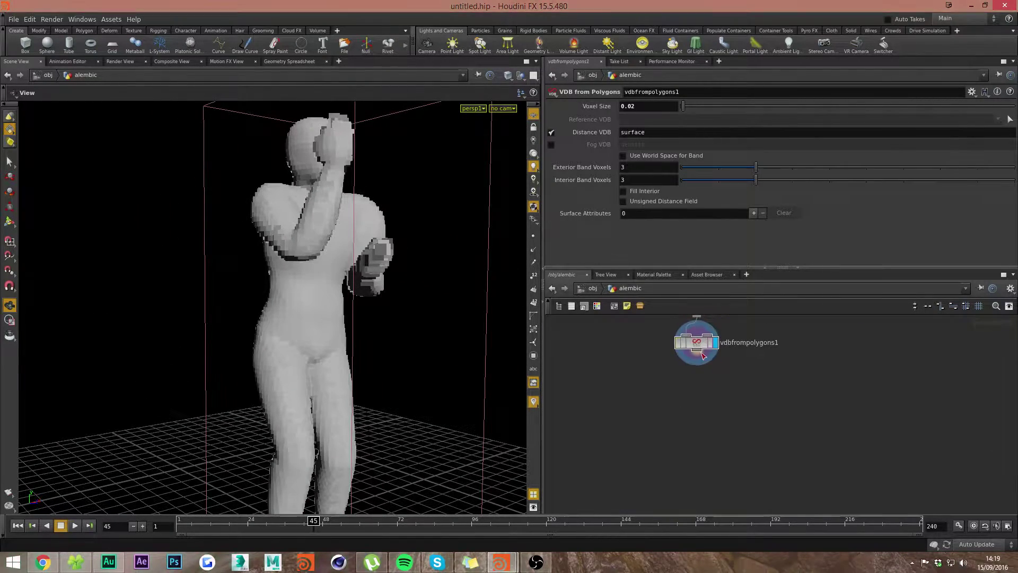
left_click_drag(701, 351, 698, 392)
key("c")
key("c")
key("c")
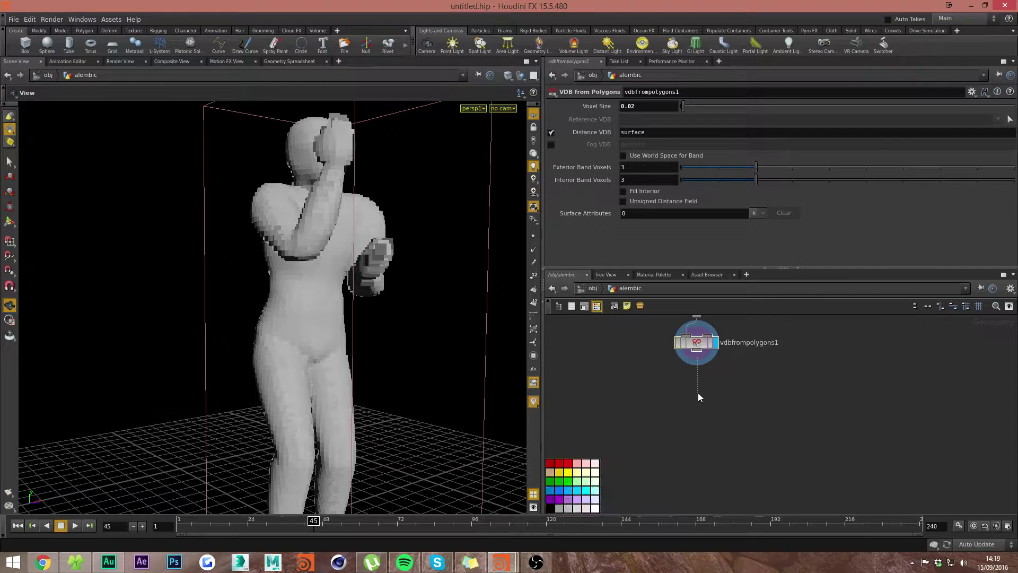
key("c")
key("Tab")
type("co")
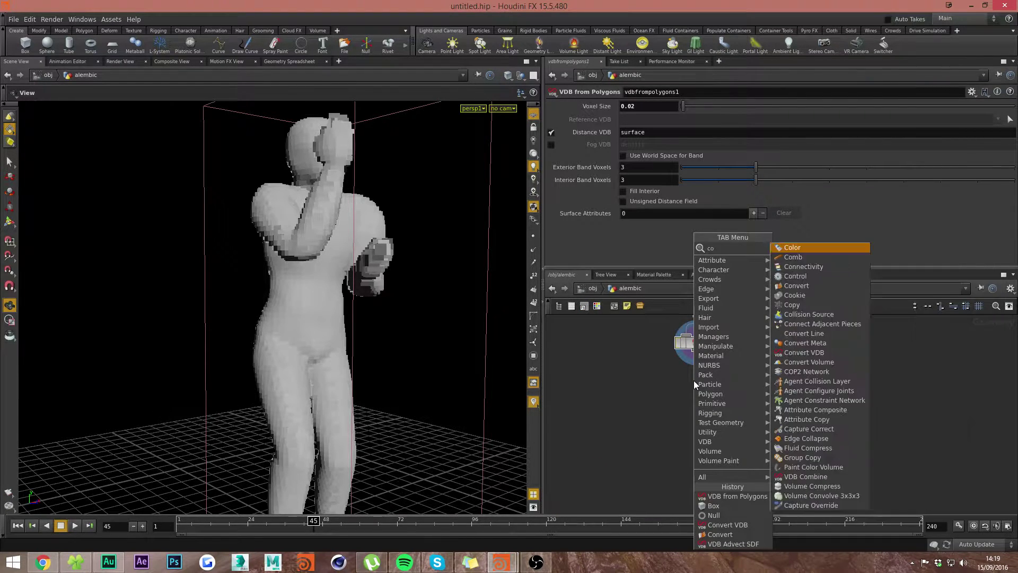
type("nvert")
key("Down")
key("Down")
key("Down")
key("Return")
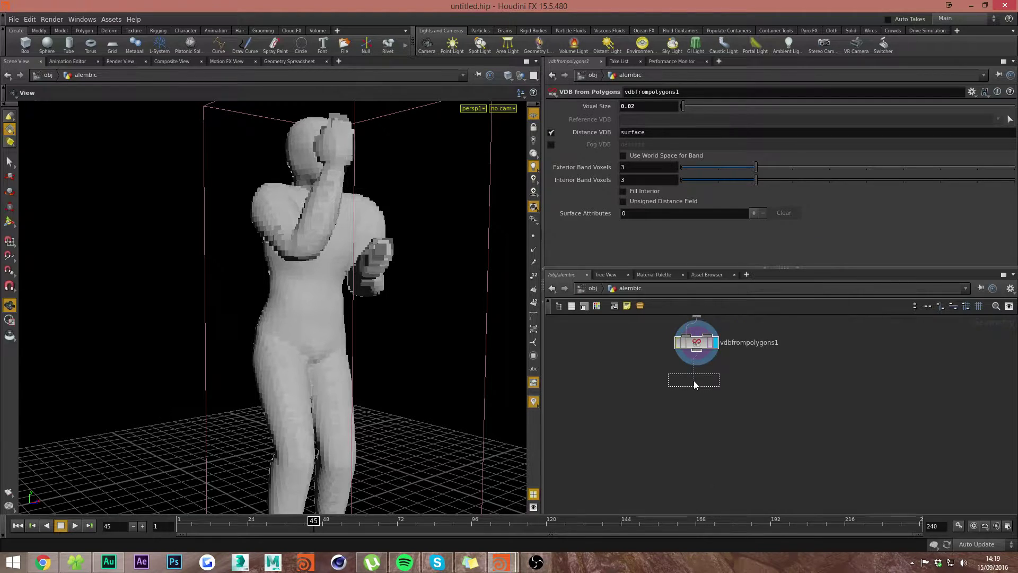
left_click(694, 382)
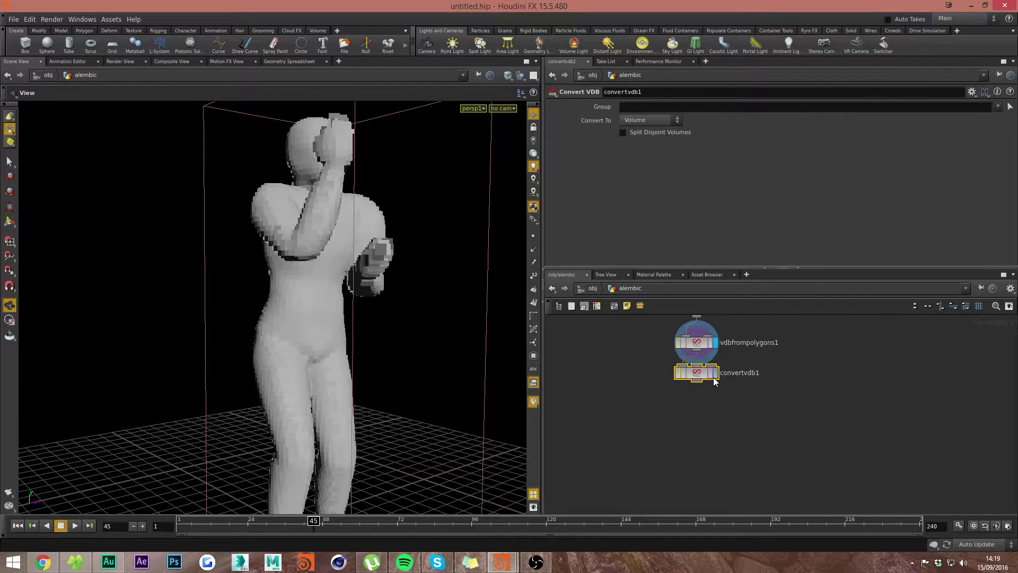
left_click(715, 375)
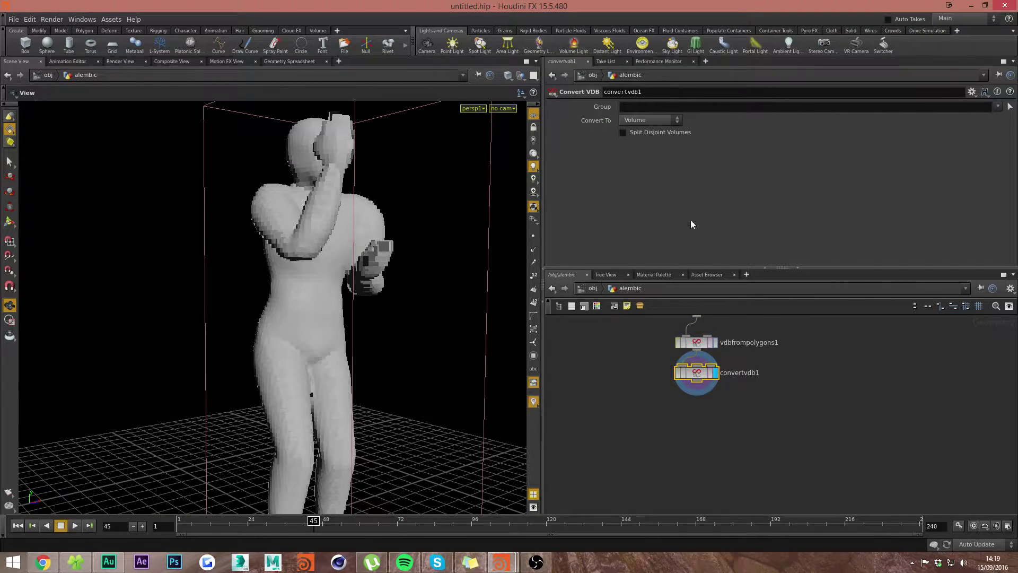
Set the Convert VDB node to convert to Polygon Soup and check the resulting mesh
left_click(629, 122)
left_click(652, 160)
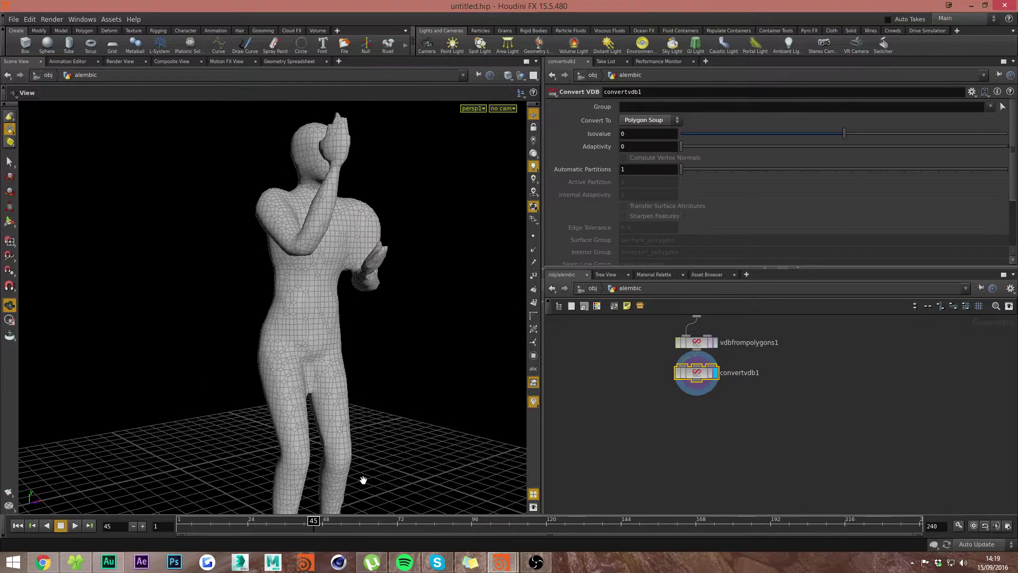
left_click_drag(403, 268, 345, 305)
Try a Voxel Size of 0.01 on the VDB from Polygons node and inspect the mesh density
left_click(696, 342)
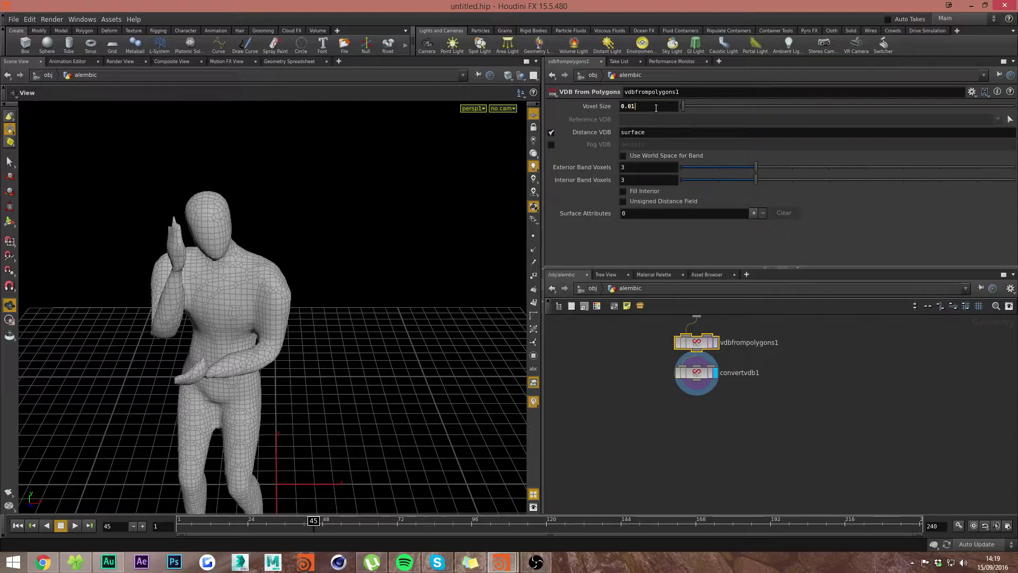
mouse_move(277, 291)
left_mouse_down()
mouse_move(328, 312)
mouse_move(284, 303)
left_mouse_up()
left_click(694, 371)
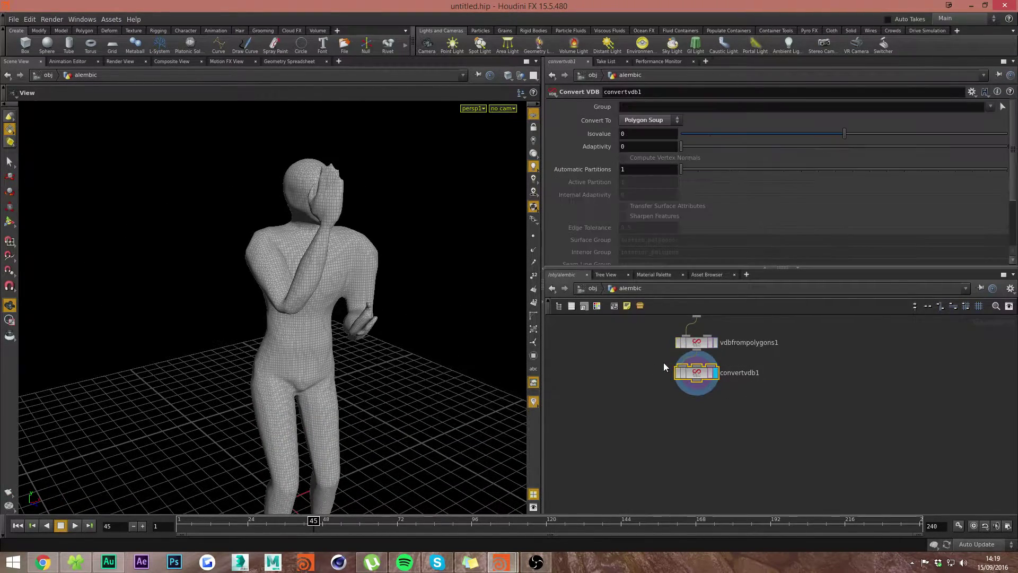
scroll(613, 205, "down", 4)
scroll(613, 205, "up", 4)
Set the Voxel Size of vdbfrompolygons1 to 0.02 and place the convertvdb1 node lower in the network
left_click_drag(772, 335, 696, 378)
left_click(689, 346)
left_click(664, 104)
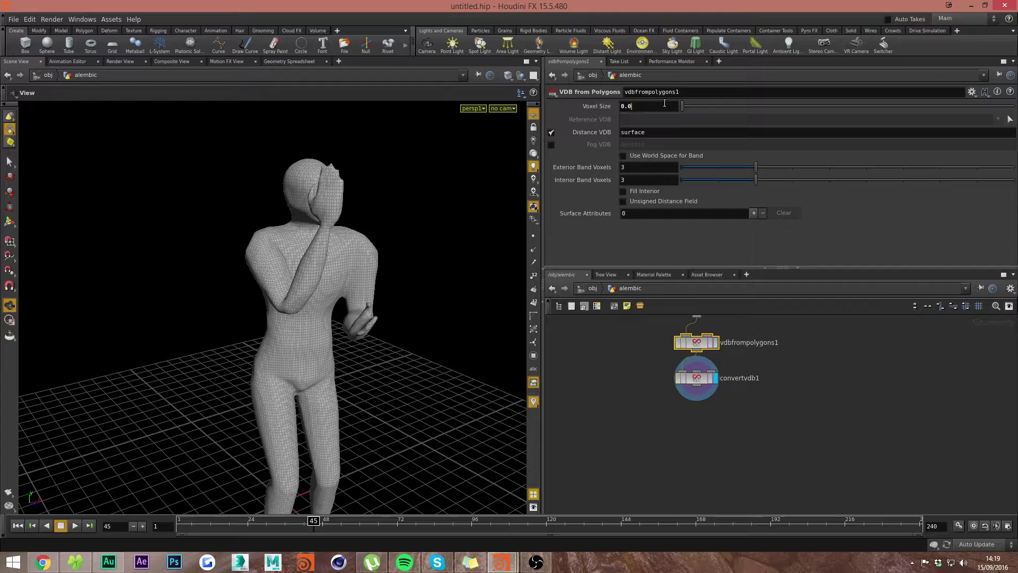
type("2")
key("Return")
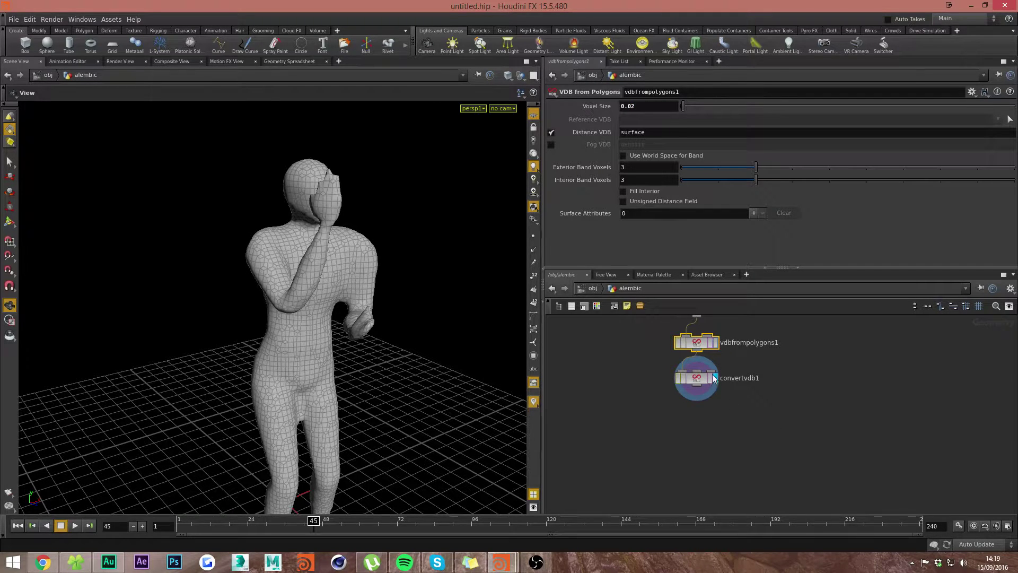
left_click_drag(689, 379, 696, 392)
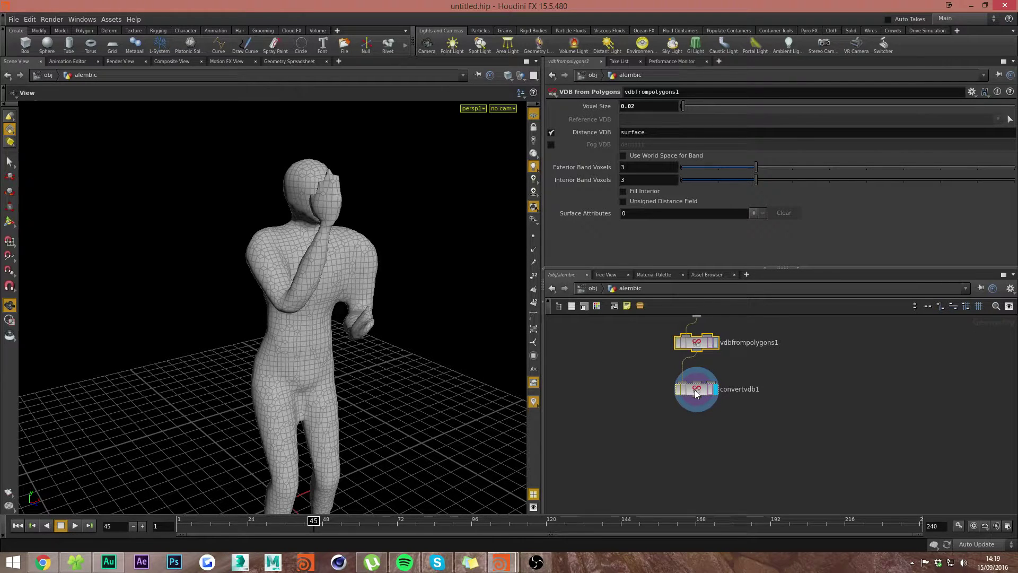
right_click_drag(437, 320, 392, 319)
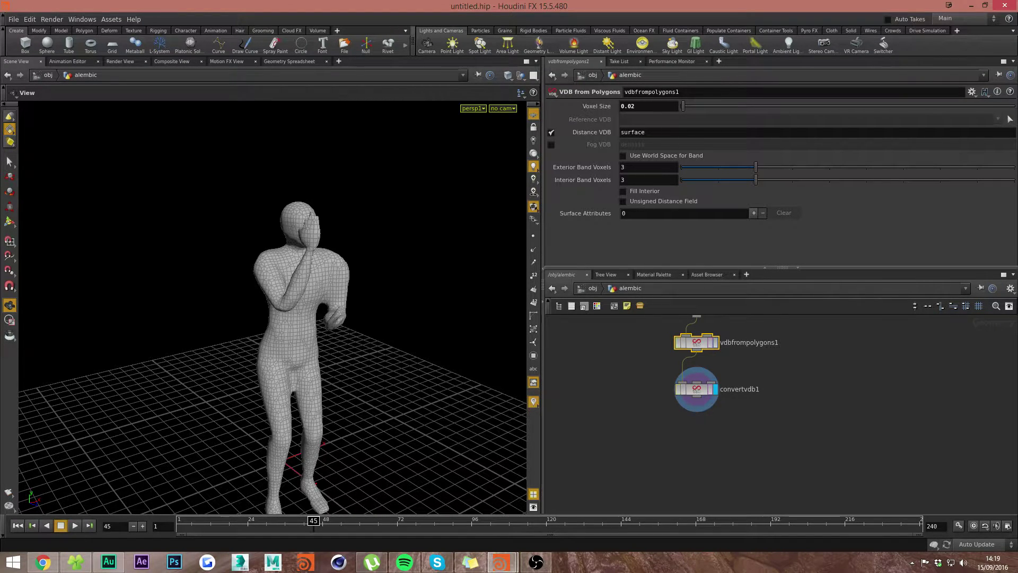
Add and display a Box node beside convertvdb1, show convertvdb1 as a template overlay, and move the timeline to frame 177
left_click(801, 409)
key("Tab")
key("Escape")
left_click(825, 404)
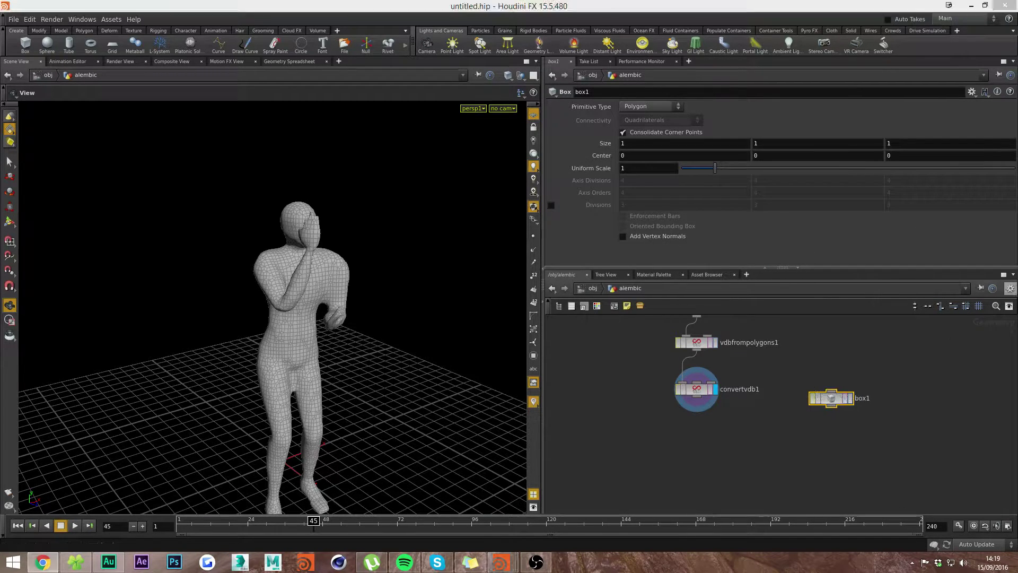
left_click(850, 402)
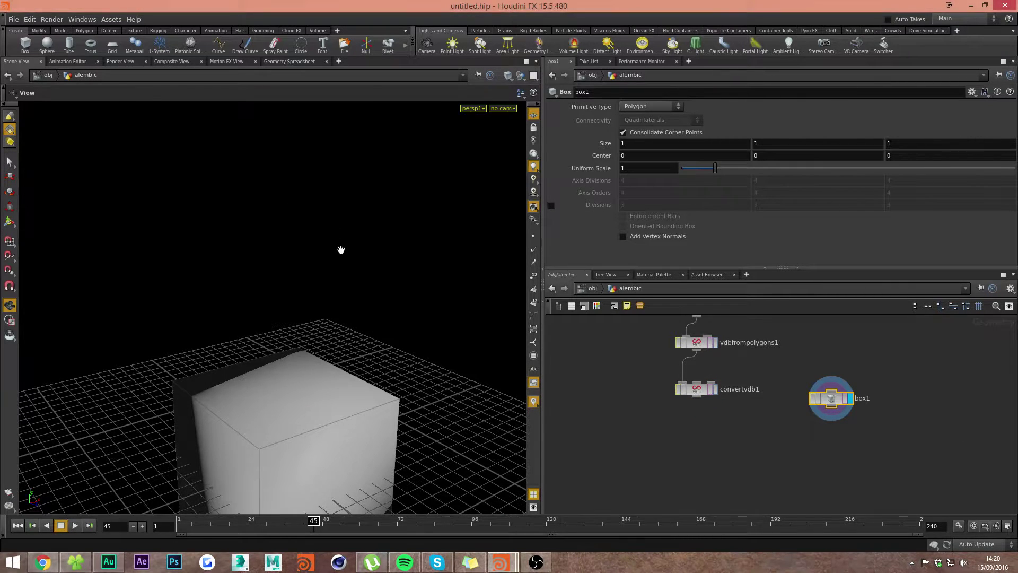
left_click(711, 389)
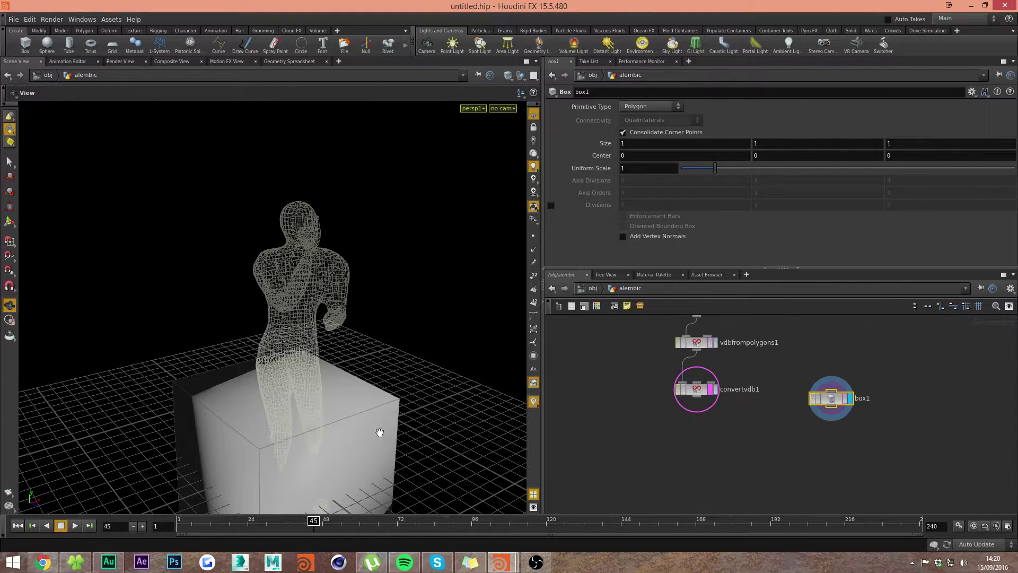
left_click_drag(294, 524, 722, 525)
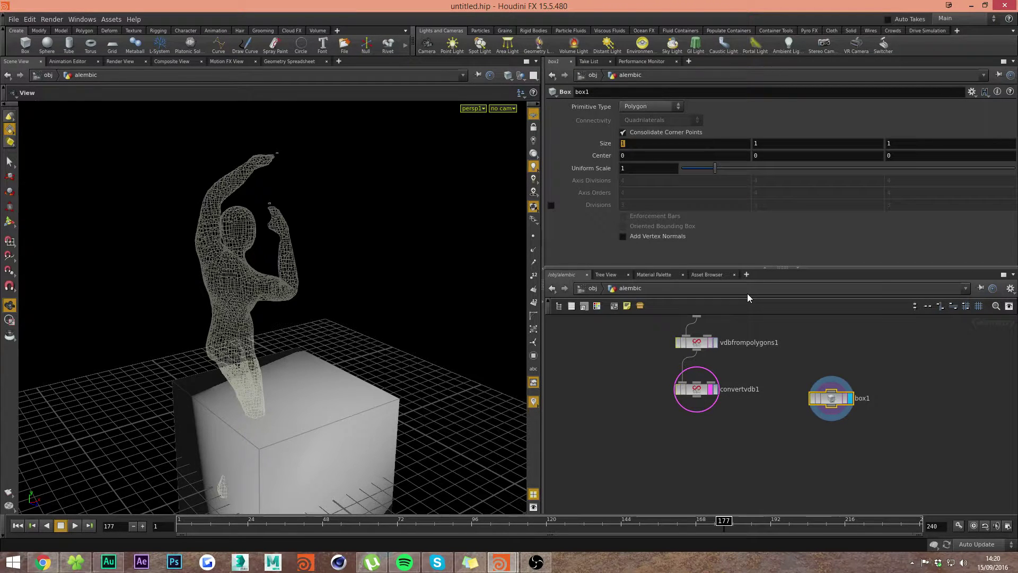
Begin the box's X Size expression with ceil(bbox(".
type("ceil(")
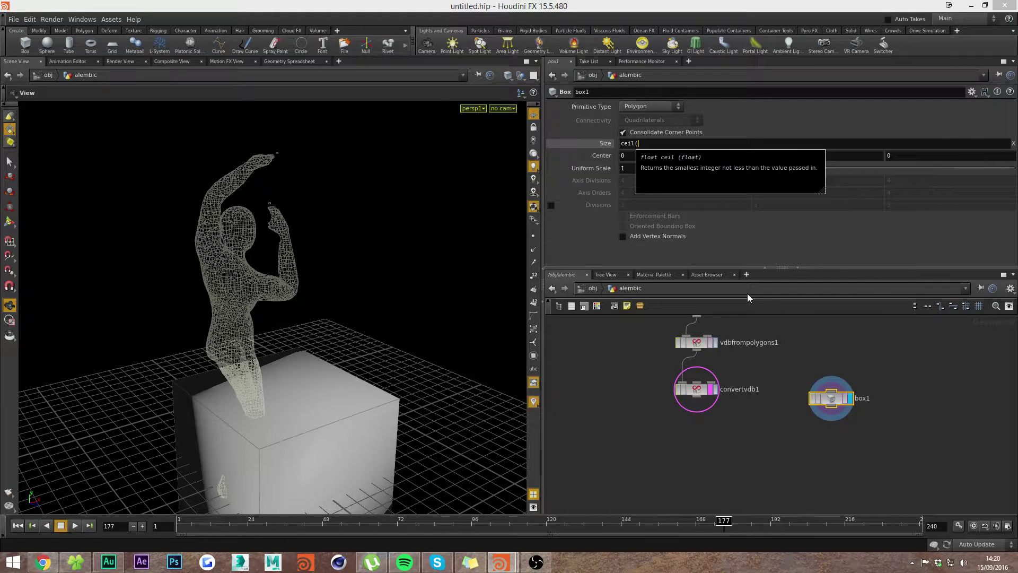
type("bbox")
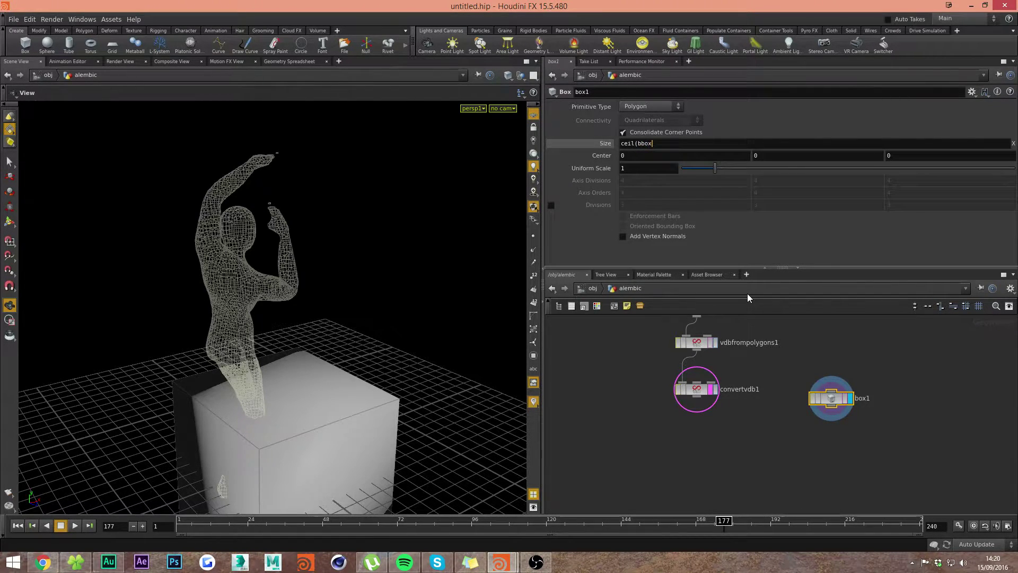
type("(")
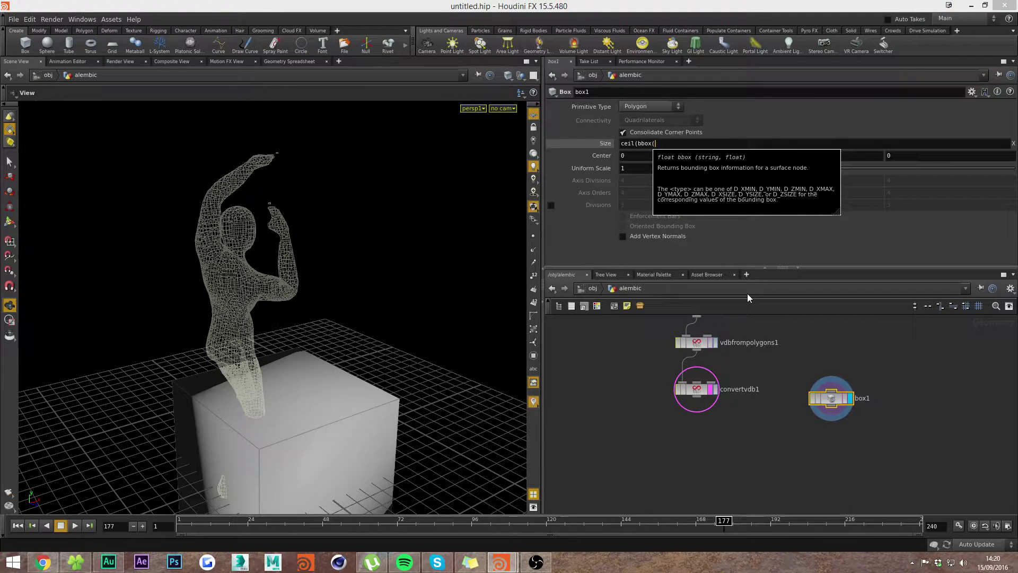
type("\"..")
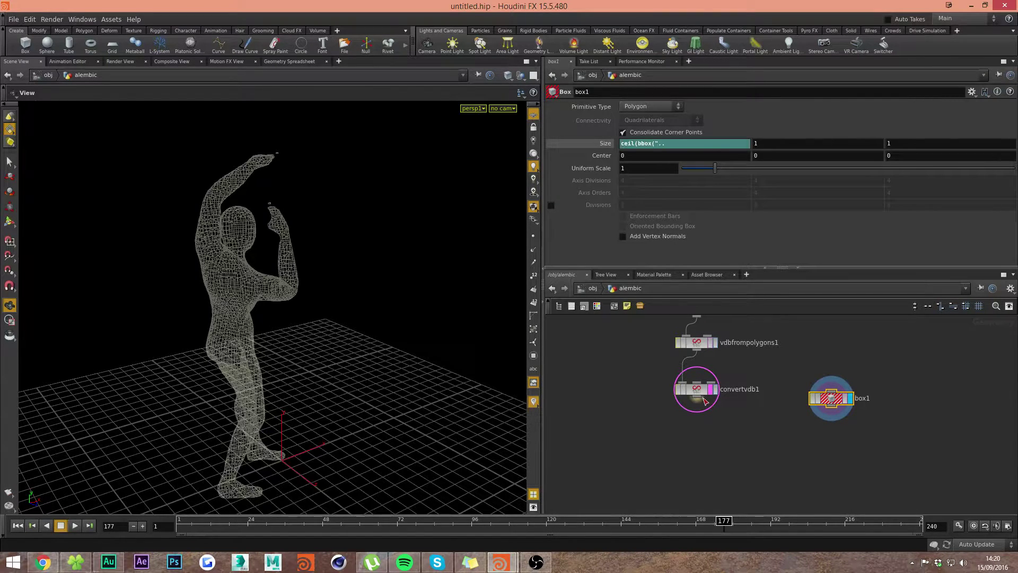
Add a Null node after convertvdb1, rename it OUT_MESH, and make it the template overlay
left_click_drag(705, 401, 694, 432)
key("Escape")
left_click(694, 432)
double_click(730, 431)
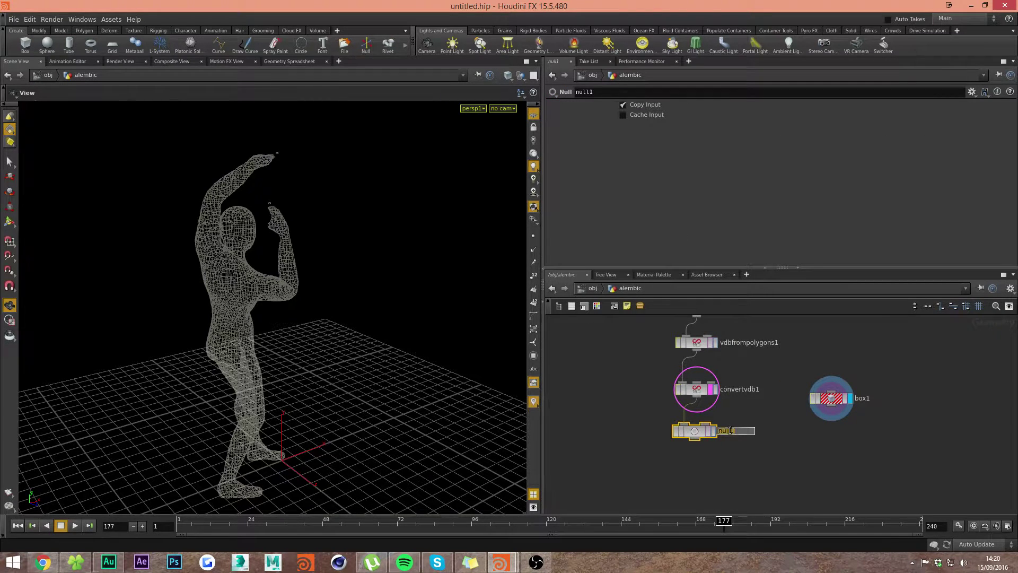
type("OUT_MESH")
key("Return")
left_click(712, 431)
Extend box1's X Size expression to ceil(bbox("../OUT_MESH, D_XSIZE)*1
left_click(819, 413)
left_click(685, 143)
type("ceil(bbox(\"../")
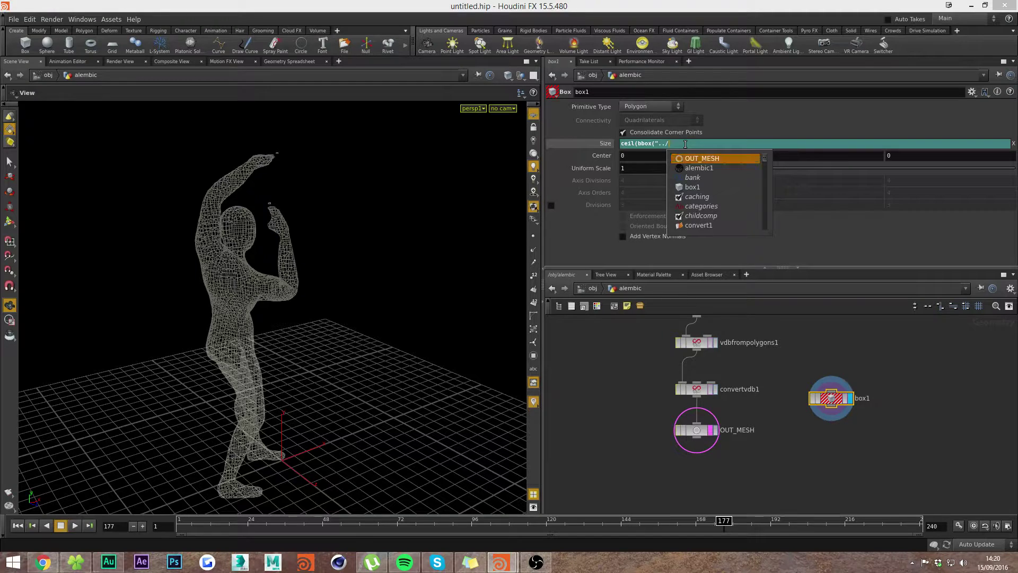
key("Tab")
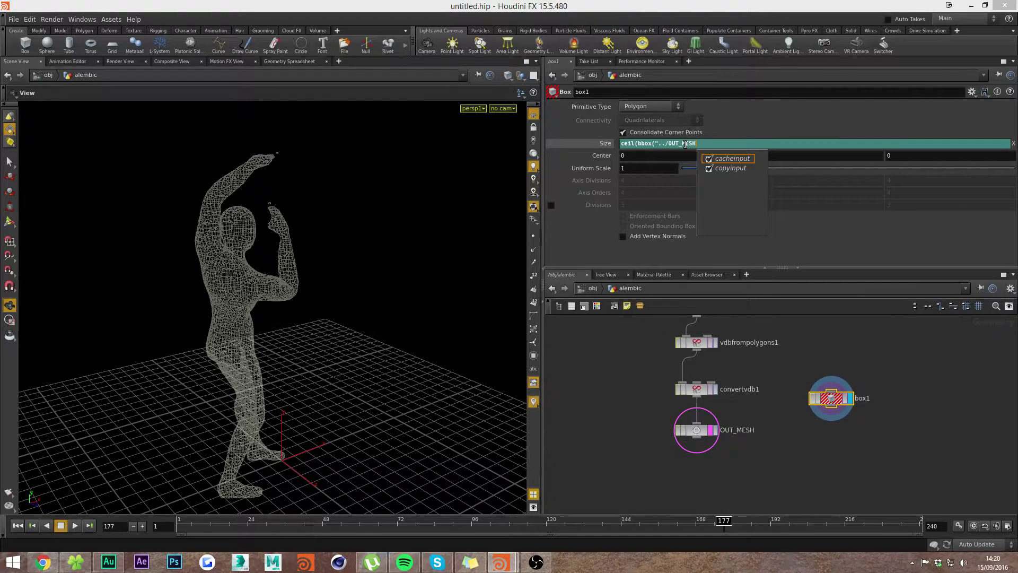
type("\", ")
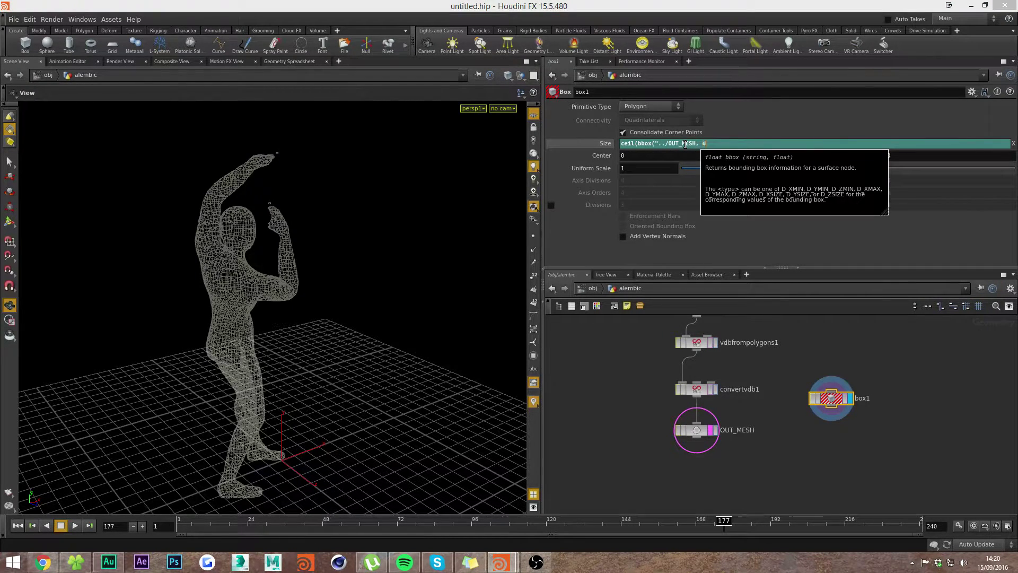
type("d")
key("Return")
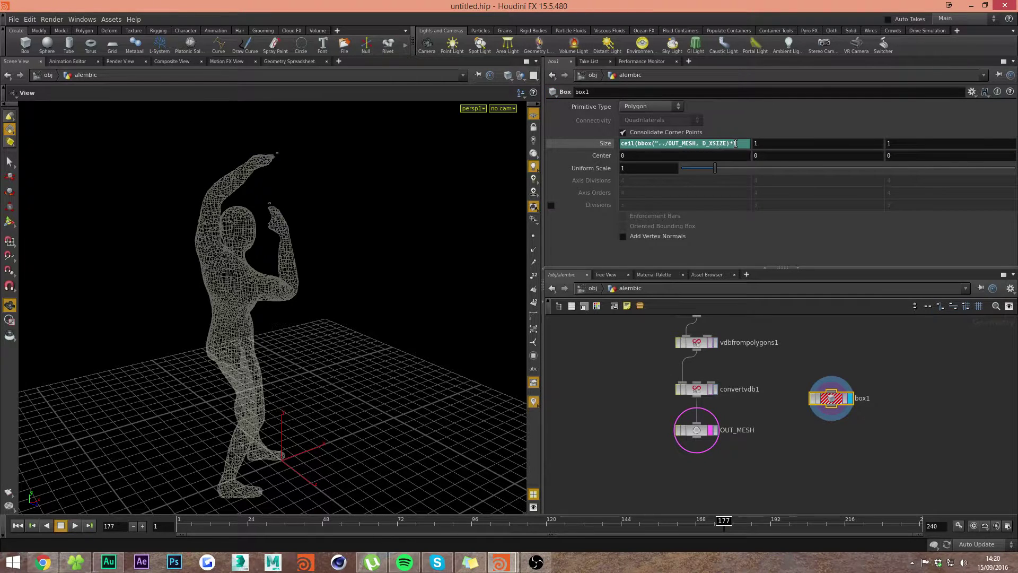
Copy the X Size expression of box1 into the Y and Z sizes, using D_YSIZE and D_ZSIZE respectively
middle_click_drag(735, 143, 768, 145)
middle_click_drag(704, 149, 706, 148)
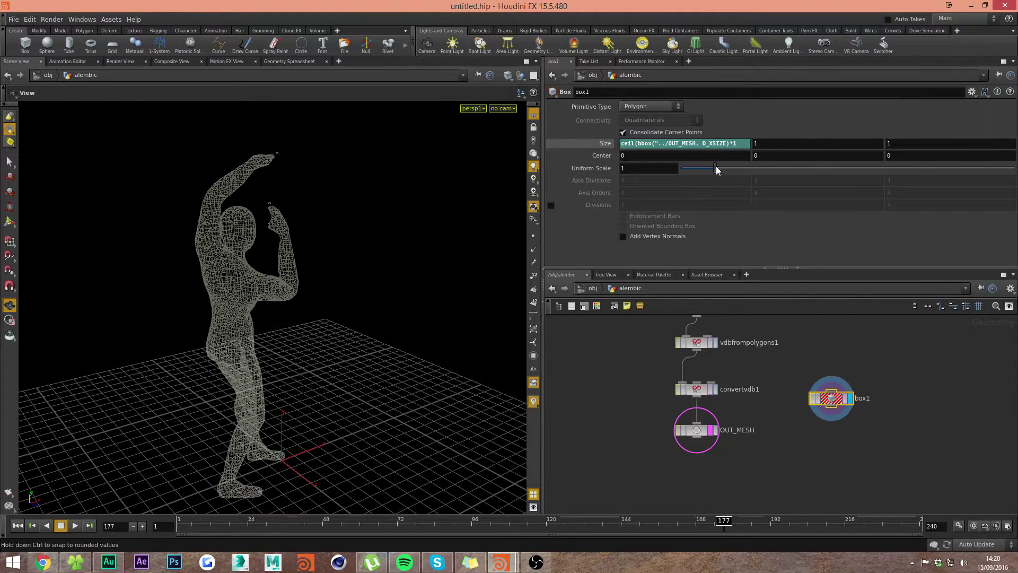
left_click_drag(497, 157, 352, 155)
left_click(801, 243)
left_click_drag(774, 143, 511, 126)
type("centroid(\"../OUT_MESH\", D_X)*1")
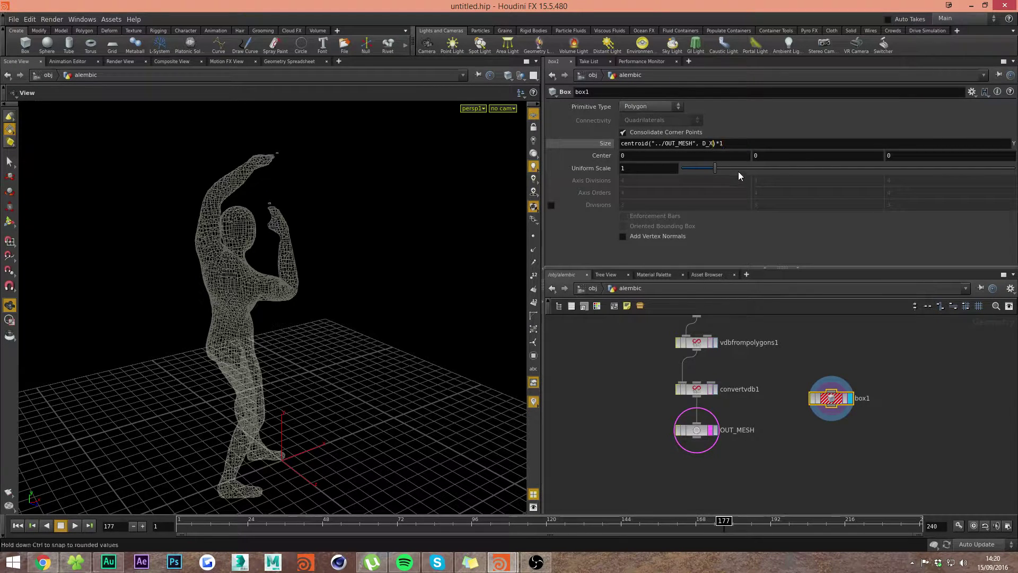
key("Return")
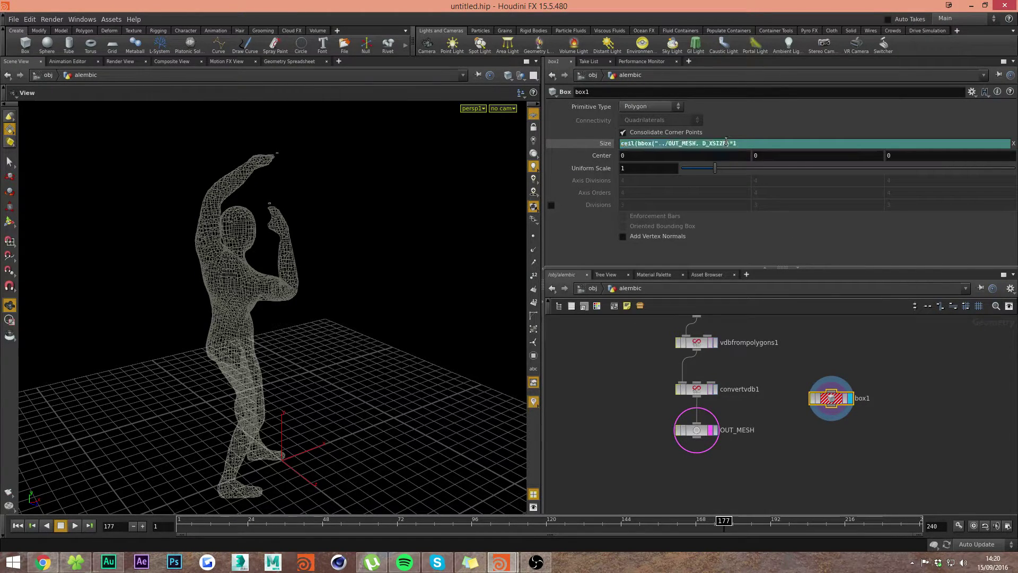
left_click(726, 143)
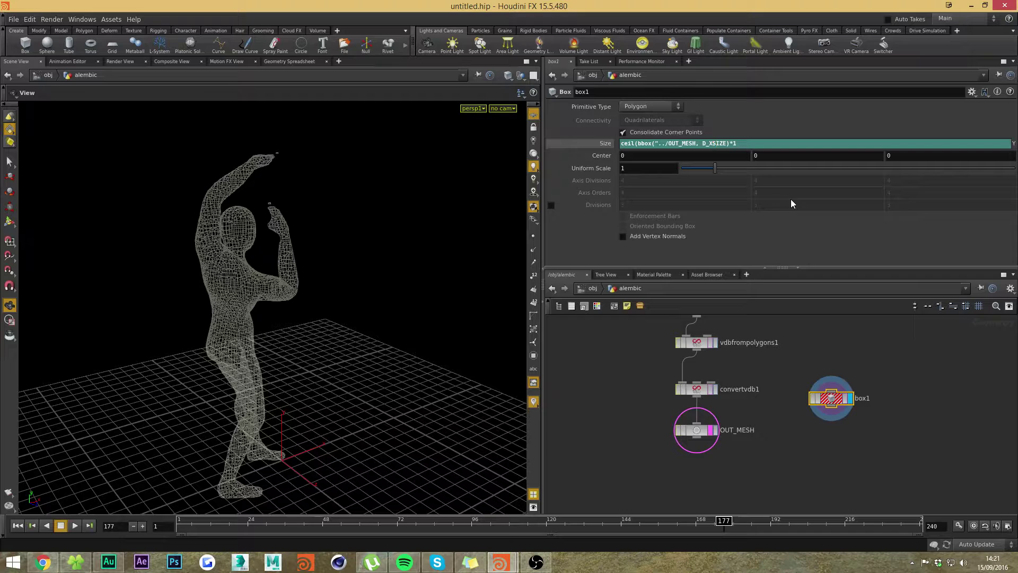
key("Return")
left_click(672, 143)
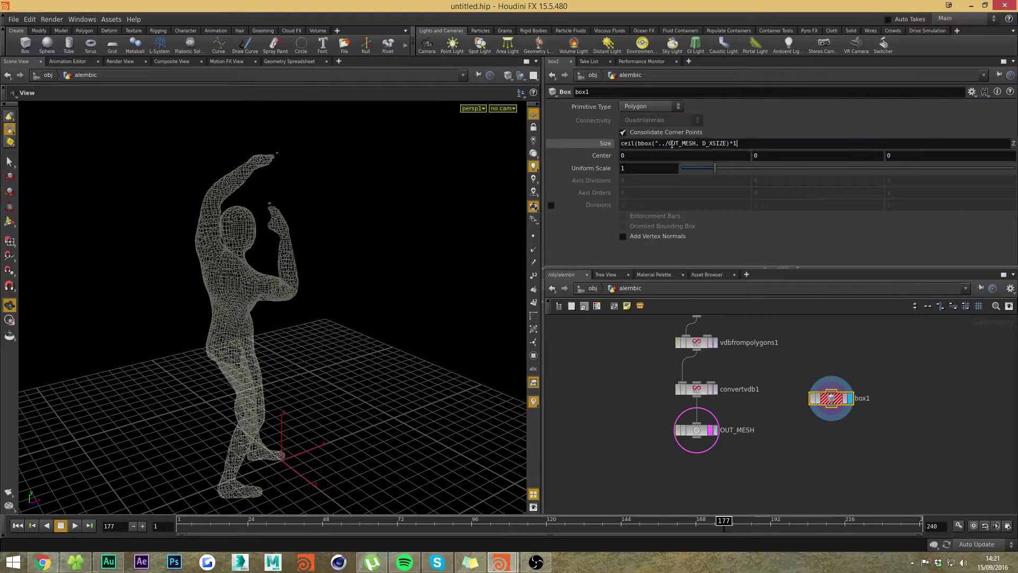
key("Return")
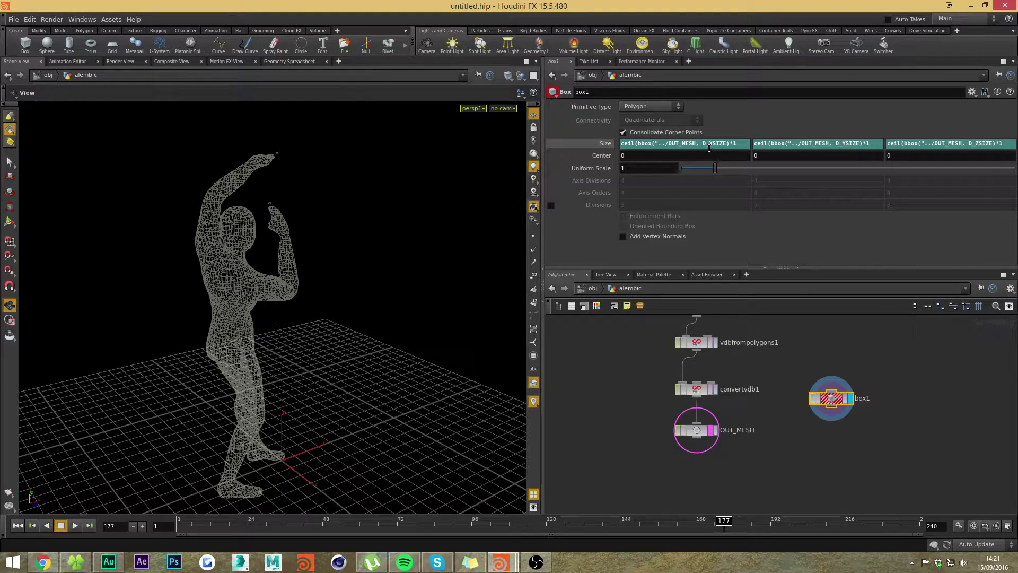
Start box1's X Center expression as centroid("../OUT_MESH/"
left_click(686, 158)
type("cen")
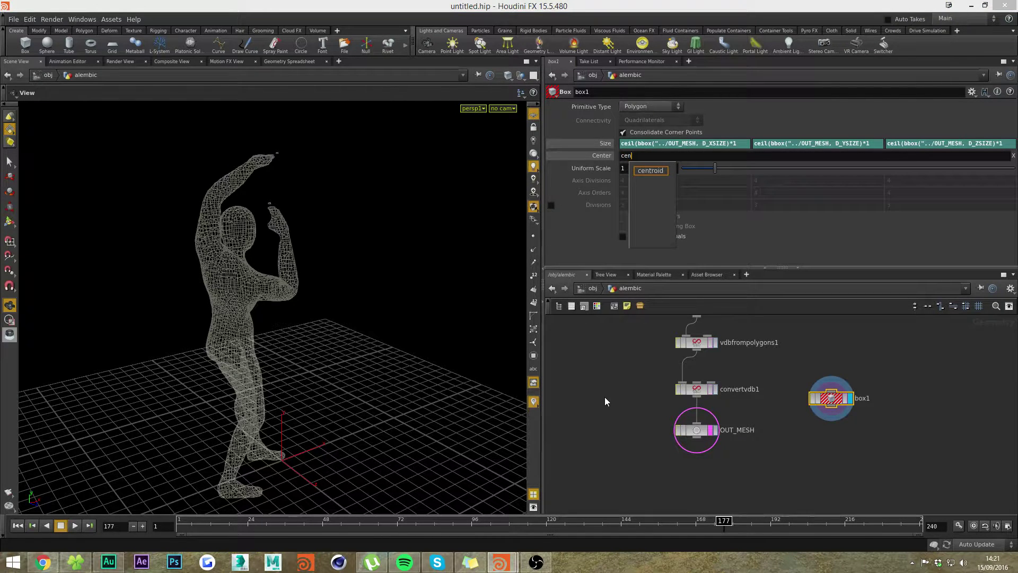
type("troid(")
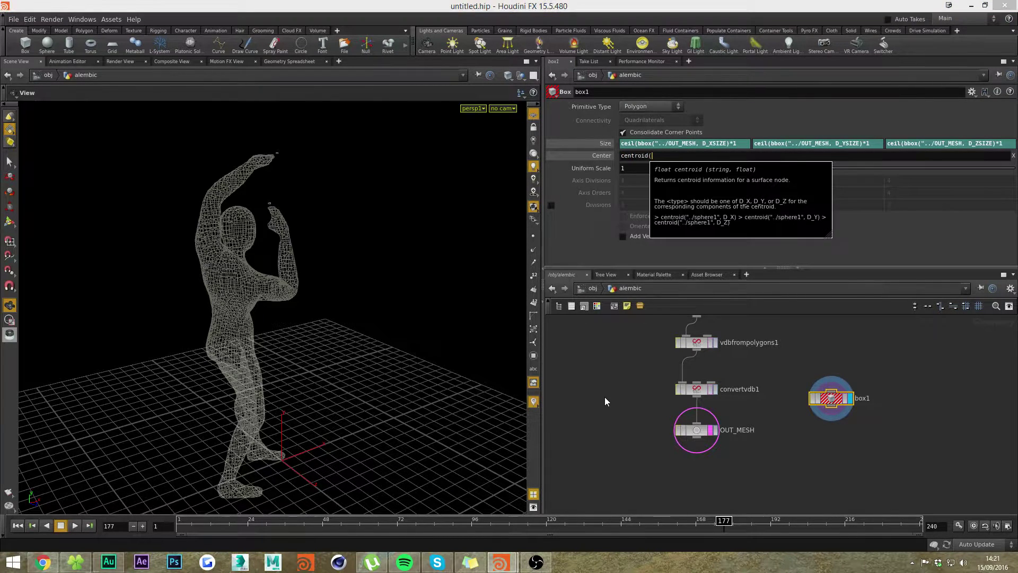
type("\"..")
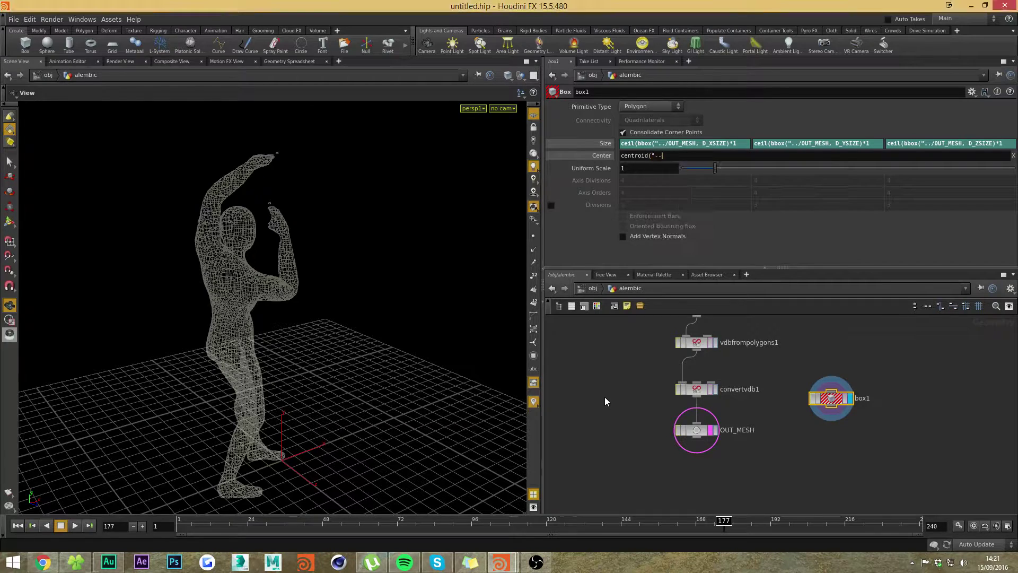
type("/")
key("Return")
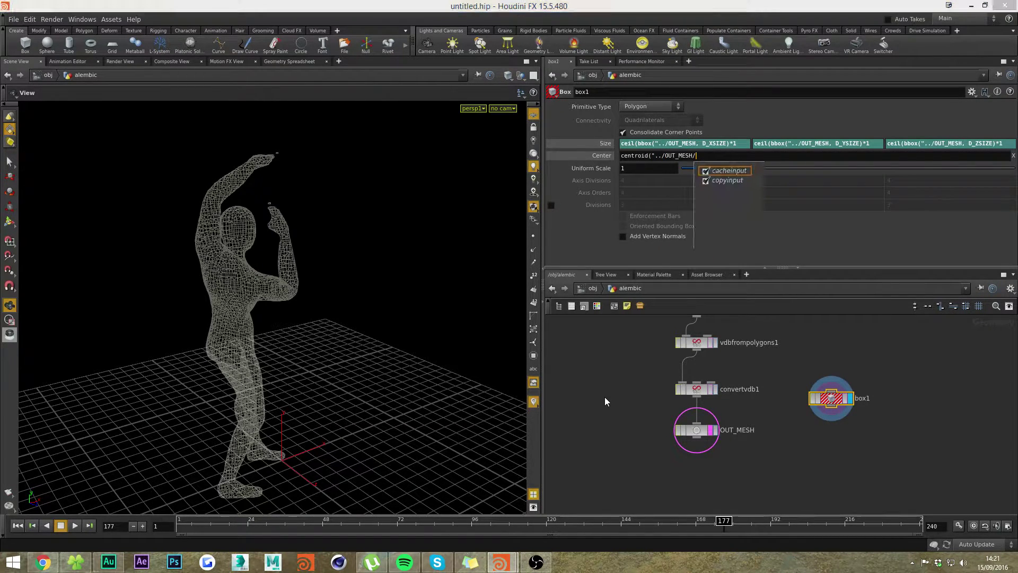
type("\"")
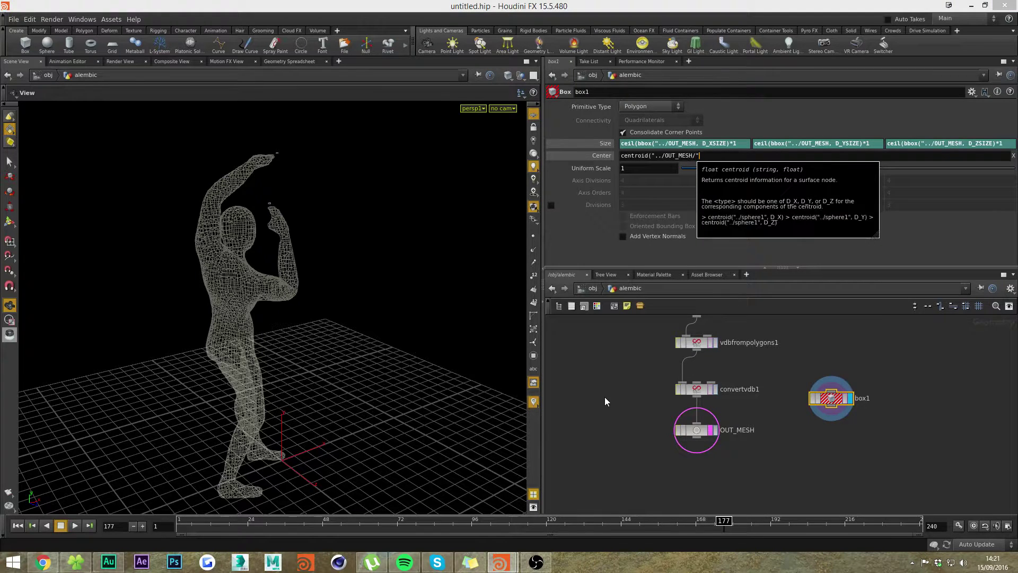
key("Return")
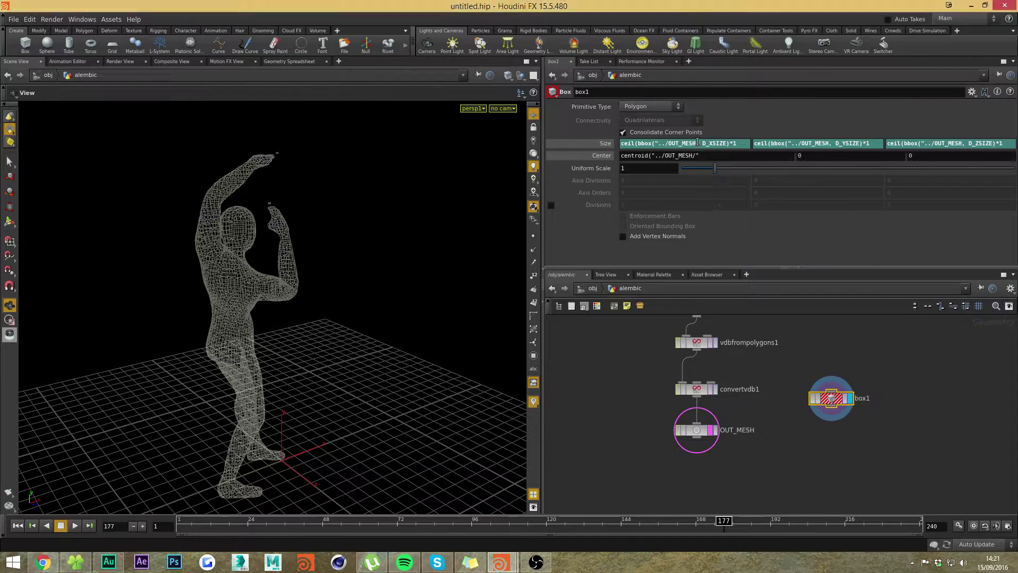
Add the missing closing quotation mark after OUT_MESH in box1's X, Y and Z Size expressions
type("\"")
key("Return")
left_click(833, 145)
type("\"")
key("Return")
left_click(970, 145)
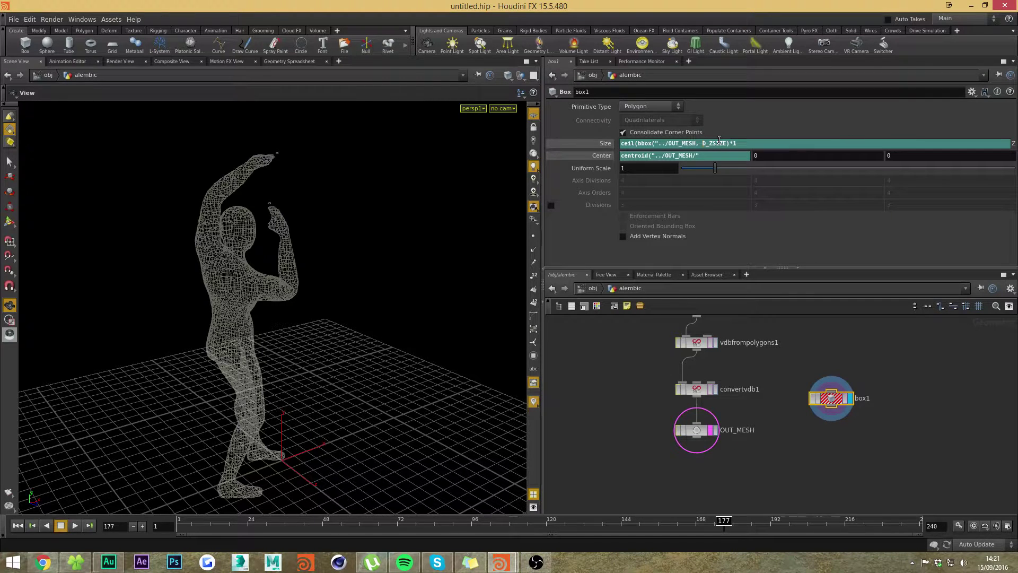
key("Return")
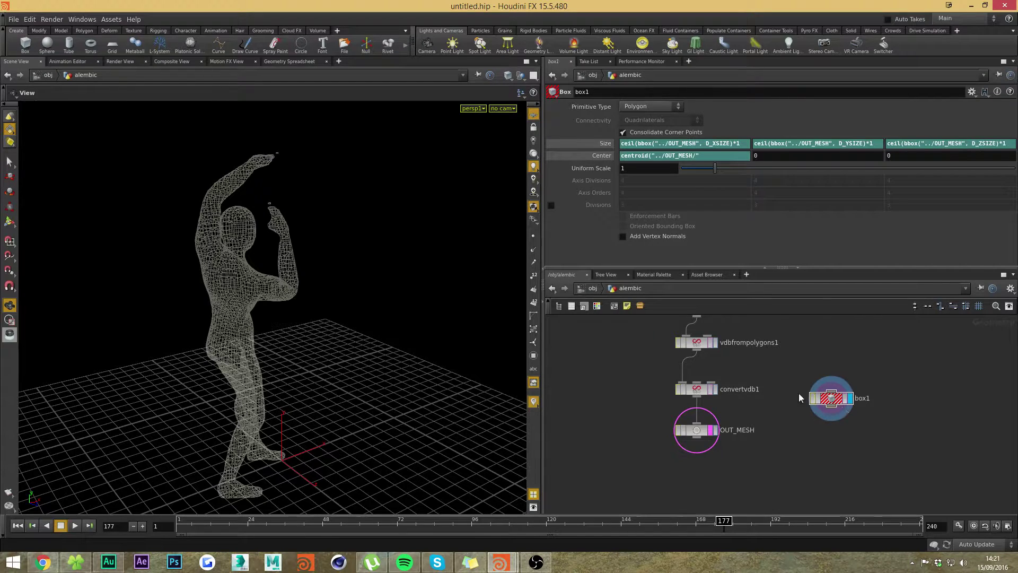
Complete box1's X Center expression as centroid("../OUT_MESH/", D_X)
left_click(715, 388)
left_click(850, 397)
left_click(722, 155)
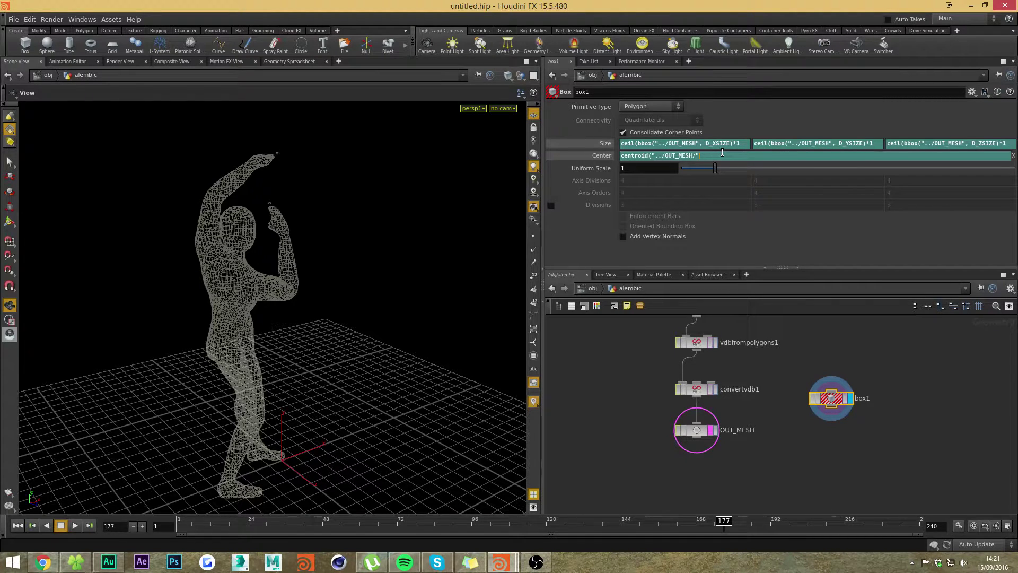
type(", D_X")
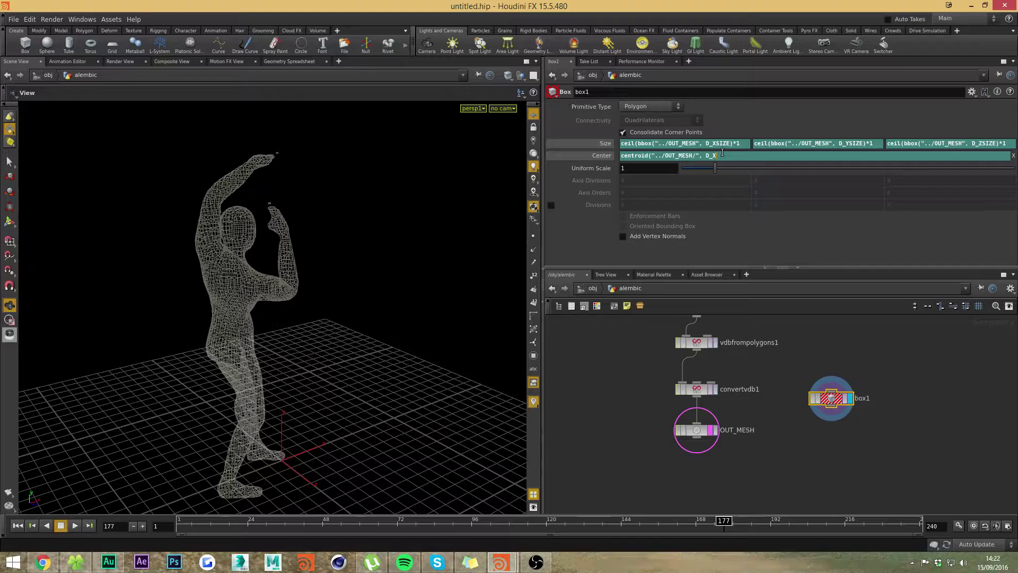
type(")")
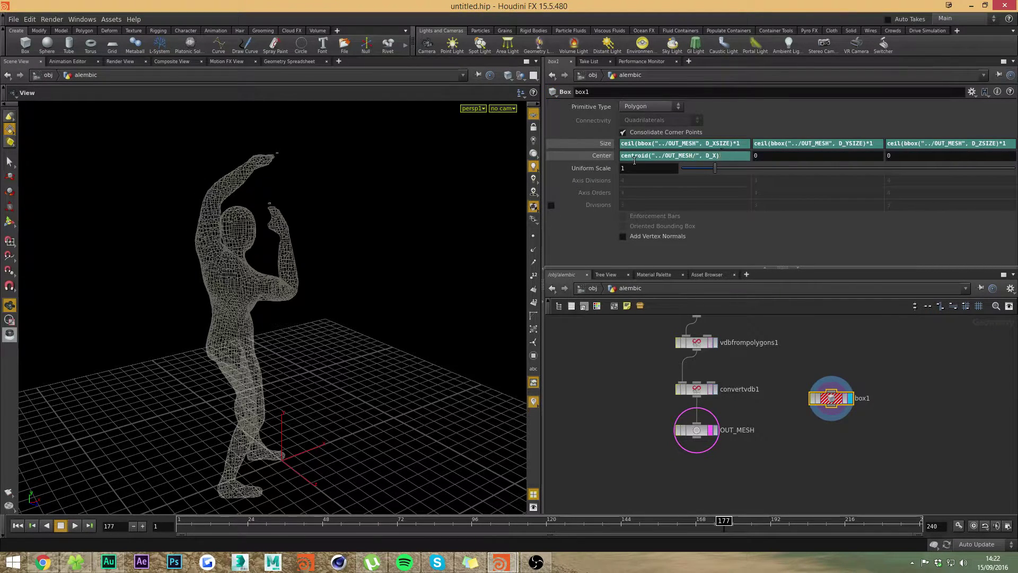
Copy the X Center expression of box1 into the Y and Z centers, using D_Y and D_Z respectively
key("Return")
left_click(711, 155)
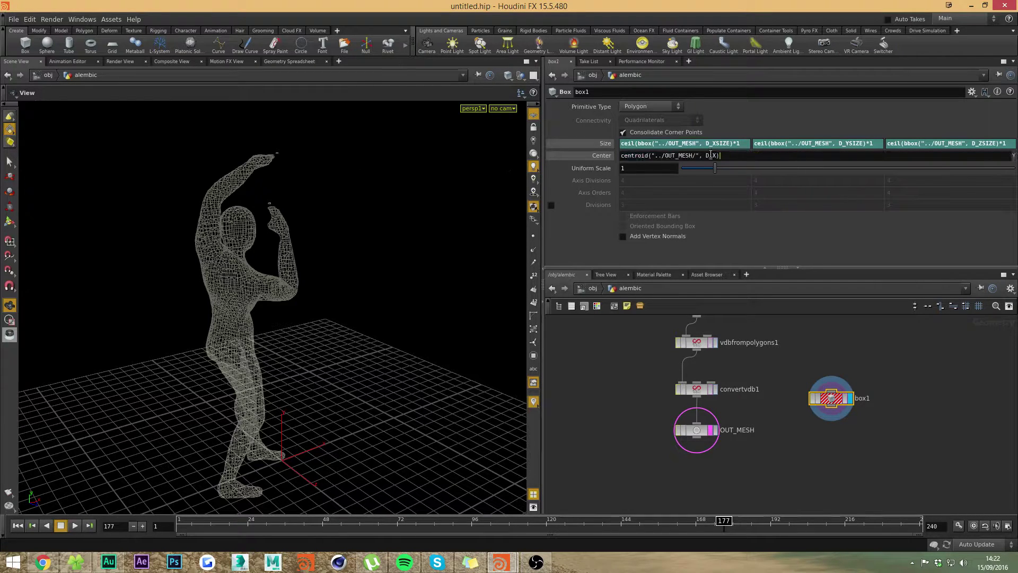
key("Return")
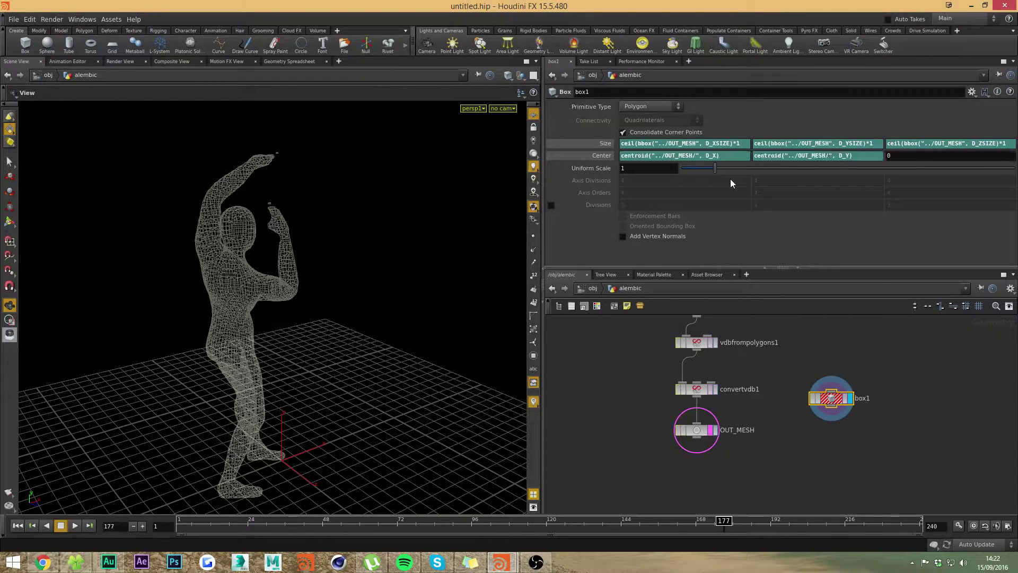
left_click_drag(915, 158, 555, 163)
type("centroid(\"../OUT_MESH/\", D_X)")
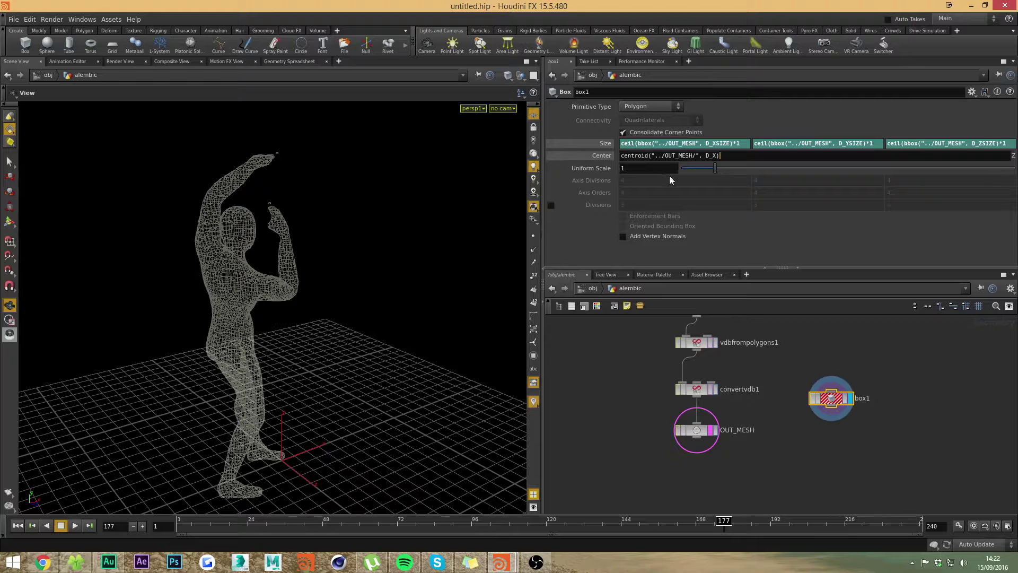
key("Return")
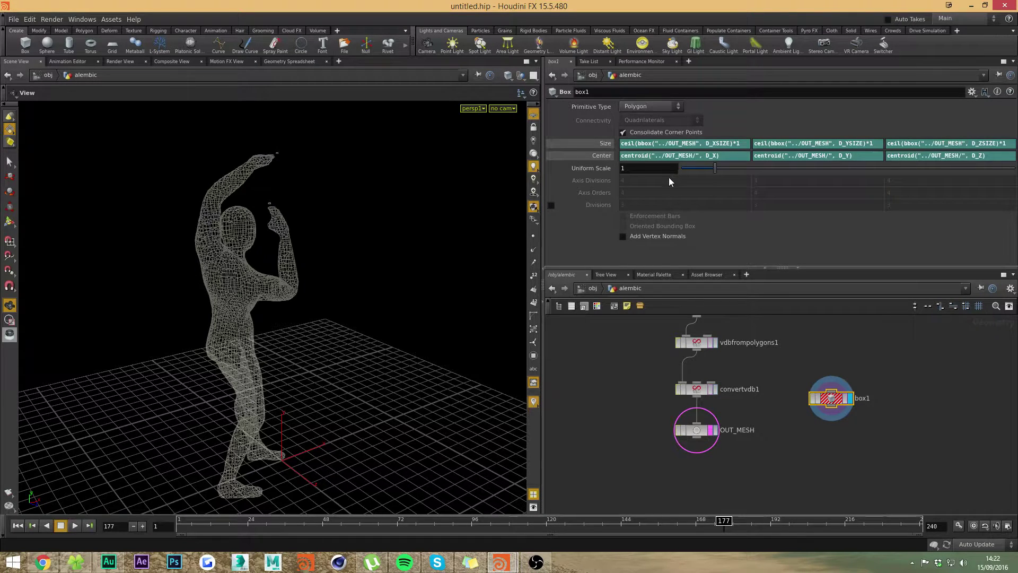
Add the missing closing parenthesis to the end of box1's X, Y and Z Size expressions
left_click(874, 455)
middle_click(831, 404)
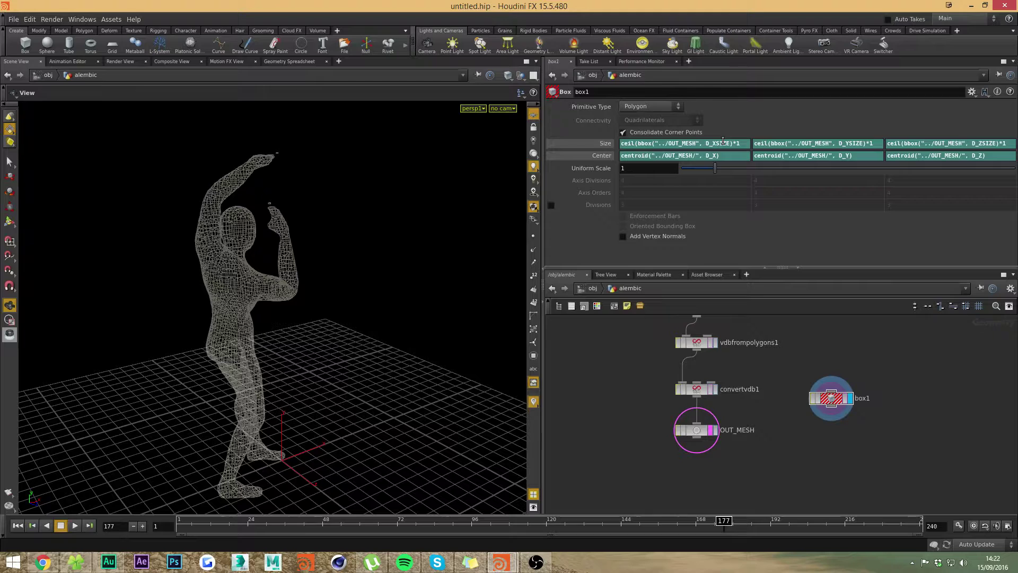
left_click(747, 144)
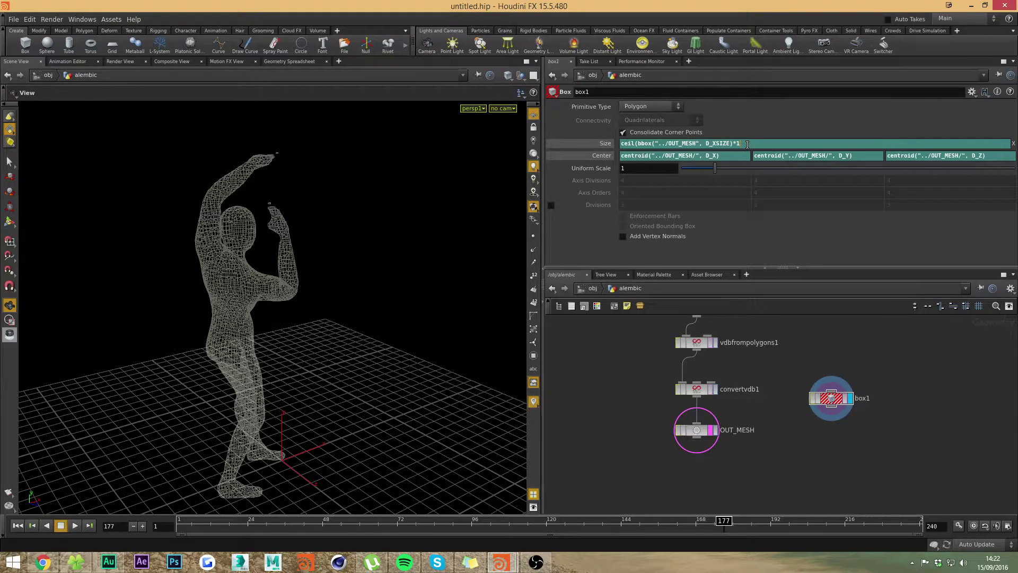
type(")")
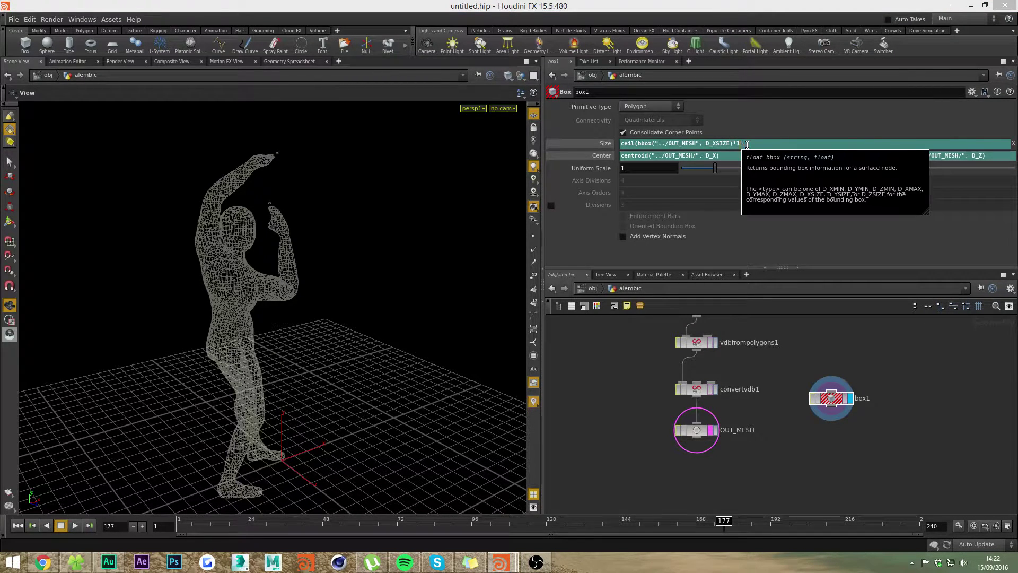
key("Return")
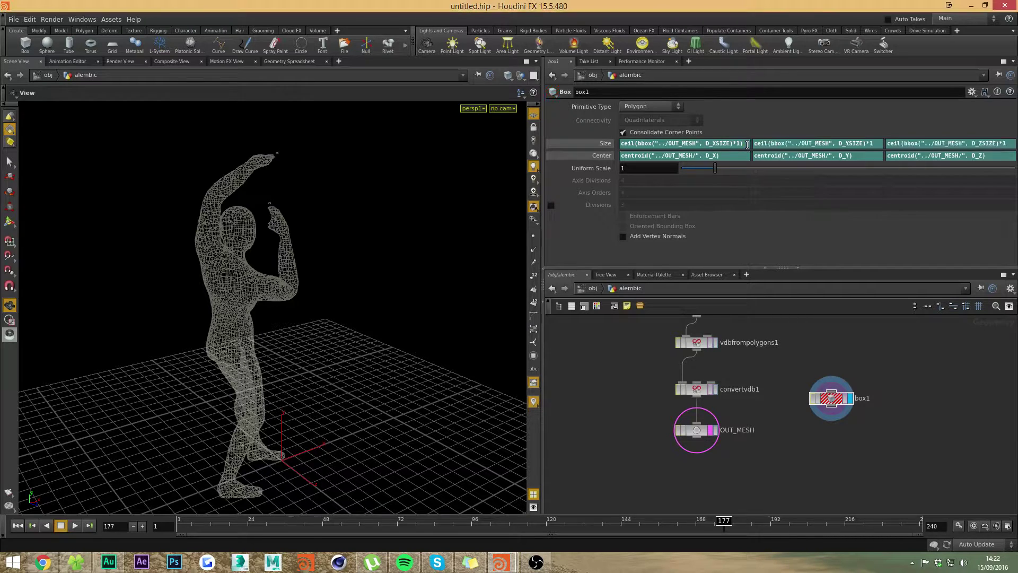
left_click(878, 143)
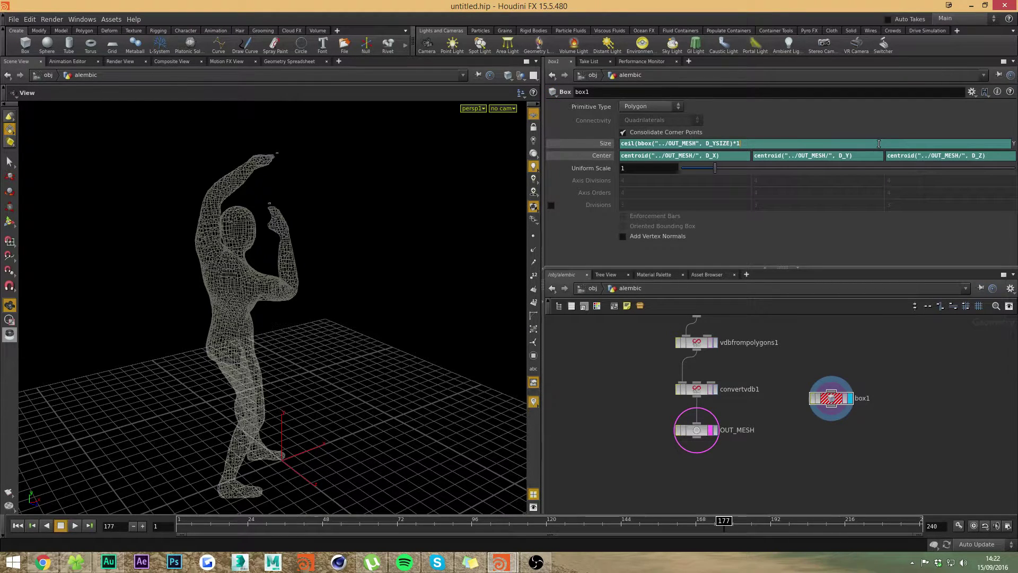
type(")")
key("Return")
left_click(1006, 143)
type(")")
key("Return")
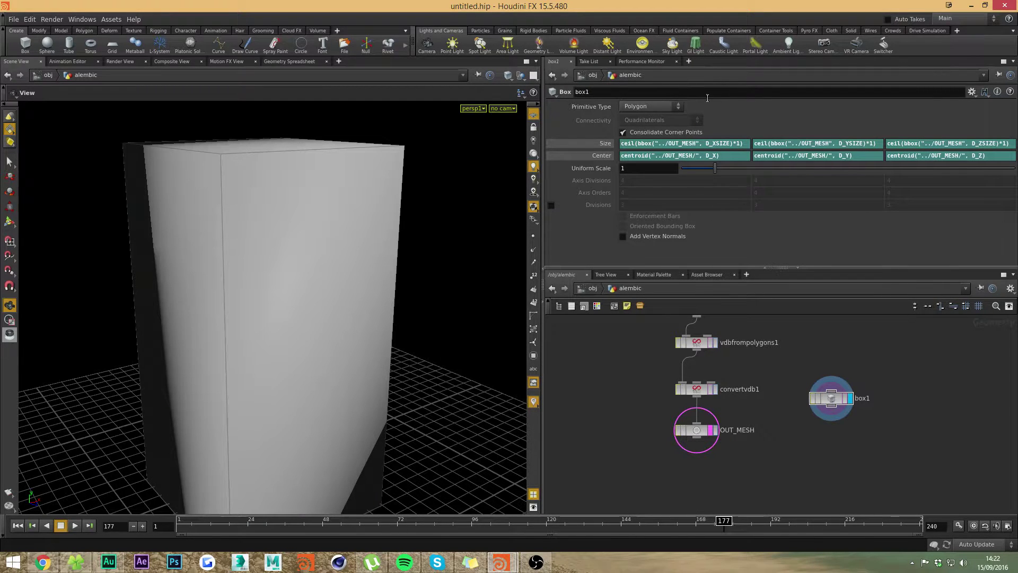
Display OUT_MESH and show box1 as a templated wireframe around it
left_click(746, 144)
key("Return")
left_click_drag(345, 338, 322, 348)
left_click_drag(294, 523, 233, 523)
right_click_drag(342, 426, 358, 429)
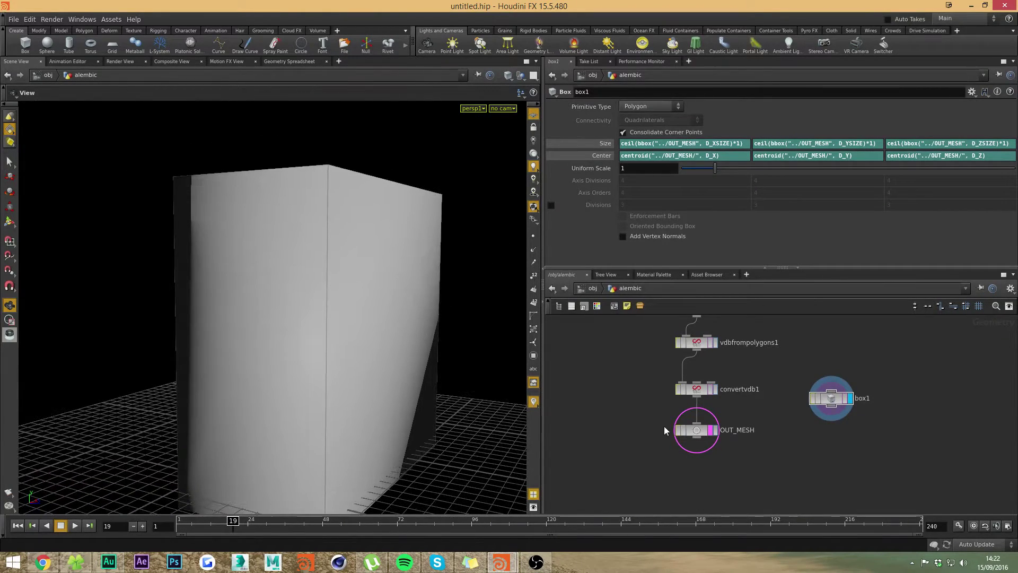
left_click(712, 430)
left_click(847, 398)
Scrub through the animation and check how the box fits the dancer, undoing any accidental parameter change
left_click_drag(352, 346, 403, 376)
left_click_drag(218, 522, 707, 541)
left_click_drag(361, 422, 284, 408)
middle_click_drag(738, 142, 717, 159)
key("ctrl+z")
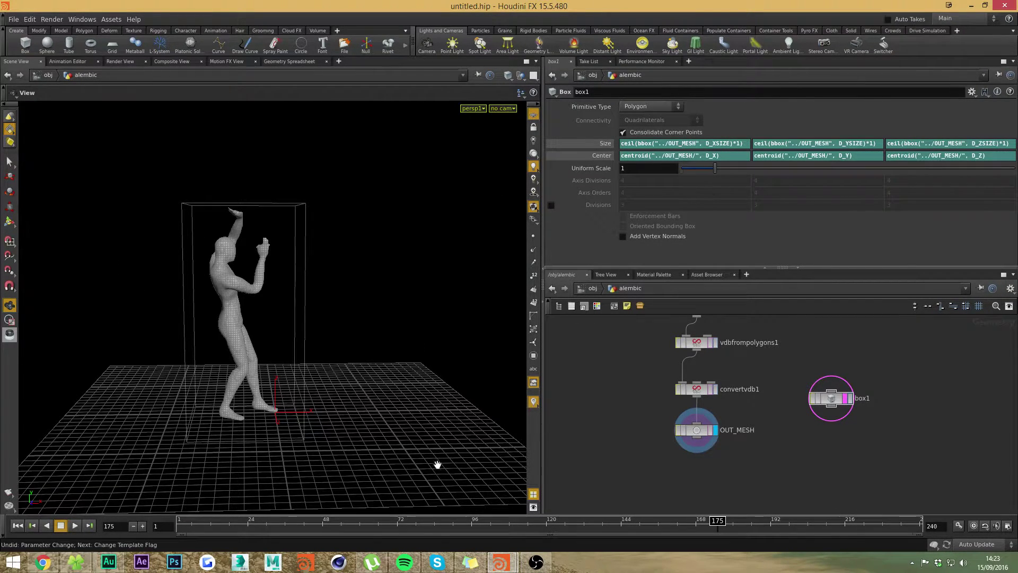
left_click_drag(416, 523, 646, 522)
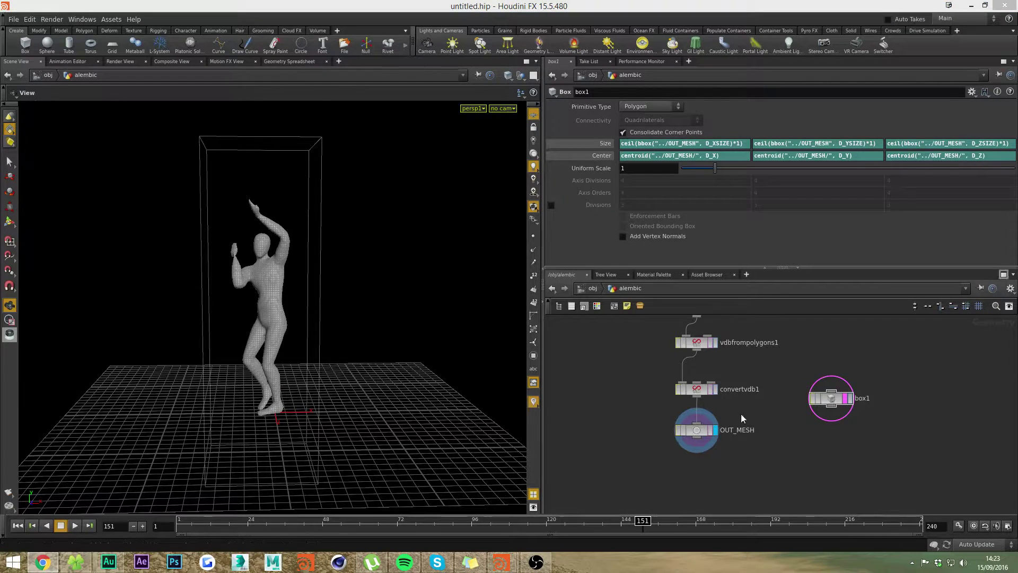
Align box1 beside OUT_MESH and add a Group node below the two nodes
middle_click_drag(800, 481, 798, 427)
left_click_drag(825, 348, 824, 377)
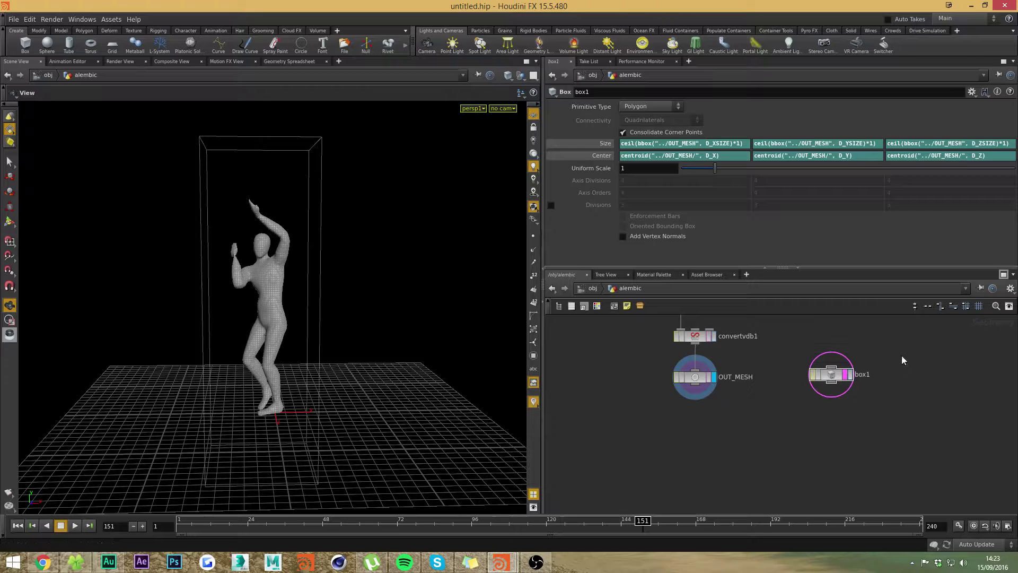
left_click_drag(901, 357, 679, 392)
left_click(793, 440)
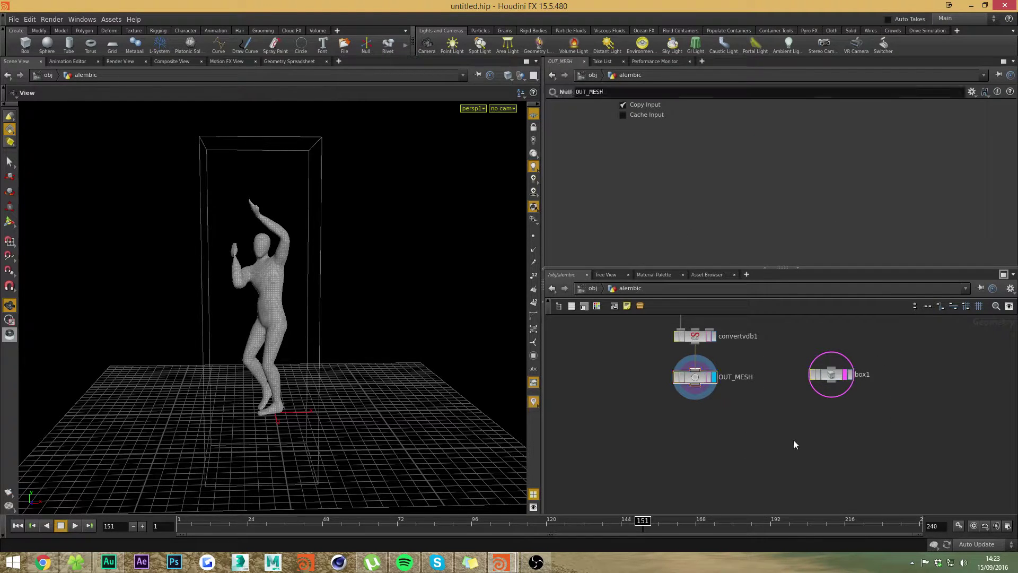
key("Tab")
type("gro")
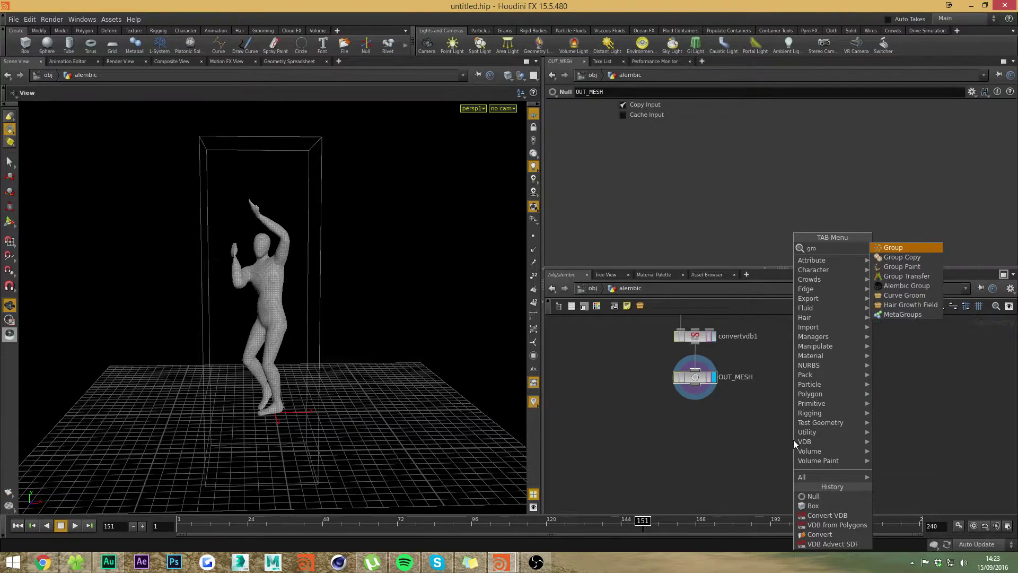
key("Return")
left_click(759, 440)
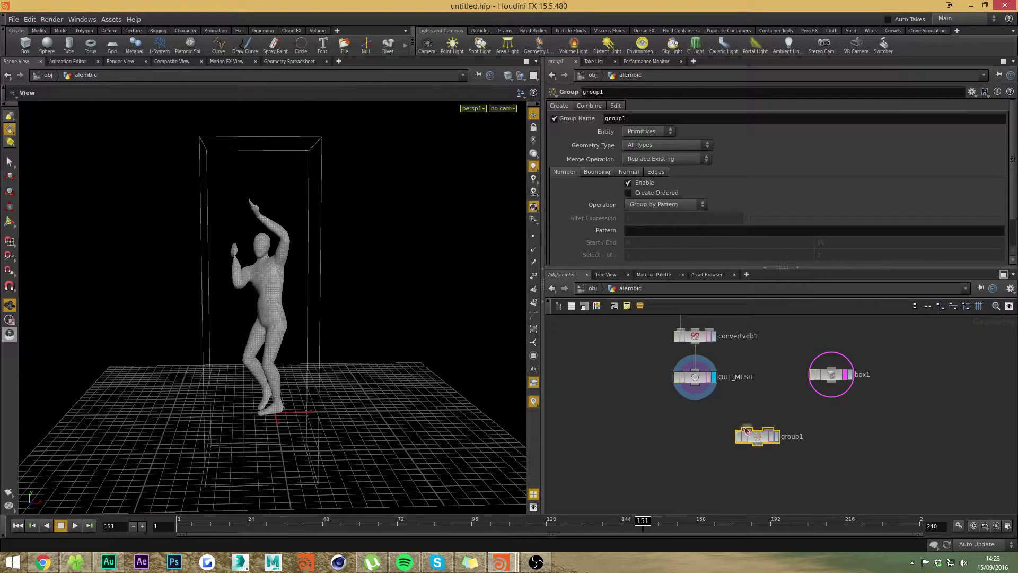
Connect OUT_MESH to group1's first input and box1 to its second input
left_click(747, 429)
left_click(807, 392)
left_click(769, 432)
left_click(830, 393)
left_click(748, 429)
left_click(696, 393)
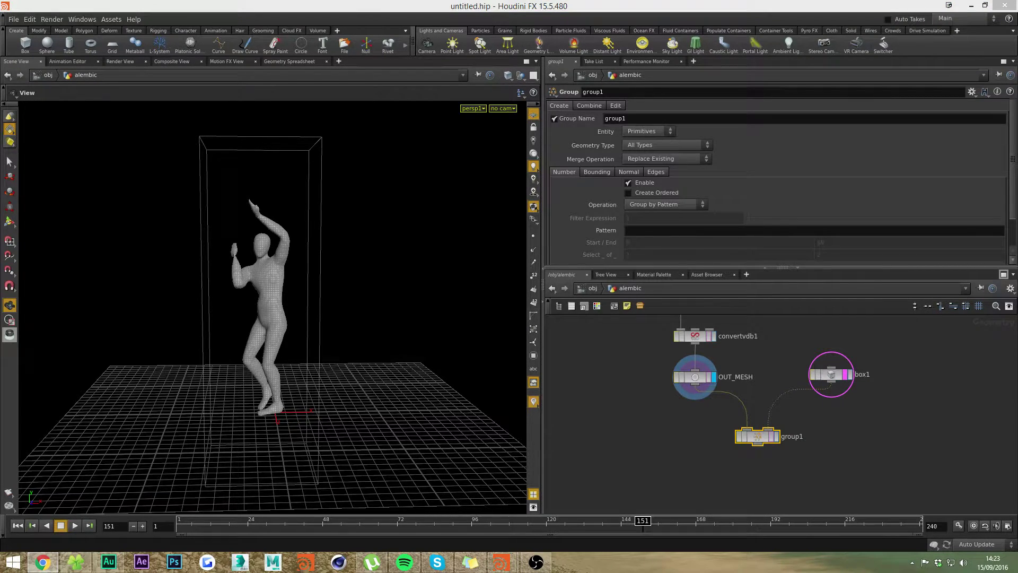
Swap group1's inputs so box1 feeds the first, and display group1 without the box1 template
left_click(821, 452)
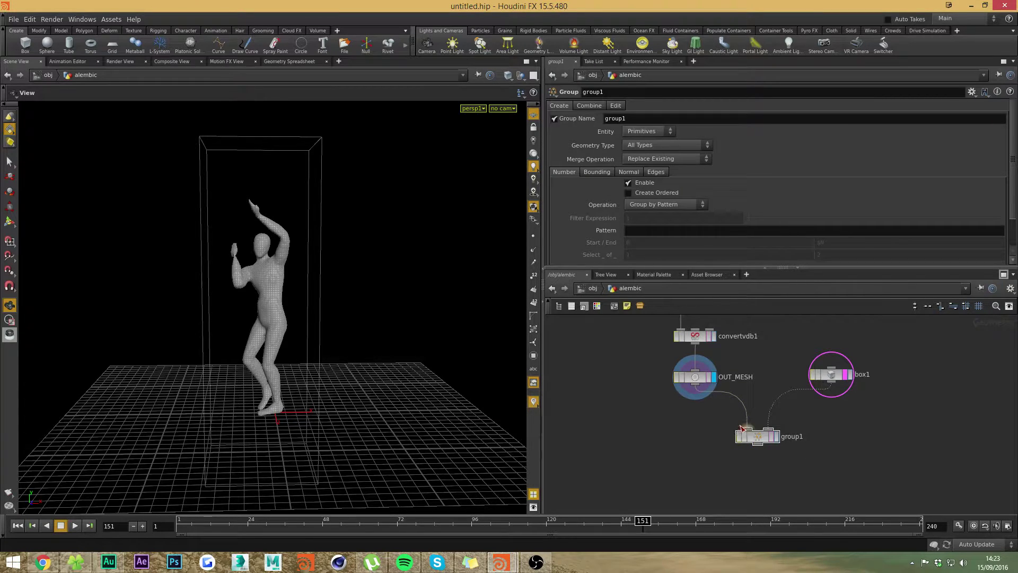
left_click_drag(742, 431, 741, 444)
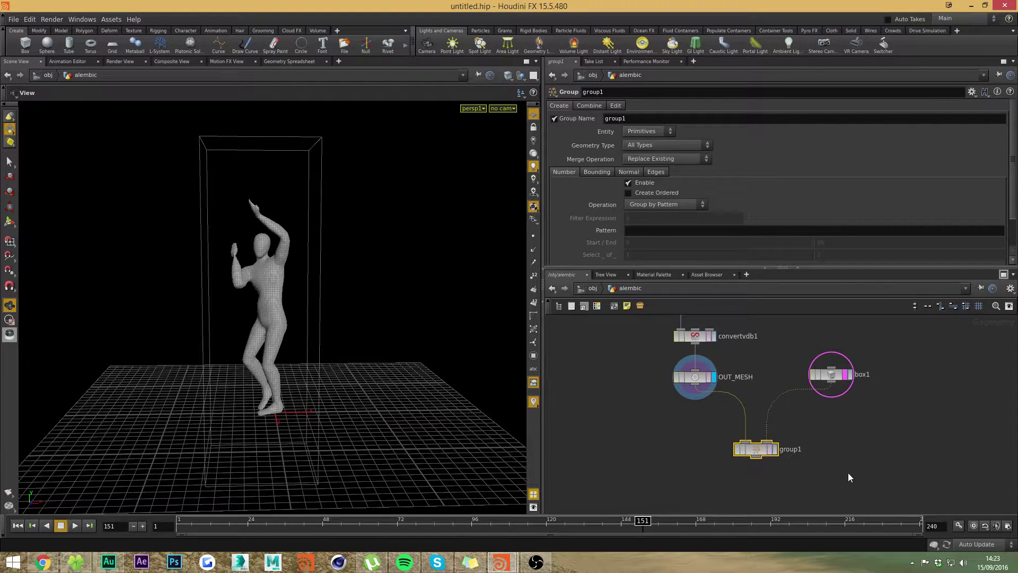
key("shift+r")
left_click(776, 447)
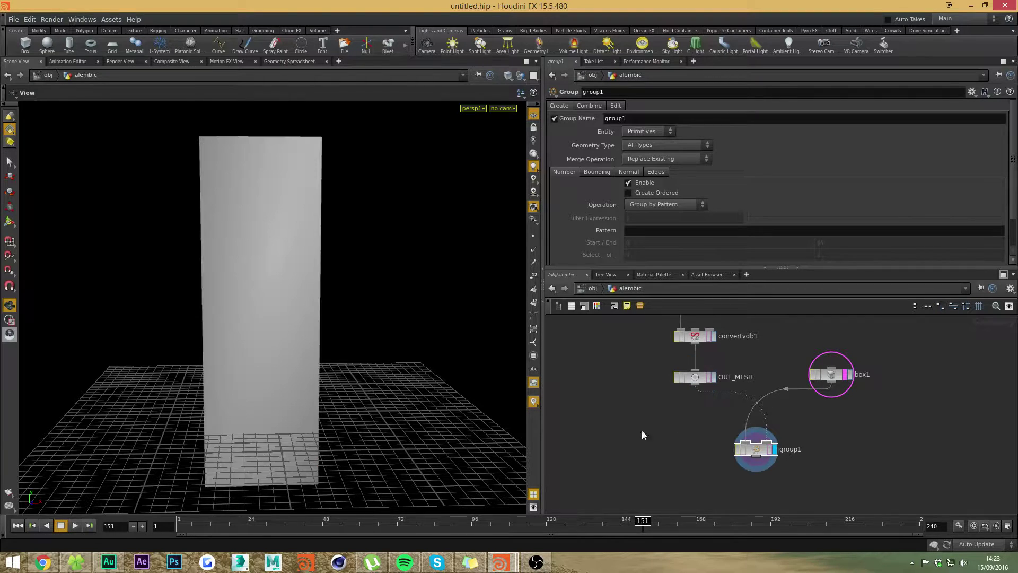
left_click(845, 374)
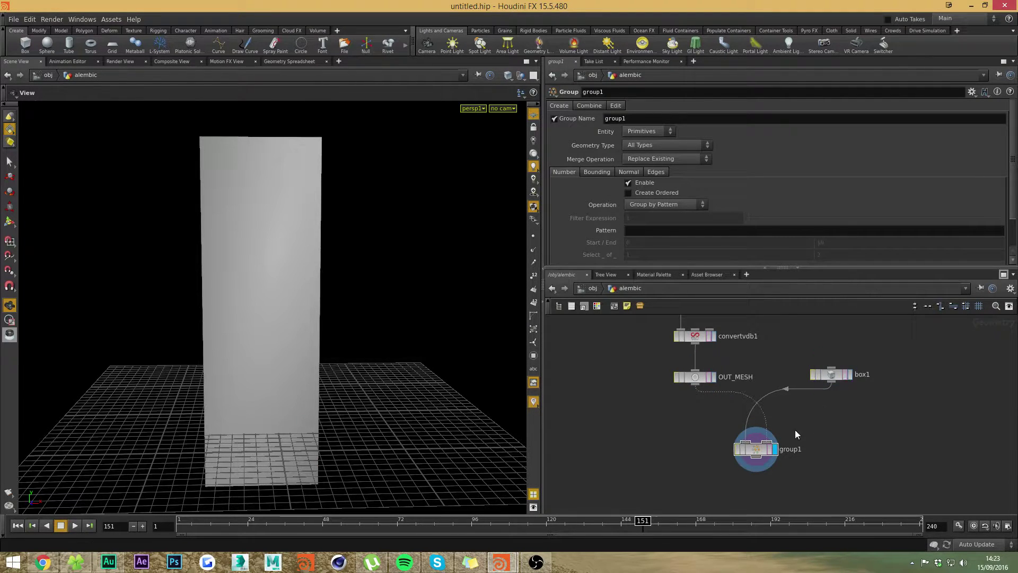
Disable group1's Number grouping and enable Bounding grouping with the type Bounding Object (points only)
left_click(652, 183)
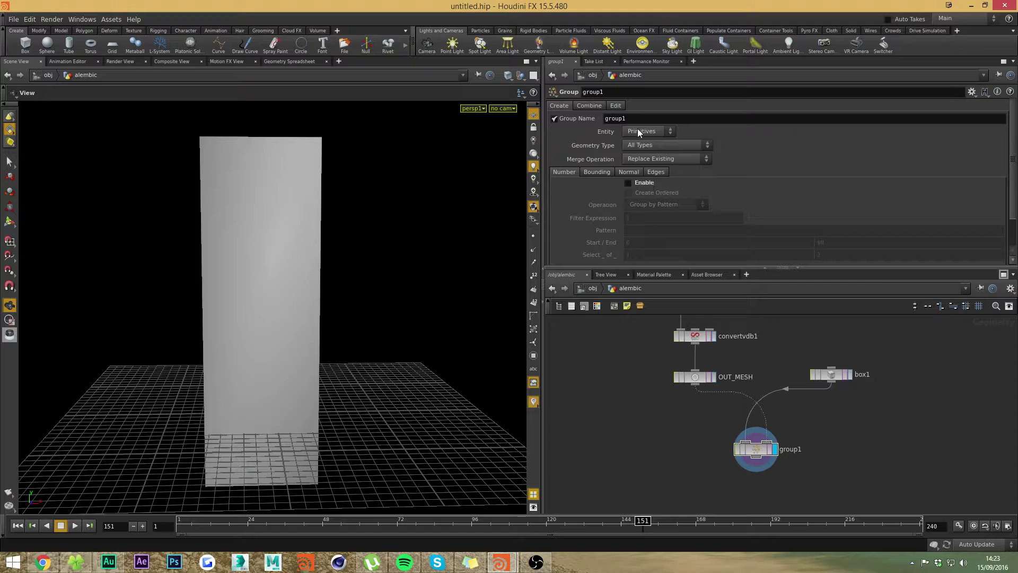
left_click(612, 171)
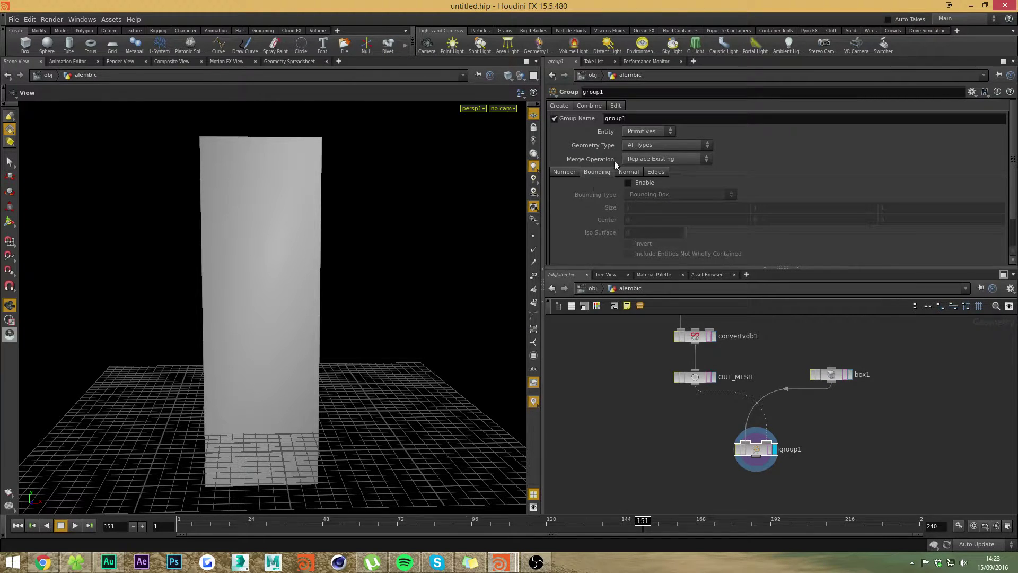
left_click(644, 182)
left_click(725, 194)
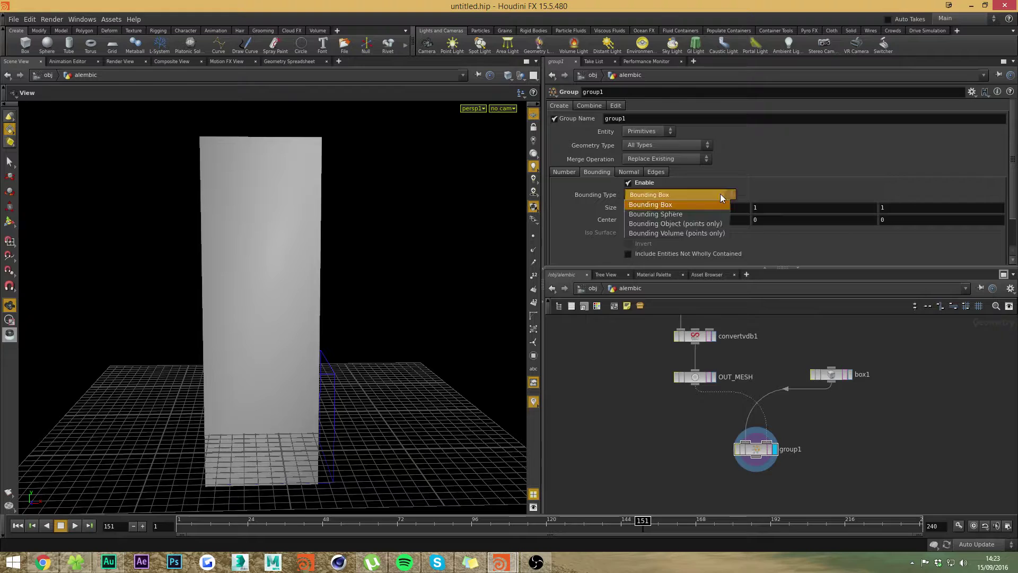
left_click(689, 223)
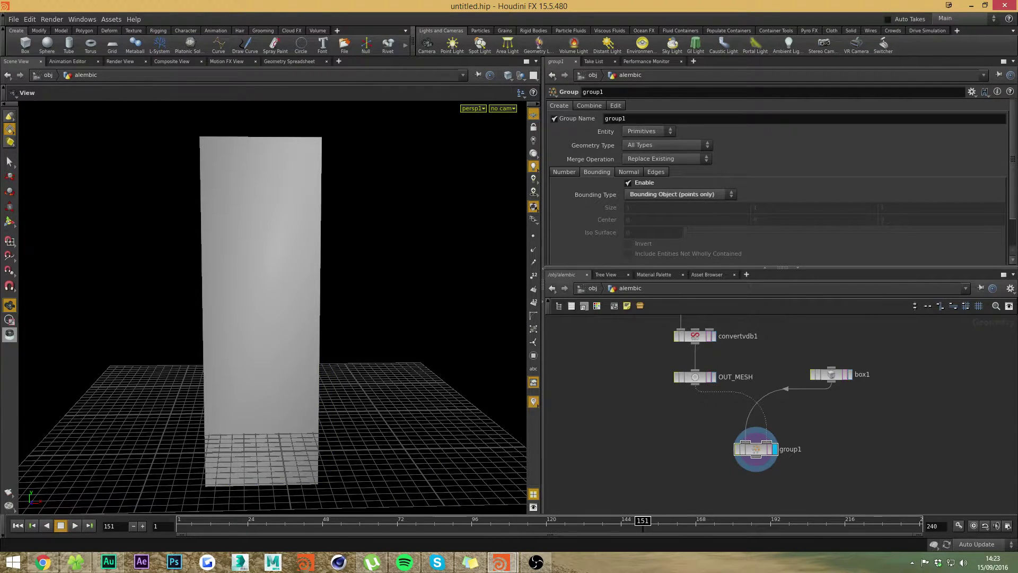
Add a Blast node connected below group1
key("Tab")
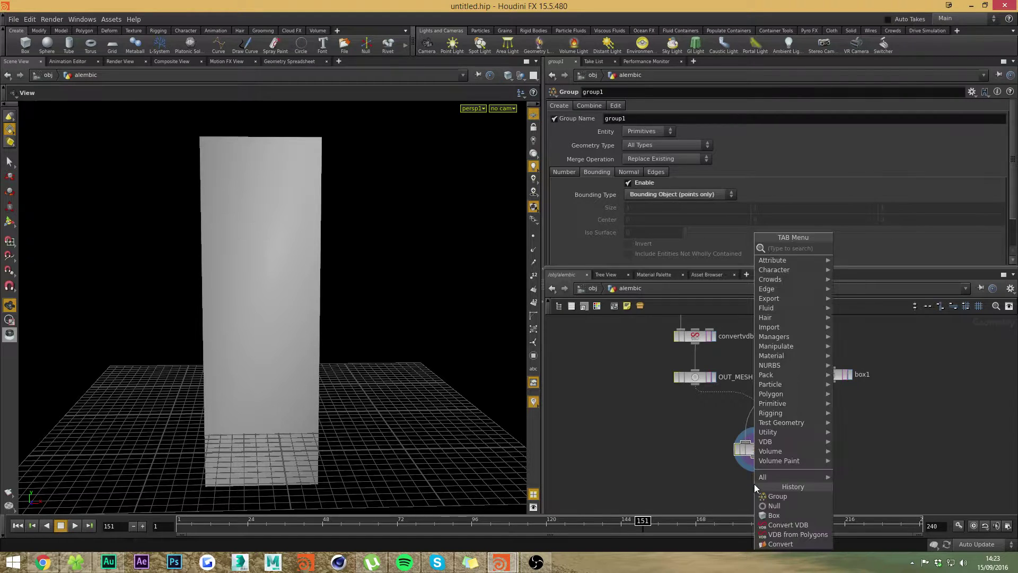
type("blast")
key("Return")
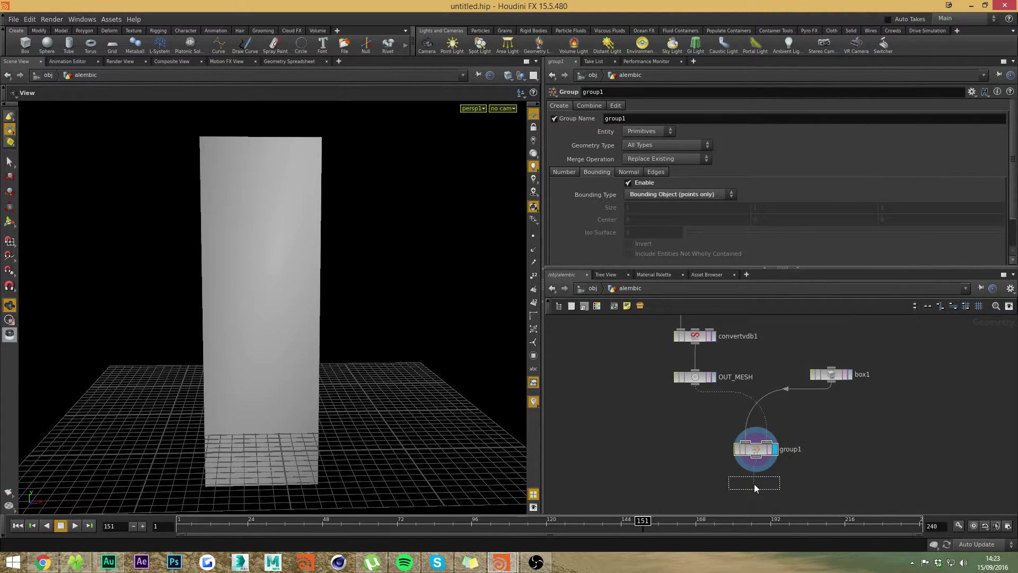
left_click(754, 484)
Set the Group Name in group1 to pointvolume
left_click(755, 449)
left_click_drag(646, 118, 435, 151)
type("pointvo")
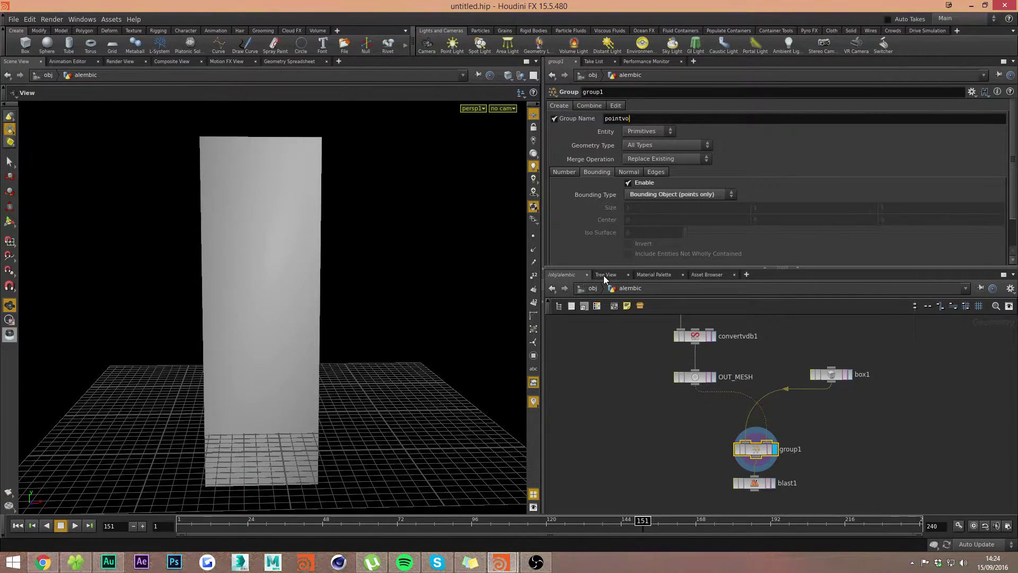
type("lume")
key("Return")
Assign the pointvolume group to blast1, choose its group type and enable Delete Non Selected
left_click(754, 484)
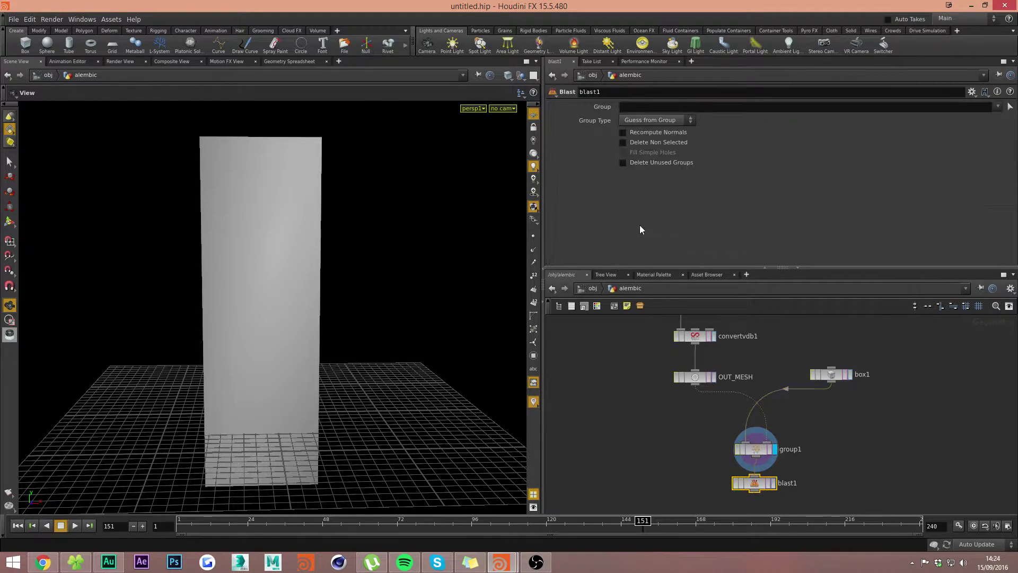
type("pointvolume")
key("Return")
left_click(666, 120)
left_click(647, 161)
left_click(657, 142)
Set group1's Entity to Points and display blast1
left_click(769, 451)
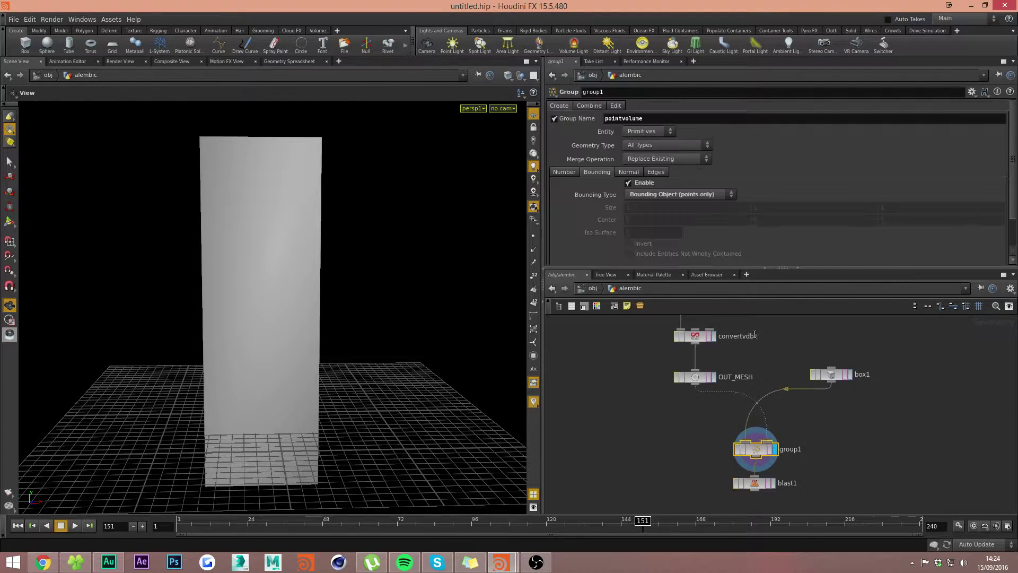
left_click(657, 130)
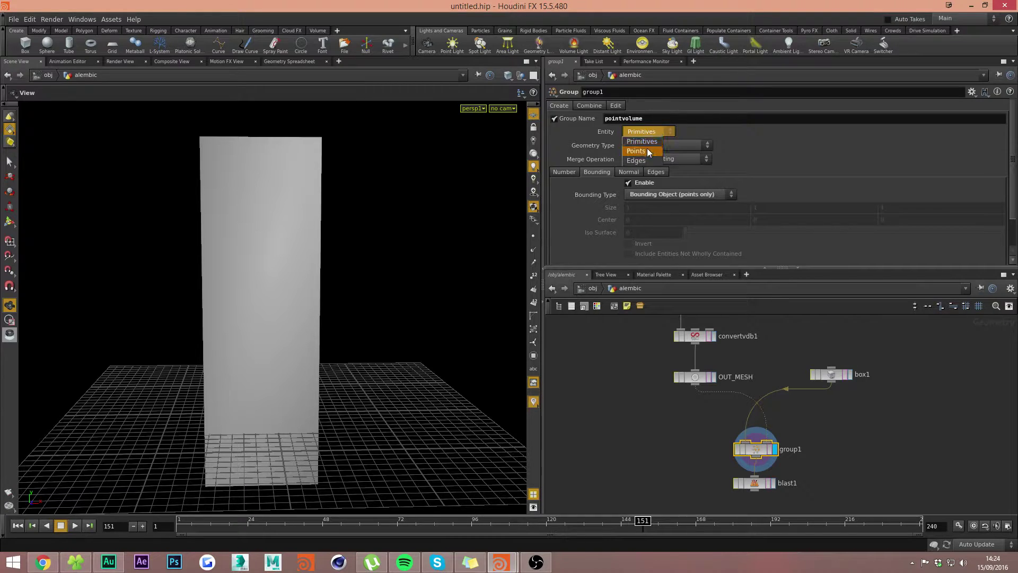
left_click(772, 484)
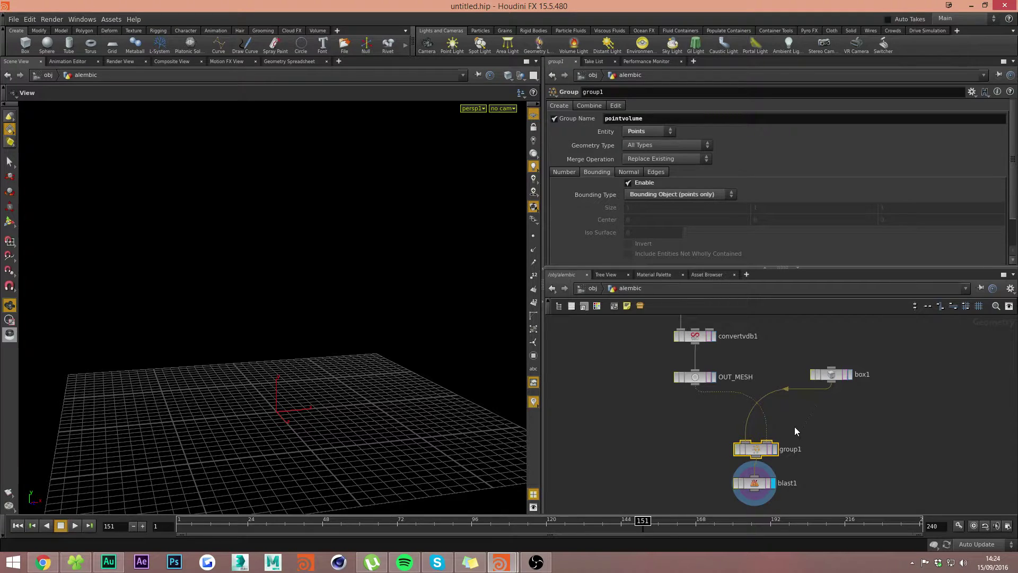
Enable Divisions on box1 and display box1, toggling the option to compare the box with and without subdivisions
left_click(845, 375)
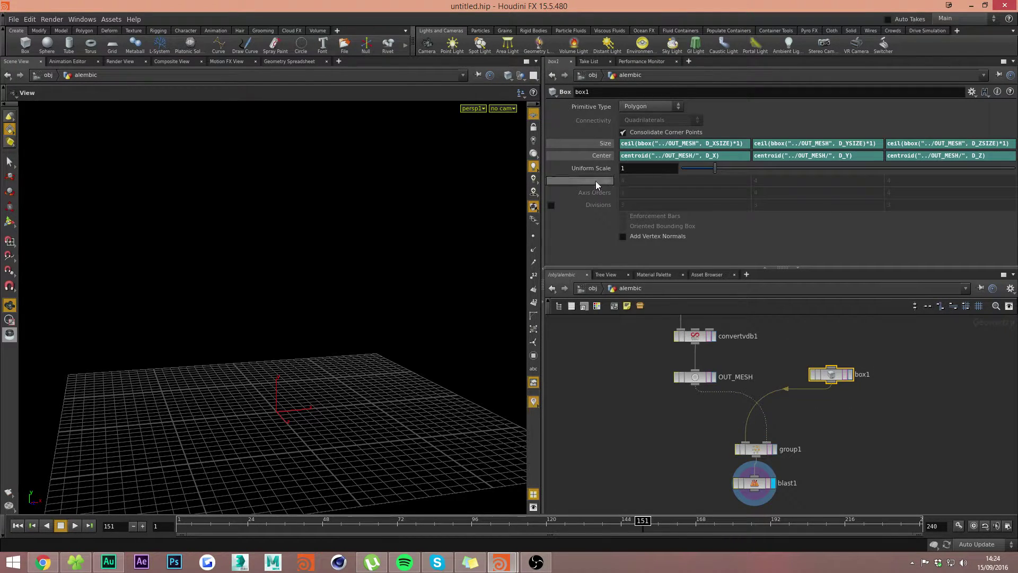
left_click(550, 206)
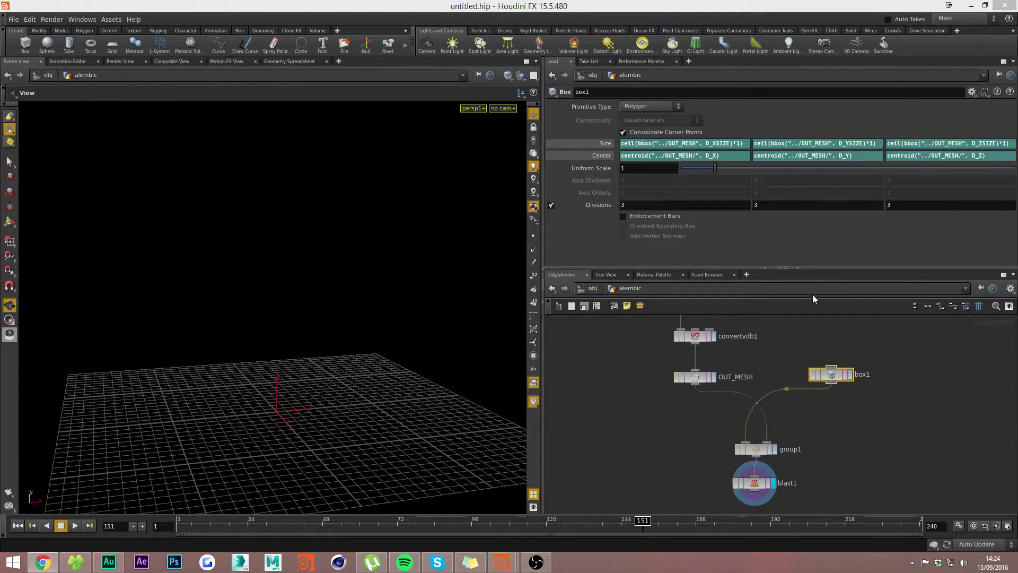
left_click(849, 374)
left_click_drag(269, 345, 320, 345)
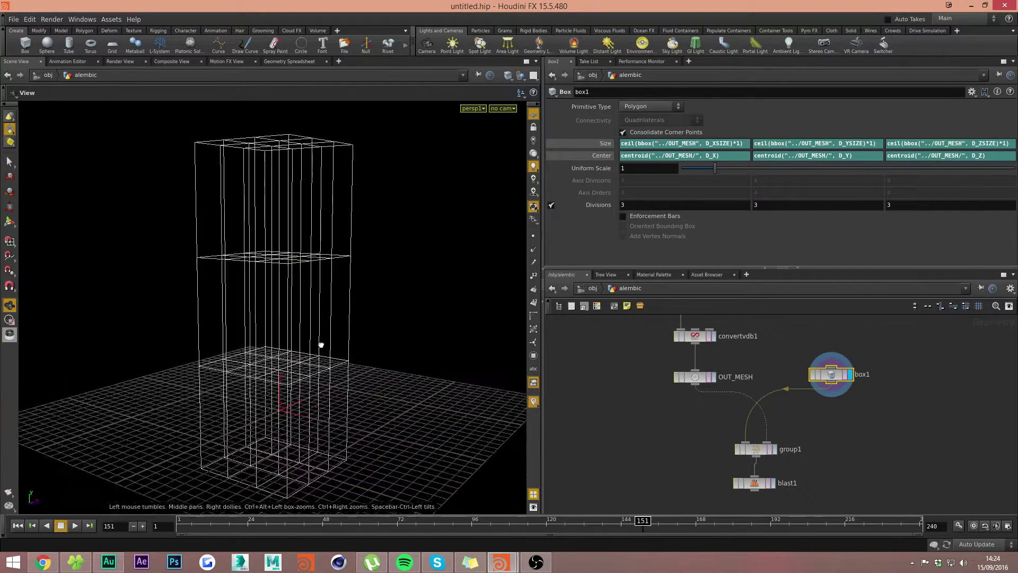
left_click(552, 204)
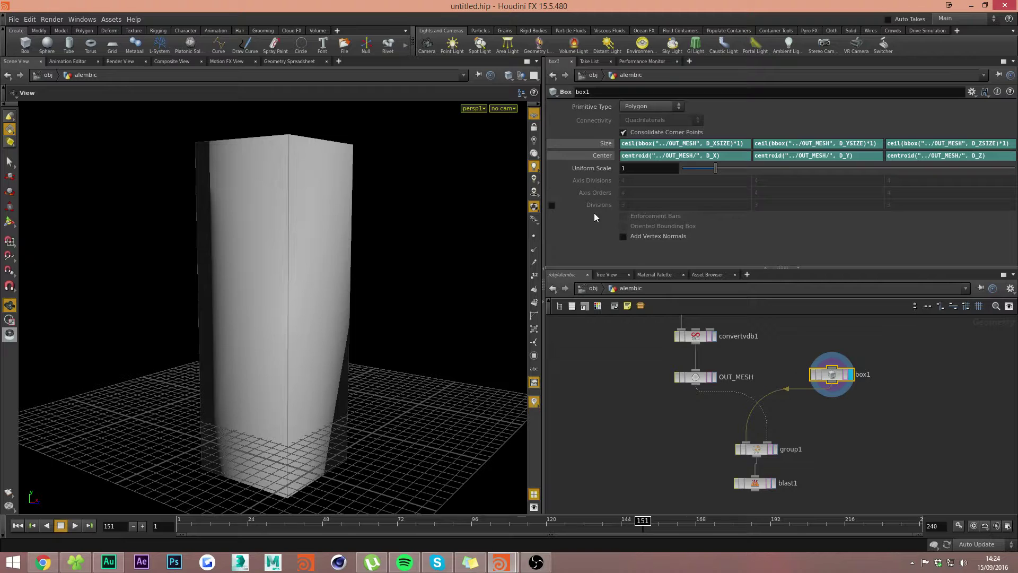
left_click(554, 206)
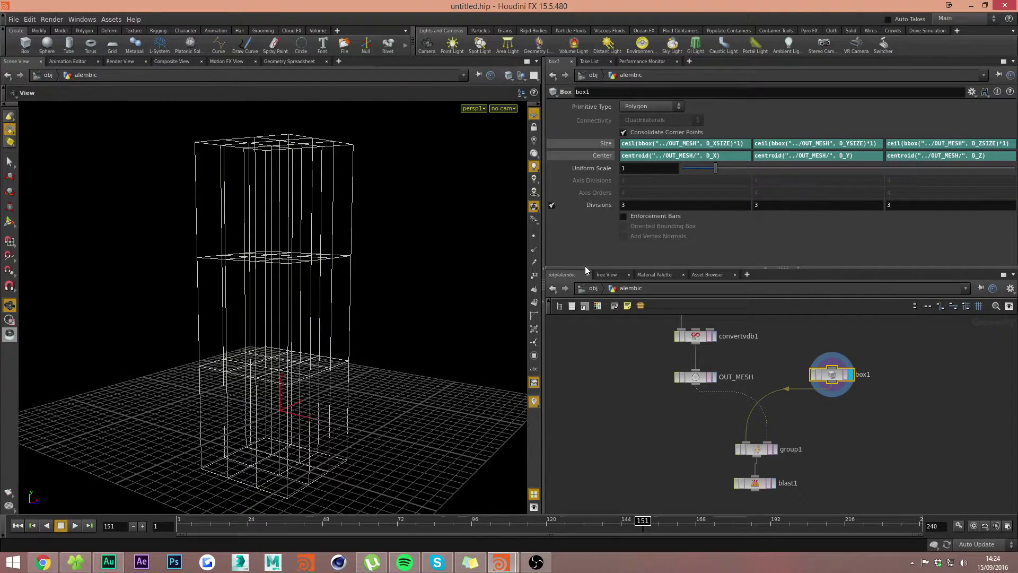
Copy box1's X Size parameter into its X Divisions as the relative reference ch("sizex")
right_click(598, 142)
left_click(683, 126)
right_click(636, 142)
left_click(681, 185)
right_click(629, 205)
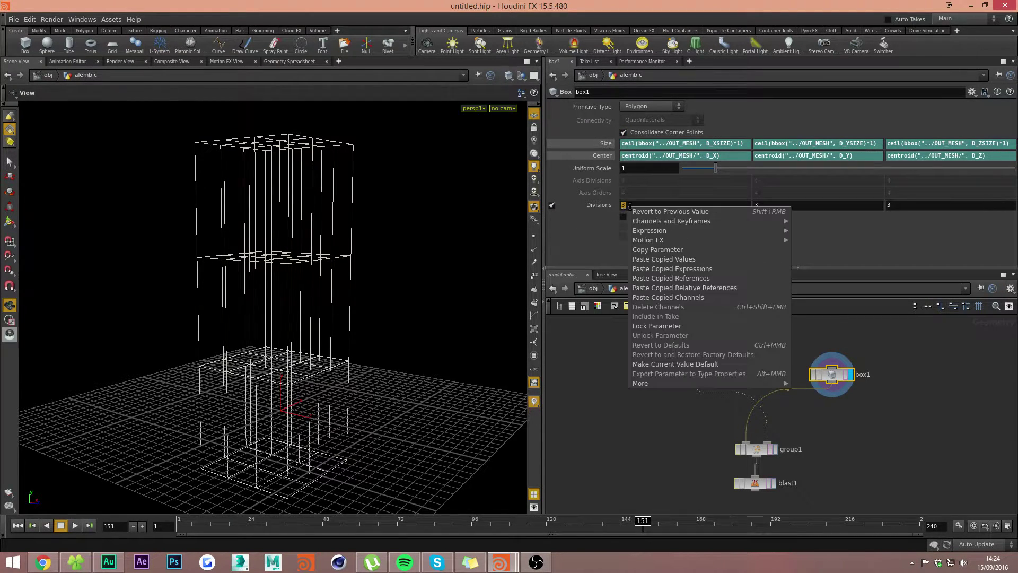
left_click(728, 289)
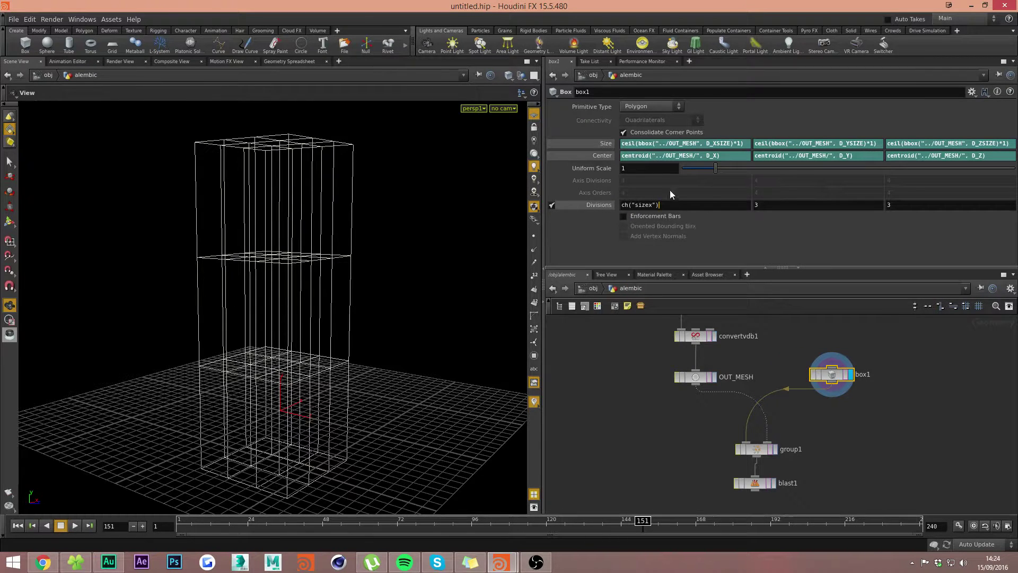
Complete box1's X Divisions expression as ch("sizex")*100
type("*100")
key("Return")
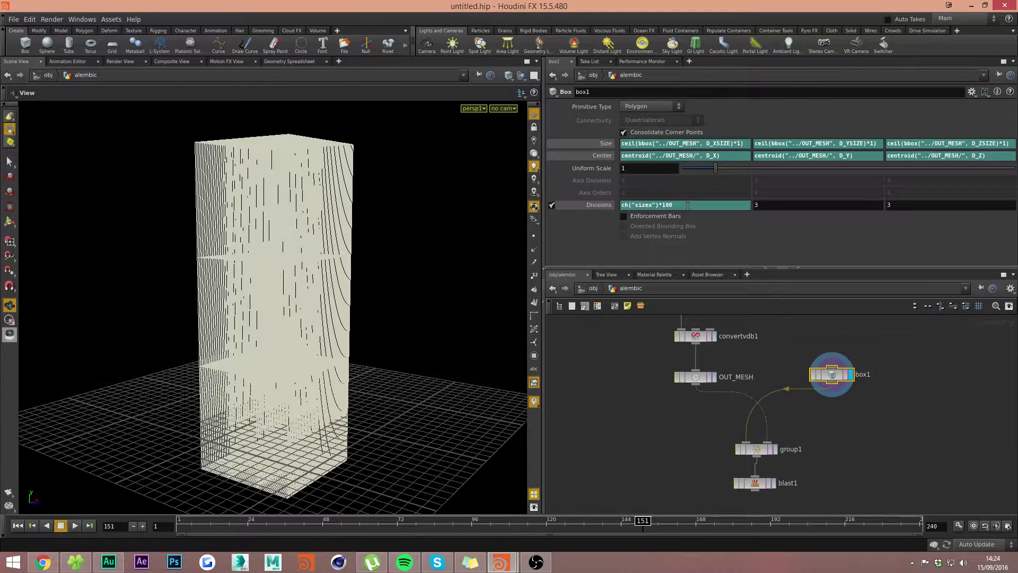
Copy box1's X Divisions into its Y and Z Divisions as the relative reference ch("divsx")
right_click(648, 207)
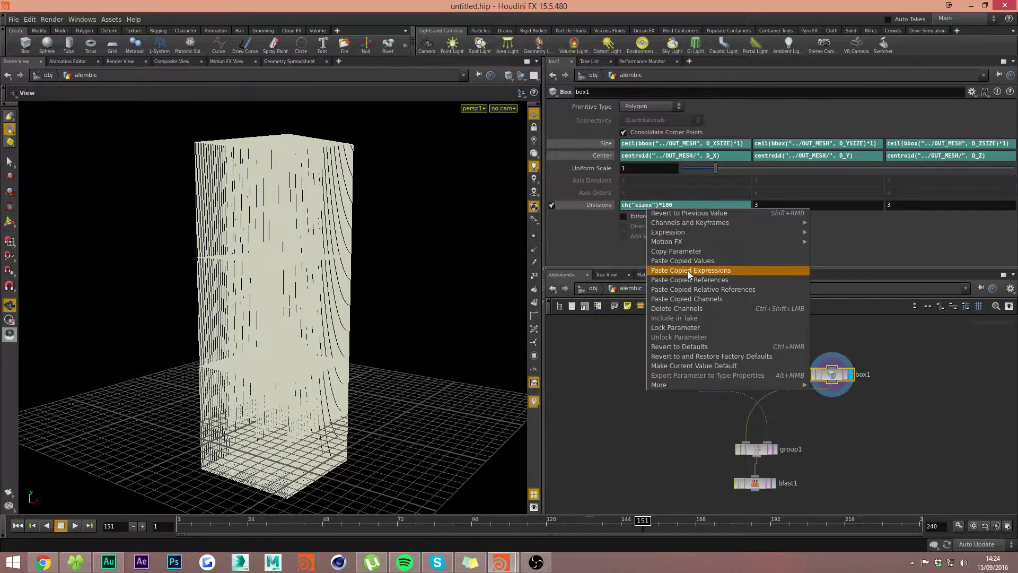
left_click(699, 251)
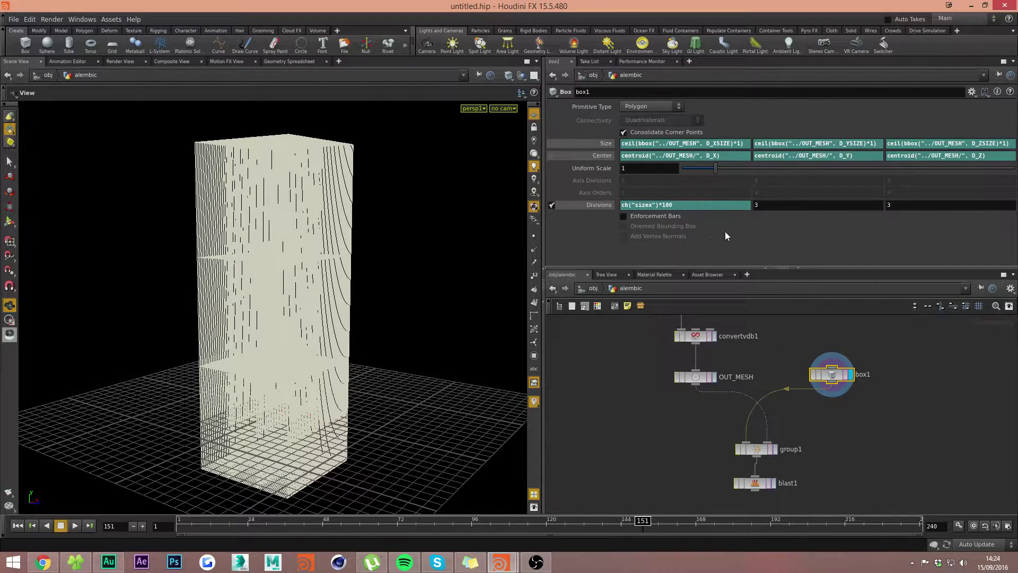
right_click(756, 207)
left_click(812, 286)
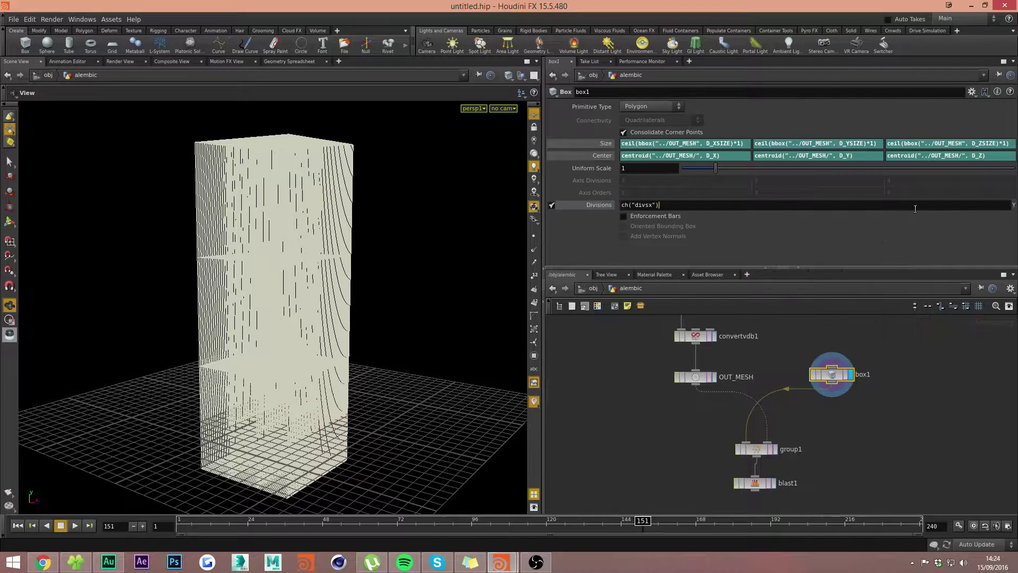
right_click(901, 207)
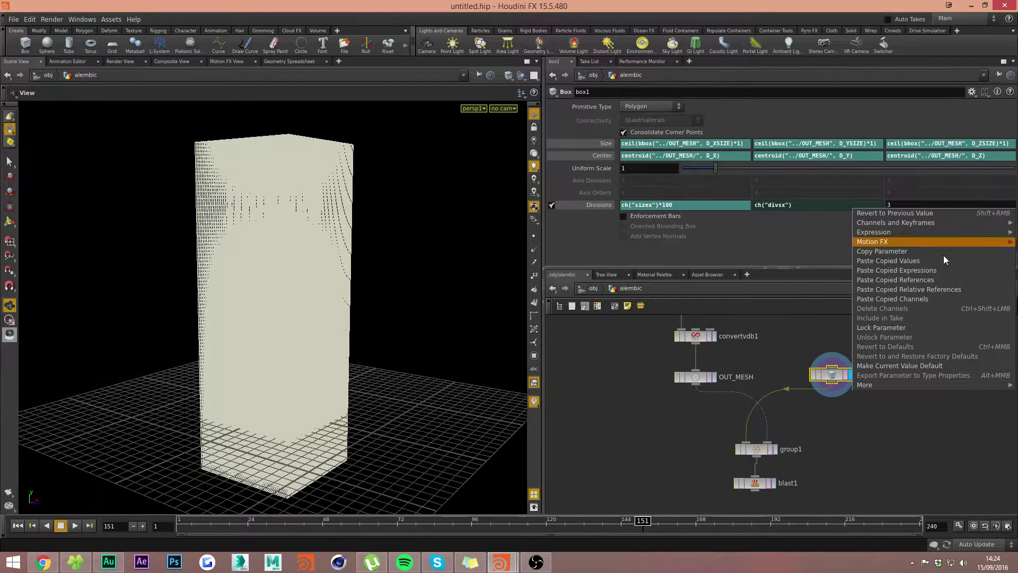
left_click(949, 289)
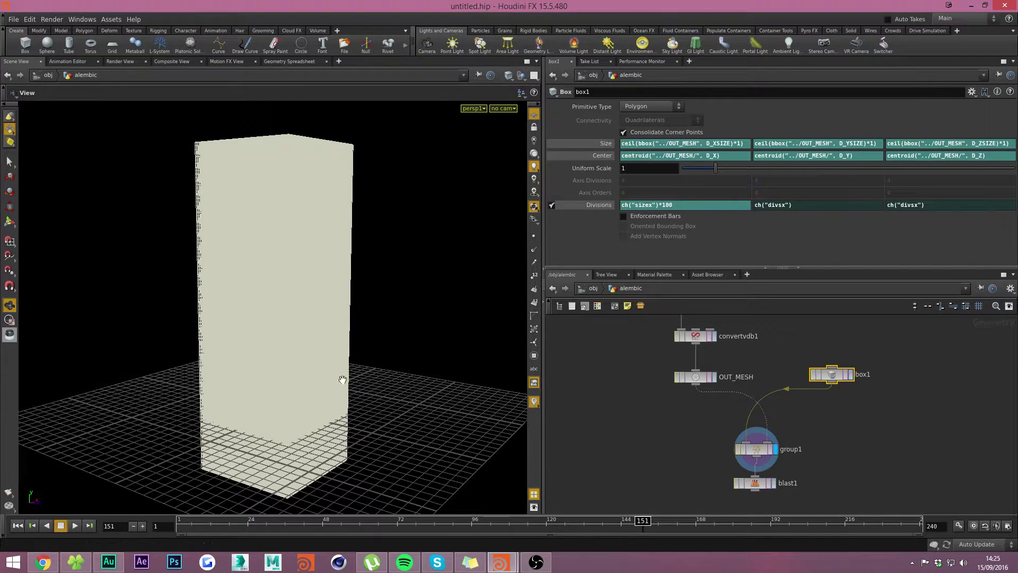
Set box1's Primitive Type to Points and display box1 to inspect its point grid against group1's result
left_click(650, 106)
left_click(651, 164)
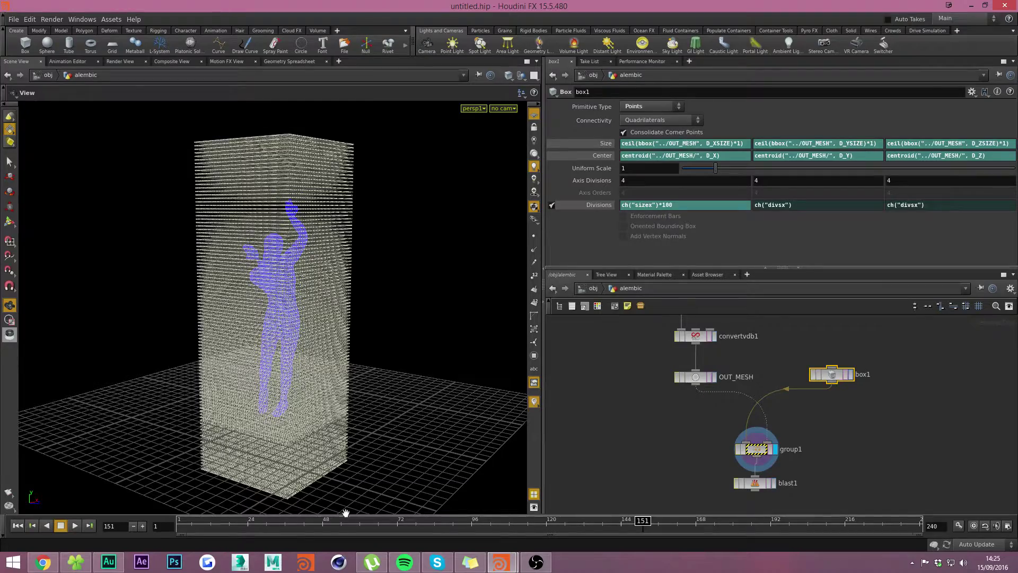
left_click(850, 374)
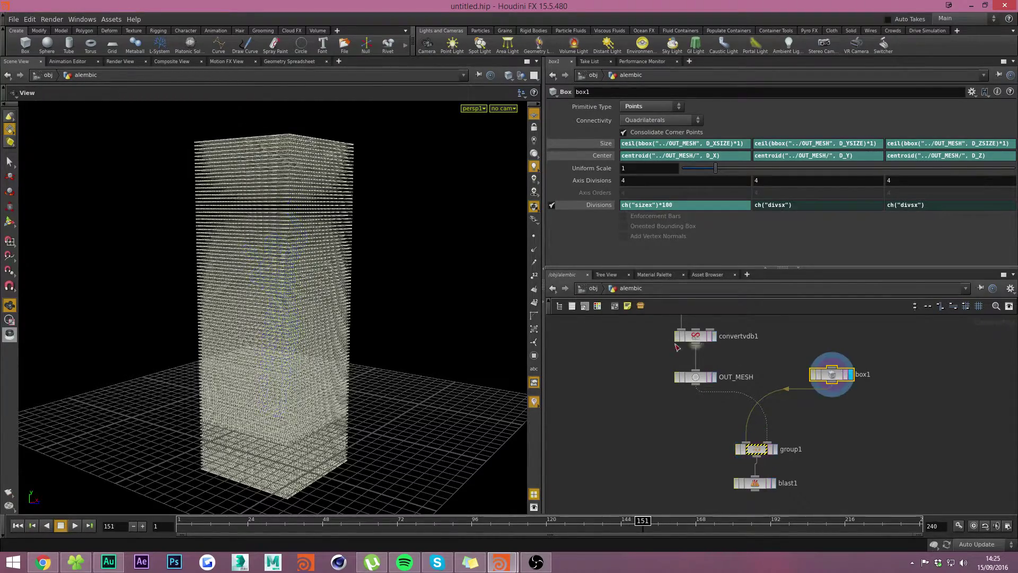
right_click_drag(305, 309, 241, 271)
left_click_drag(240, 270, 206, 260)
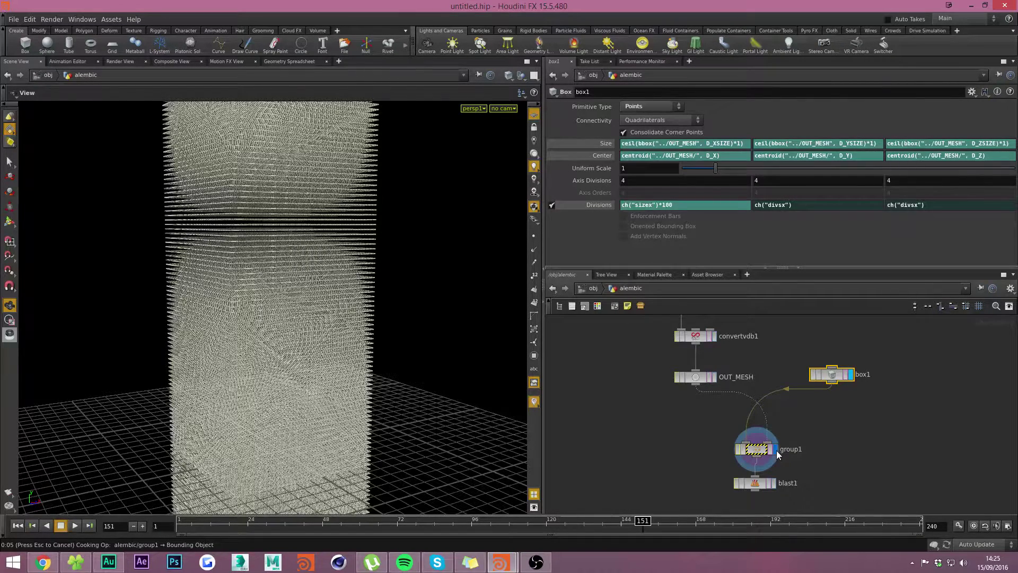
Change box1's X Divisions expression to ch("sizex")*20 and check the coarser point grid on group1
mouse_move(671, 206)
middle_mouse_down()
mouse_move(651, 213)
mouse_move(672, 193)
mouse_move(661, 197)
middle_mouse_up()
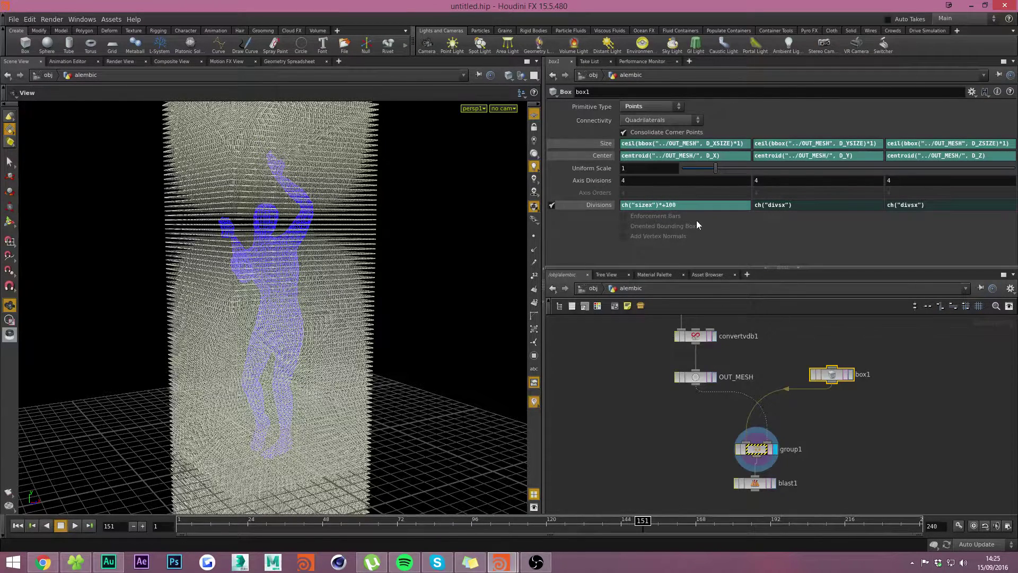
left_click(668, 205)
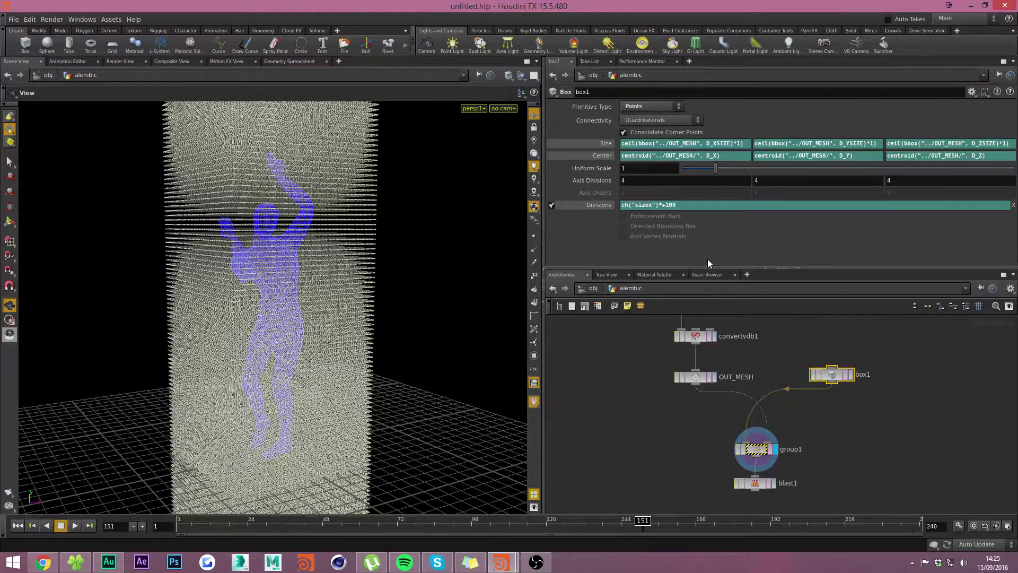
key("Return")
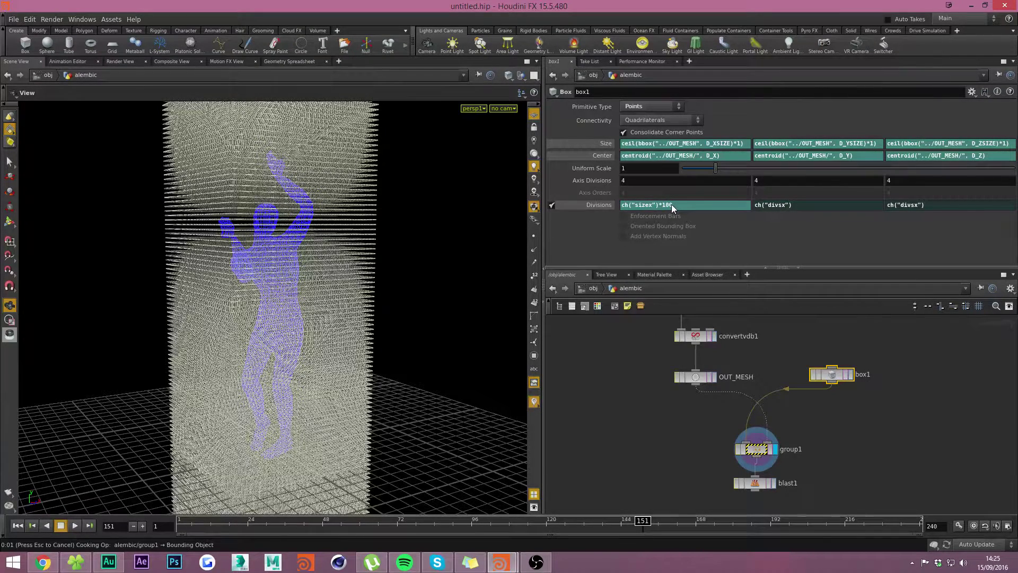
middle_click_drag(671, 205, 506, 202)
left_click_drag(681, 208, 661, 213)
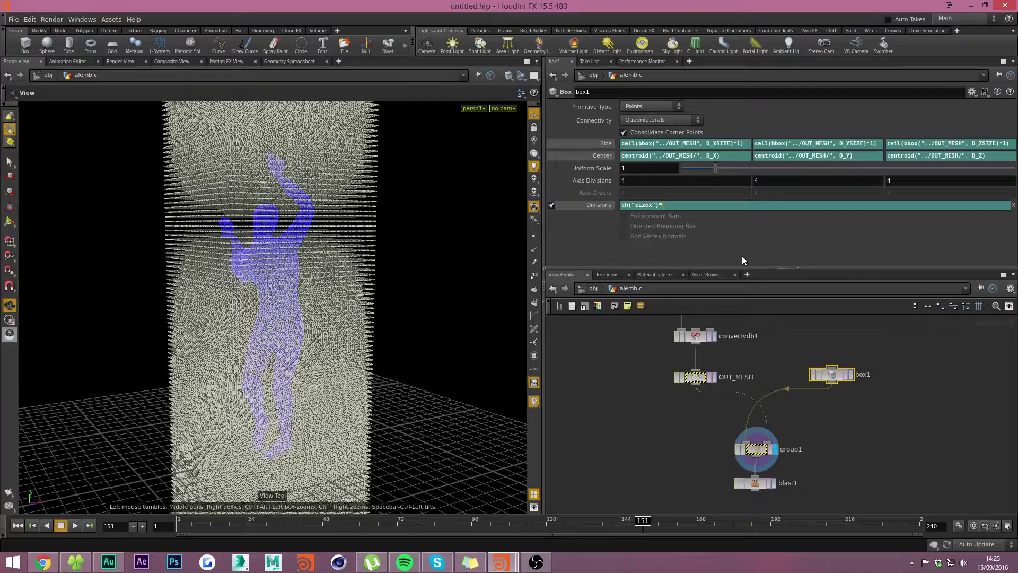
type("20")
key("Return")
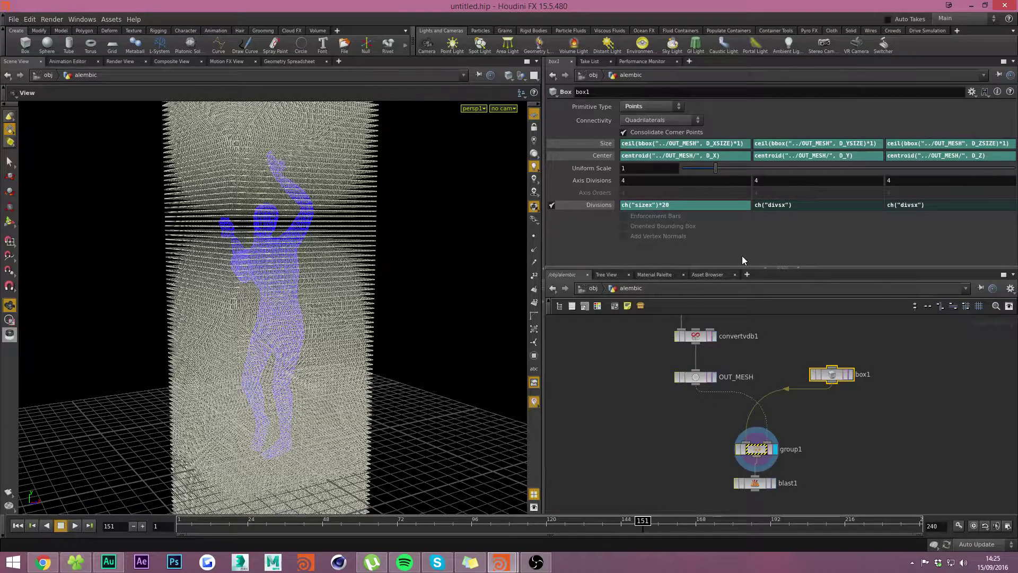
left_click(745, 454)
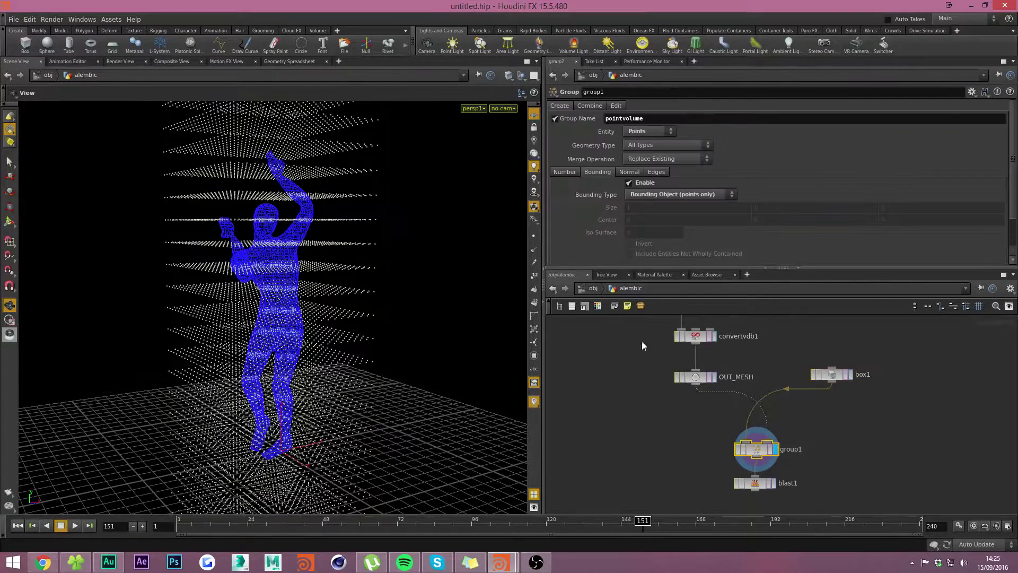
Return box1's X Divisions expression to ch("sizex")*100
left_click(832, 375)
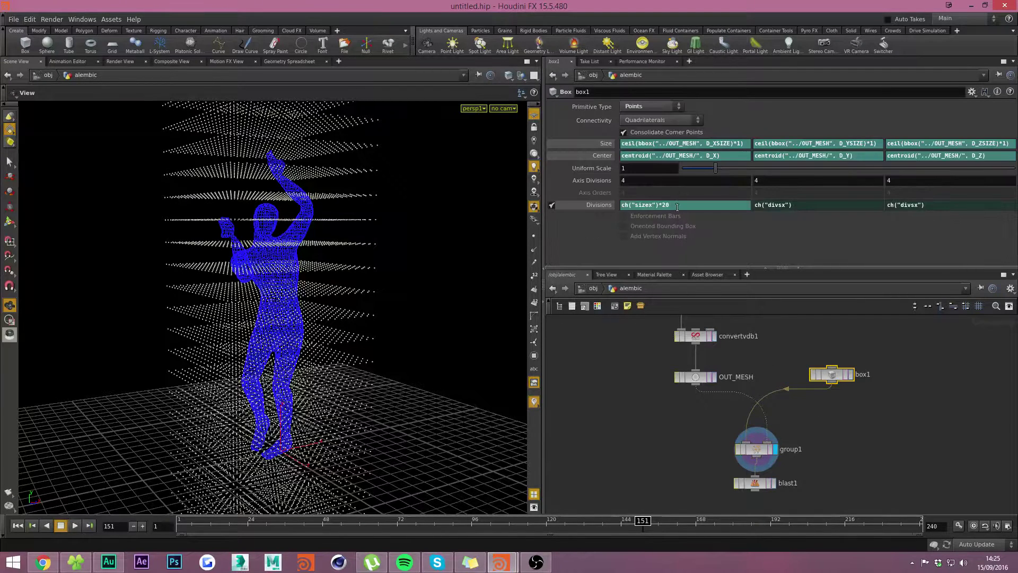
left_click(682, 203)
key("BackSpace")
key("BackSpace")
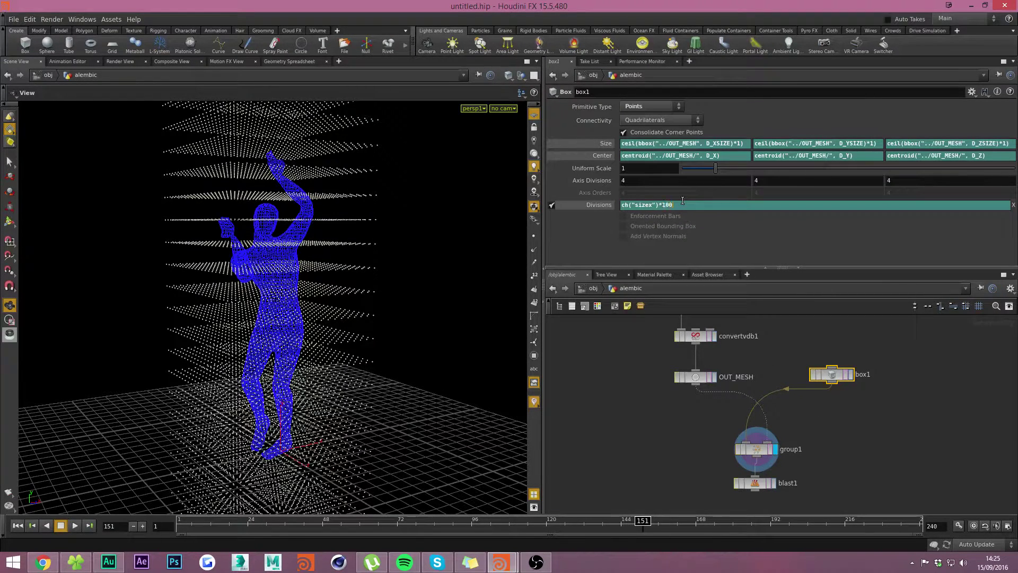
type("100")
key("Return")
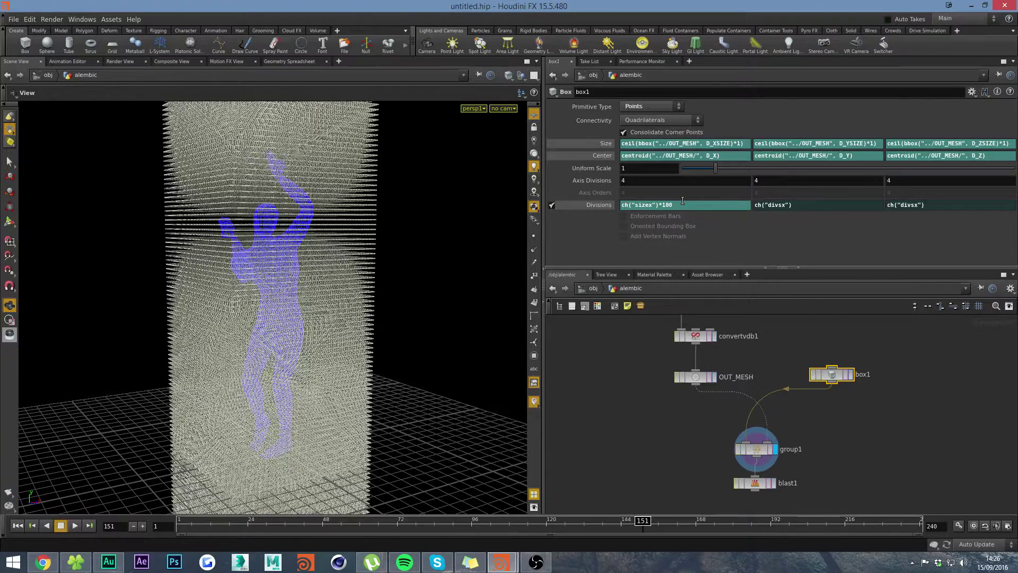
Display blast1 and examine the spacing of the points kept inside the character from several angles
left_click(756, 449)
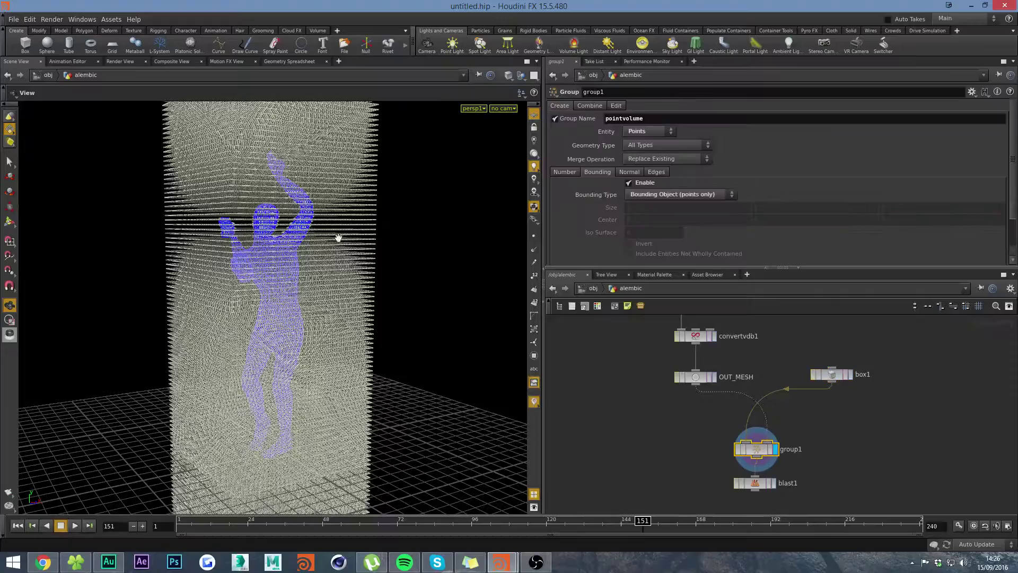
left_click_drag(261, 253, 429, 190)
left_click(774, 482)
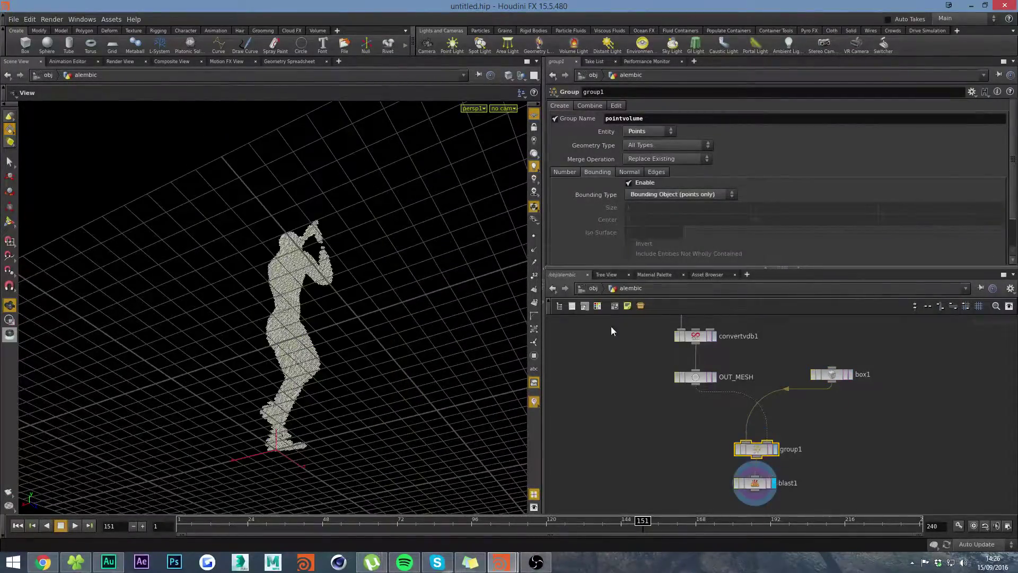
left_click_drag(456, 316, 357, 291)
mouse_move(313, 254)
left_mouse_down()
mouse_move(344, 280)
mouse_move(280, 254)
mouse_move(284, 314)
mouse_move(318, 270)
left_mouse_up()
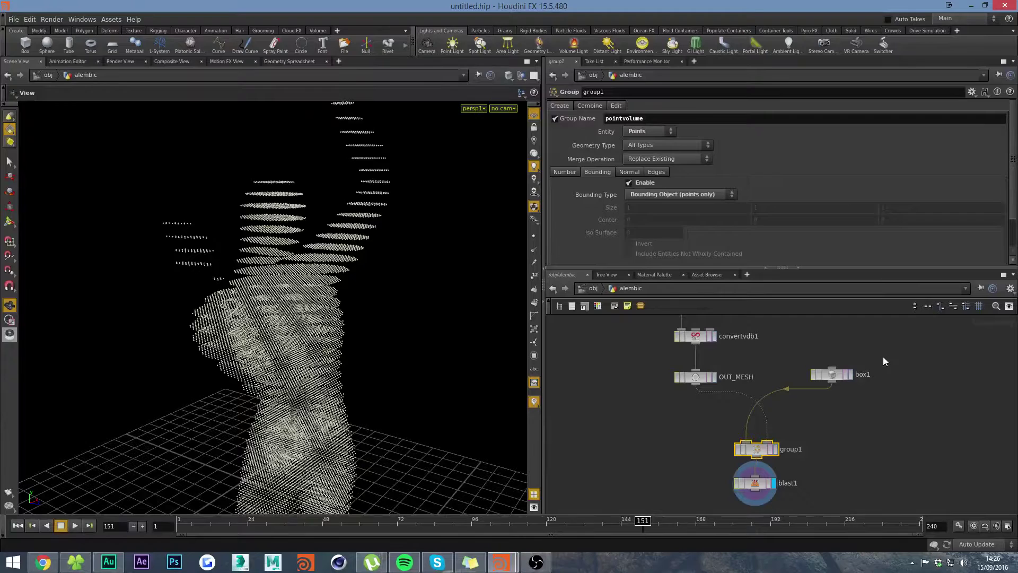
Delete the channel references from box1's Y and Z Divisions
left_click(832, 374)
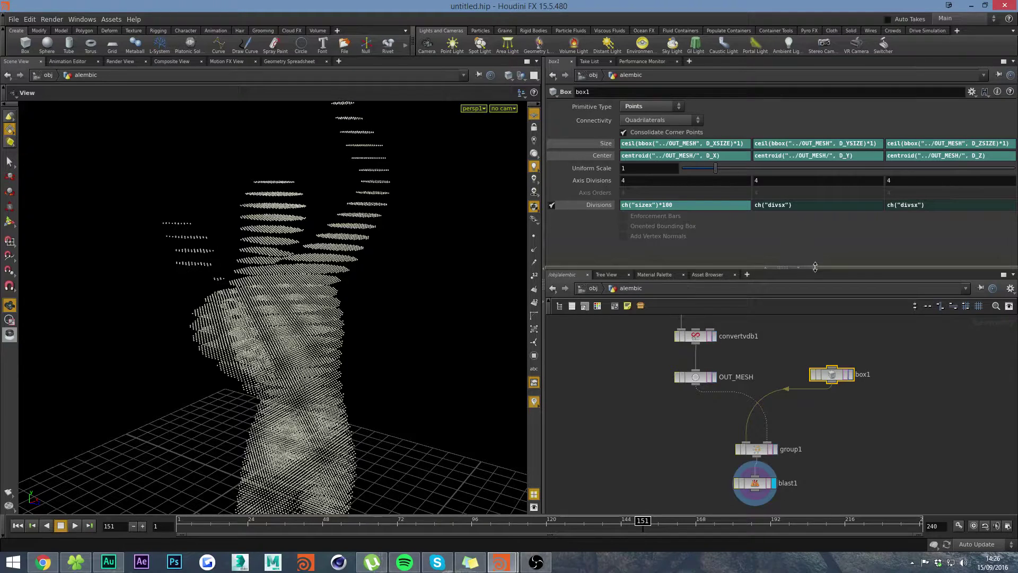
right_click(814, 206)
left_click(864, 307)
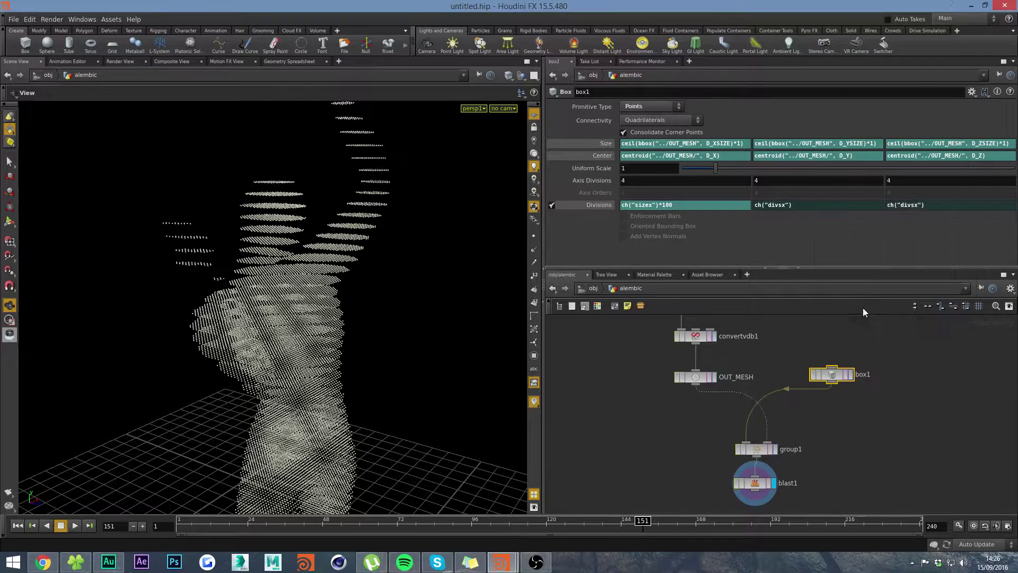
right_click(923, 206)
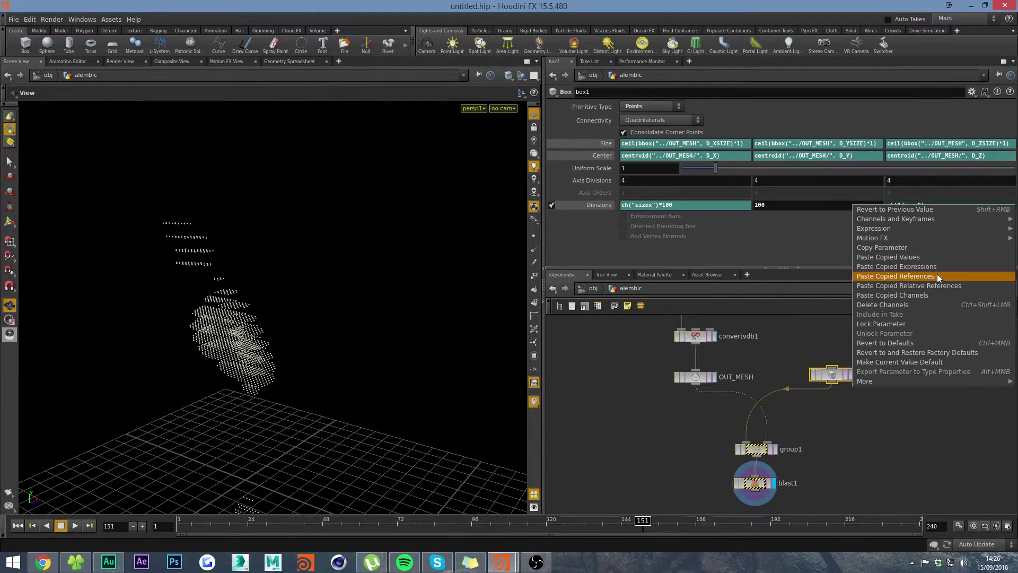
left_click(929, 305)
Copy box1's Y Size parameter into its Y Divisions as the relative reference ch("sizey")
right_click(813, 148)
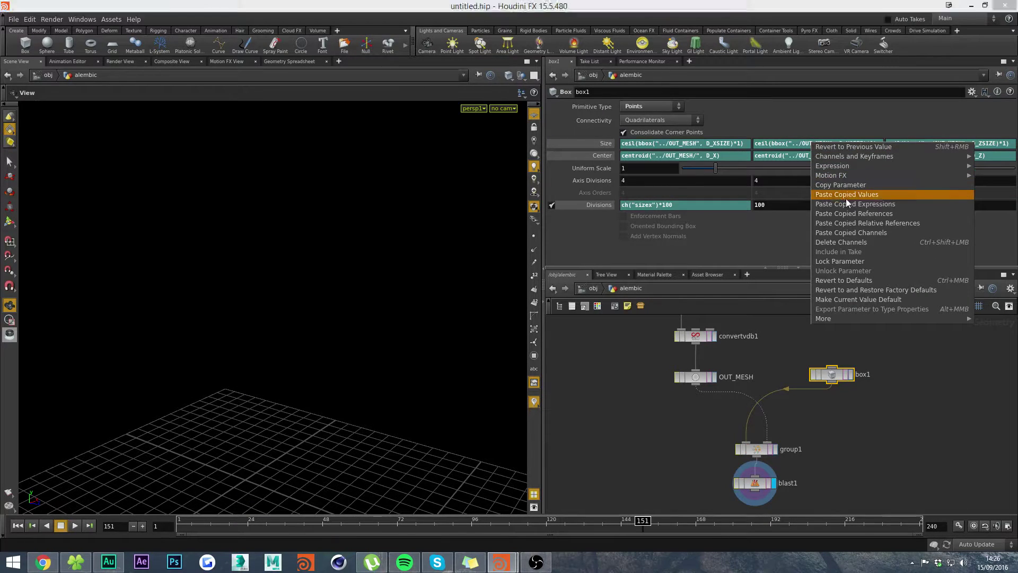
left_click(846, 201)
key("ctrl+z")
right_click(814, 149)
left_click(850, 190)
double_click(756, 205)
key("BackSpace")
right_click(796, 207)
left_click(854, 288)
type("*100")
key("Return")
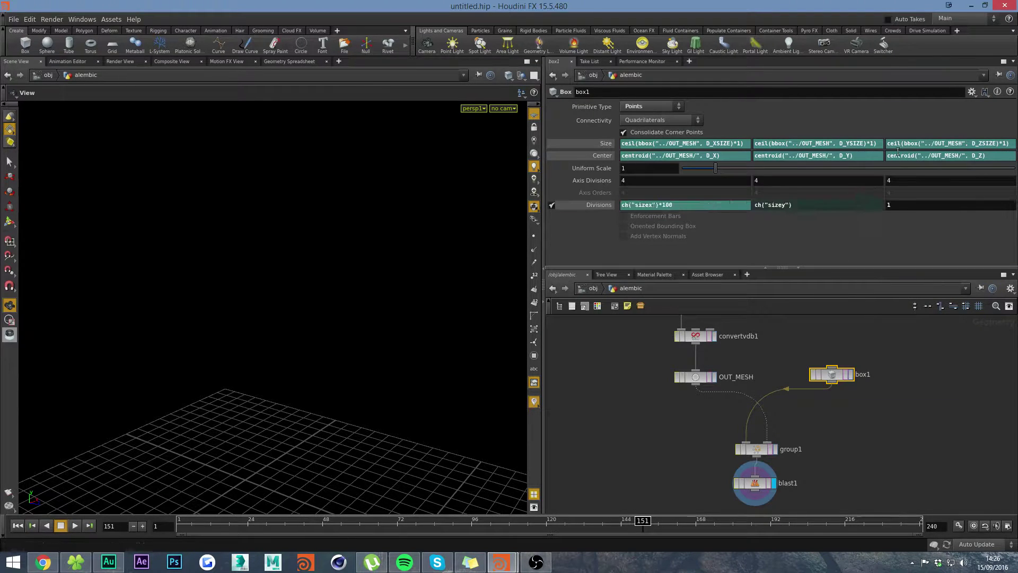
Copy box1's Z Size parameter into its Z Divisions as the relative reference ch("sizez")
right_click(908, 144)
left_click(900, 190)
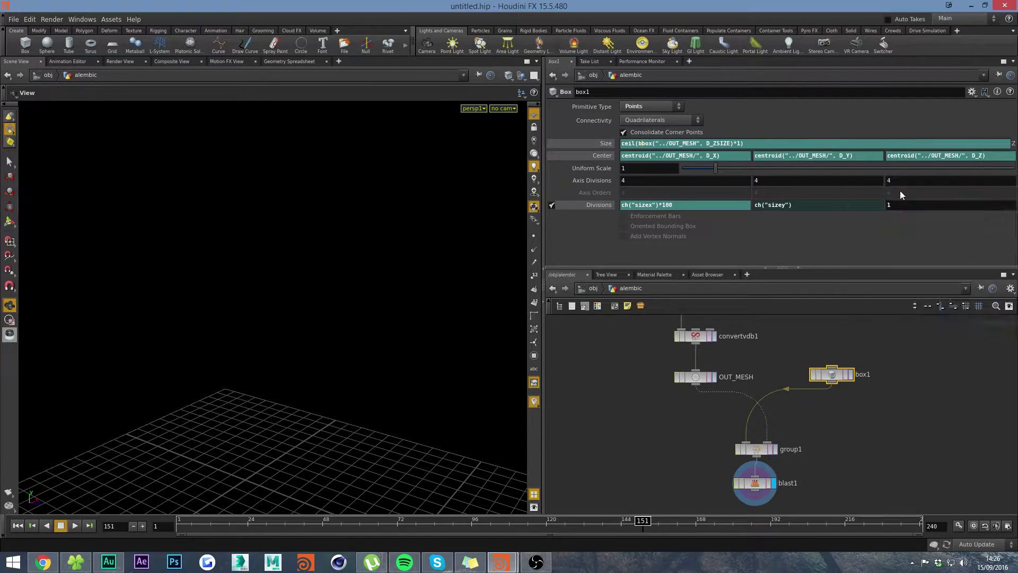
right_click(919, 208)
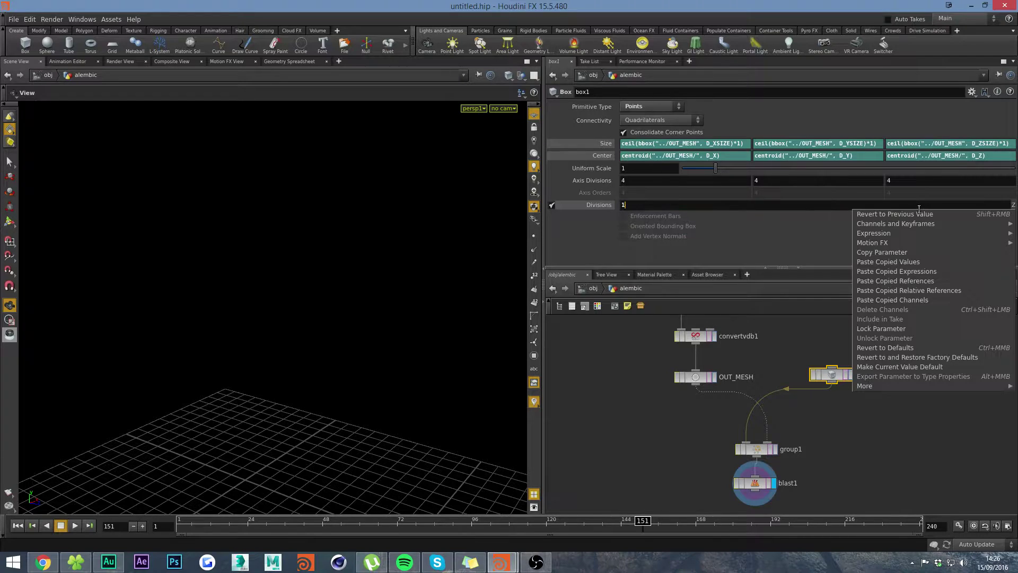
left_click(923, 291)
key("Home")
key("Delete")
key("Return")
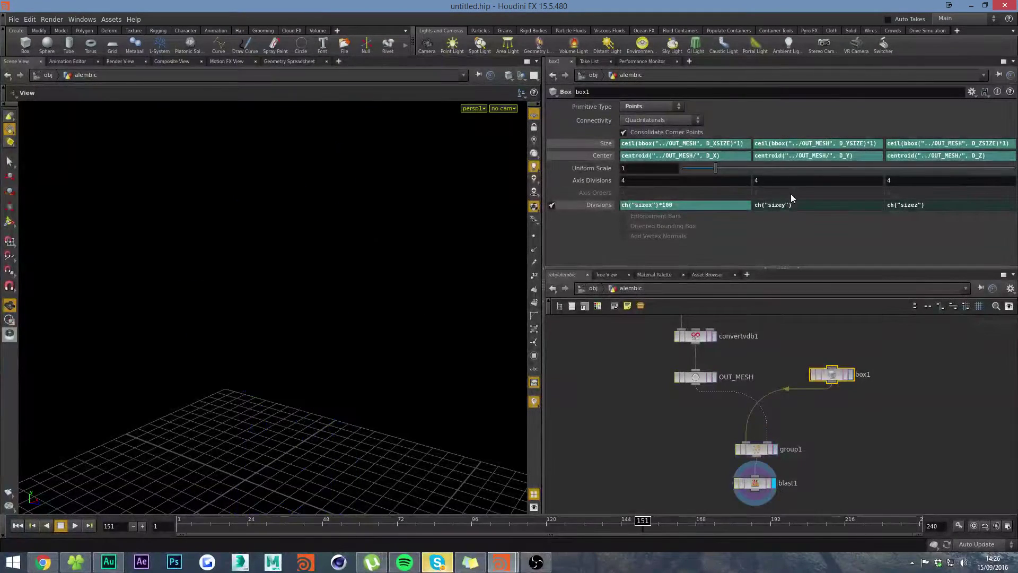
Multiply box1's Y and Z Divisions by 100, giving ch("sizey")*100 and ch("sizez")*100
left_click(811, 205)
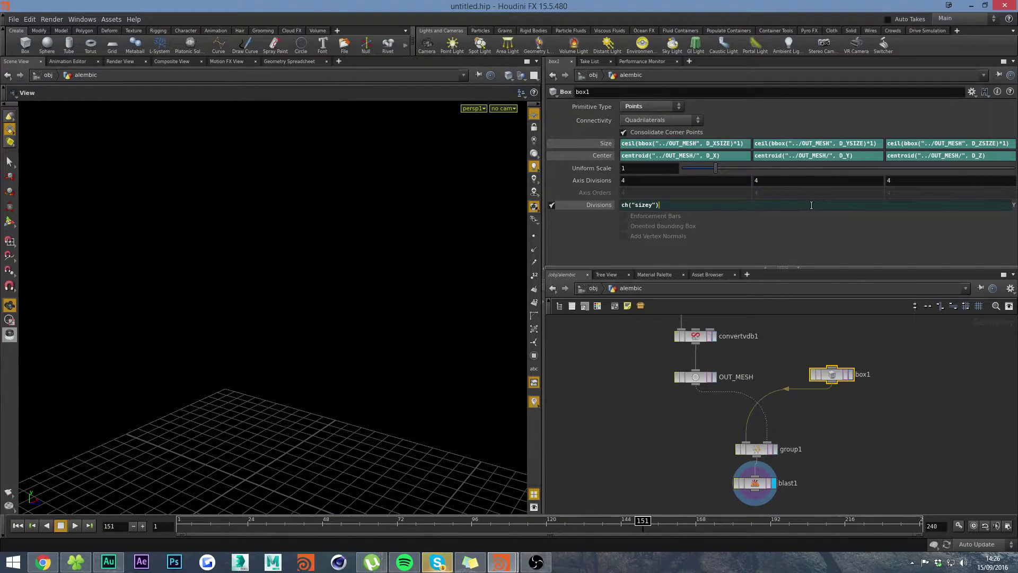
type("*100")
key("Return")
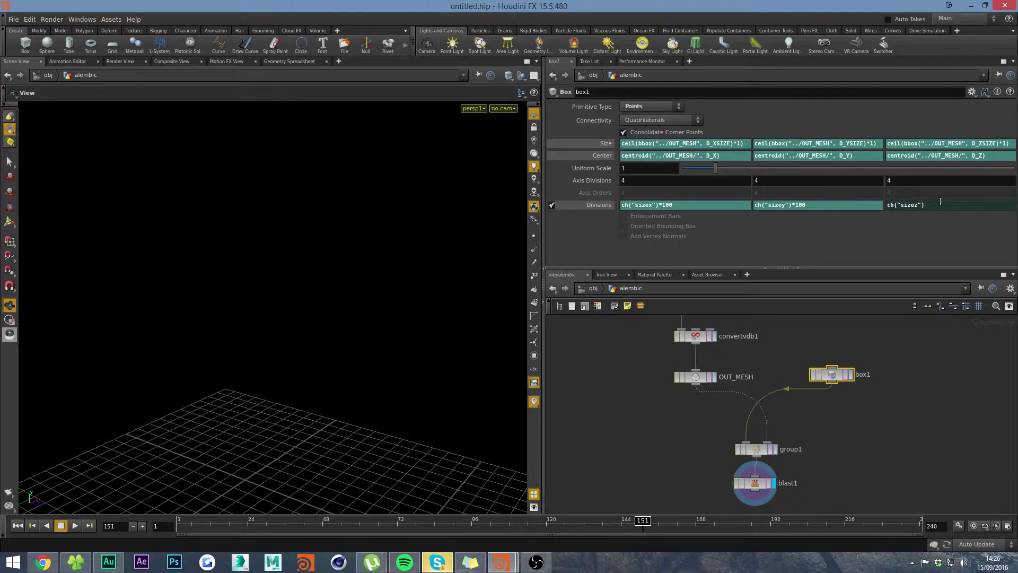
left_click(958, 204)
type("*100")
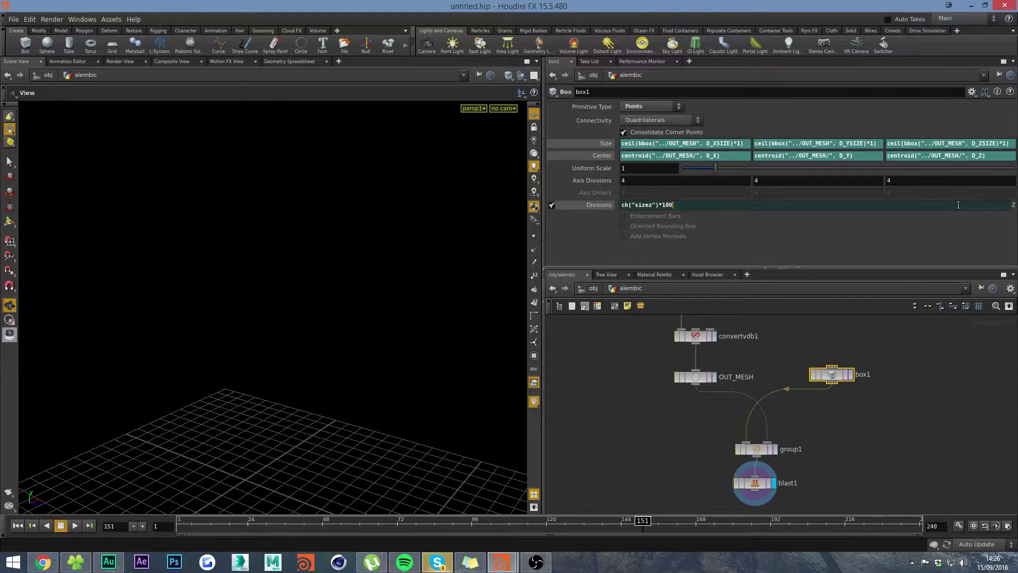
key("Return")
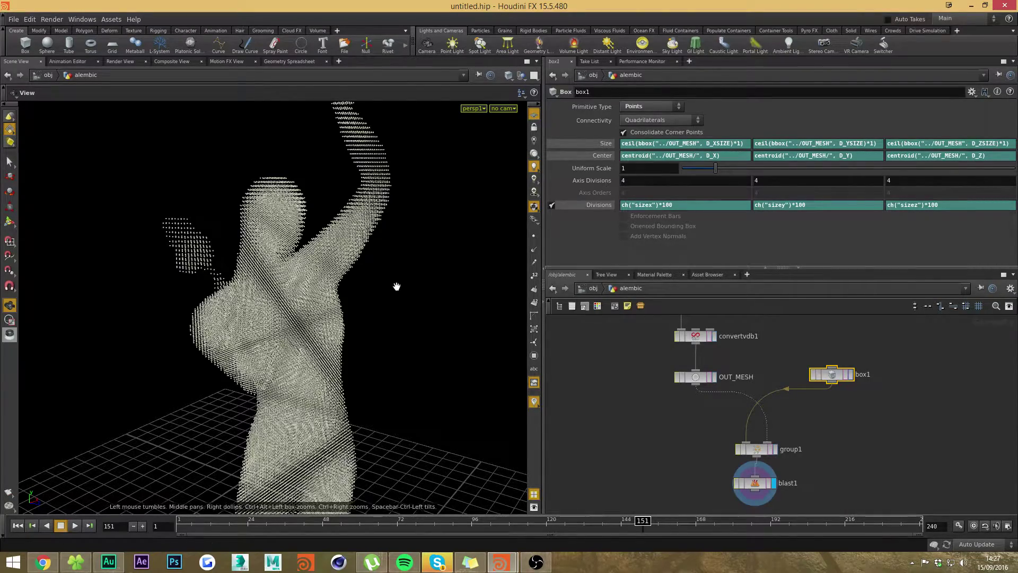
Examine the point-filled character on blast1 from several angles to check the density on all axes
left_click_drag(397, 286, 375, 277)
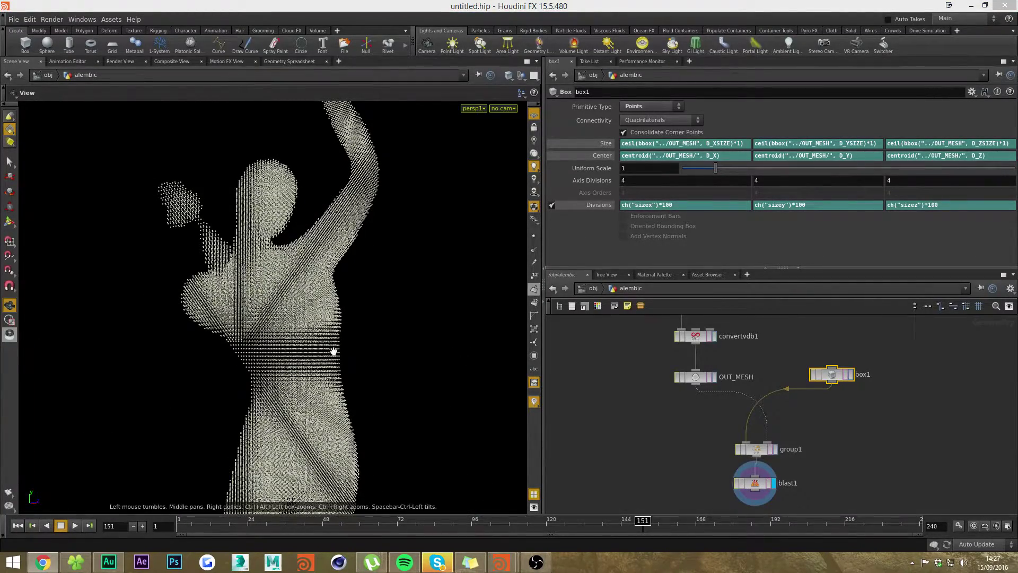
left_click_drag(334, 352, 343, 309)
left_click(534, 246)
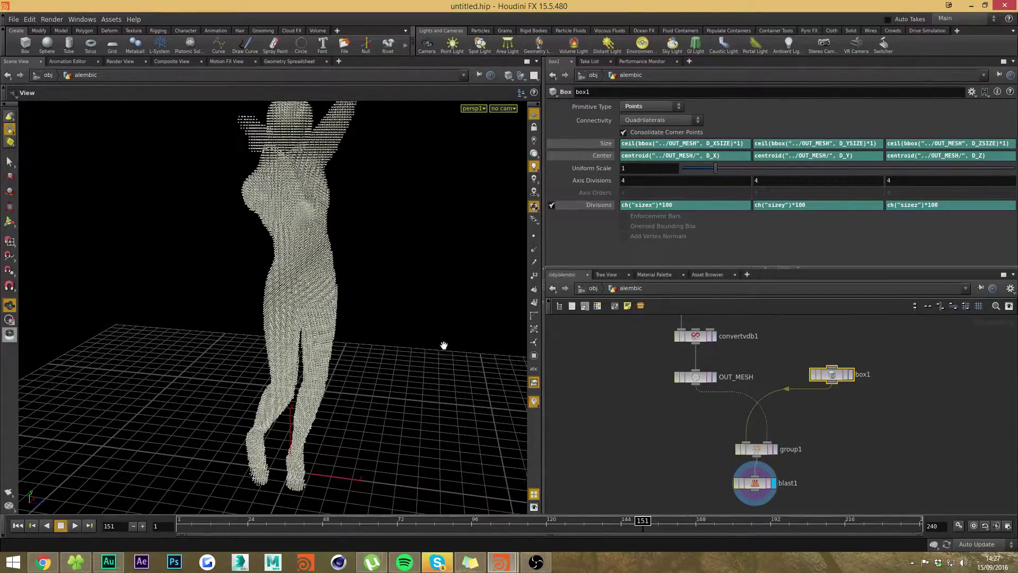
left_click_drag(437, 338, 375, 250)
middle_click_drag(705, 460, 673, 393)
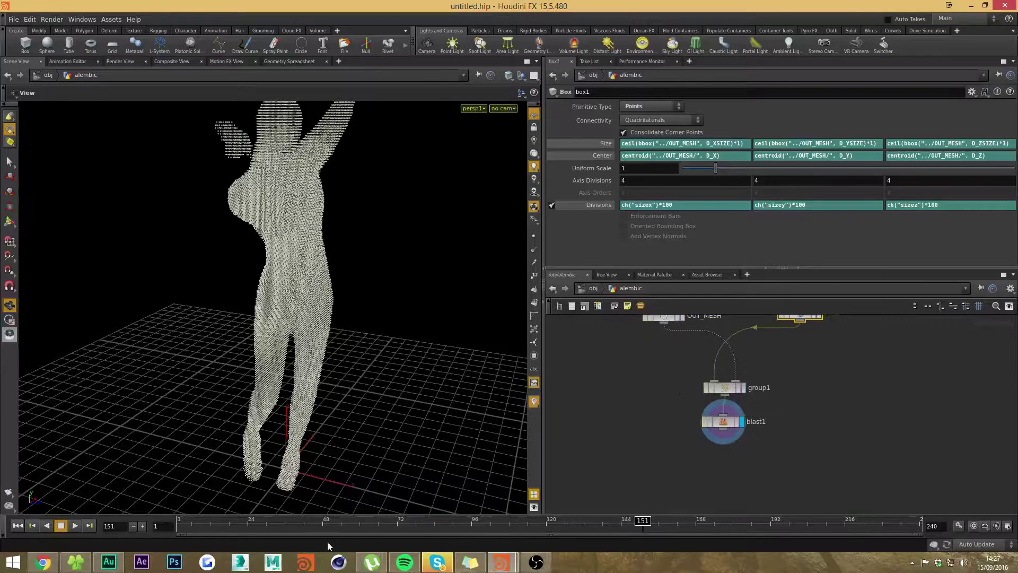
Link blast1's Group to group1's Group Name with the copied reference `chs("../group1/crname")`
key("Tab")
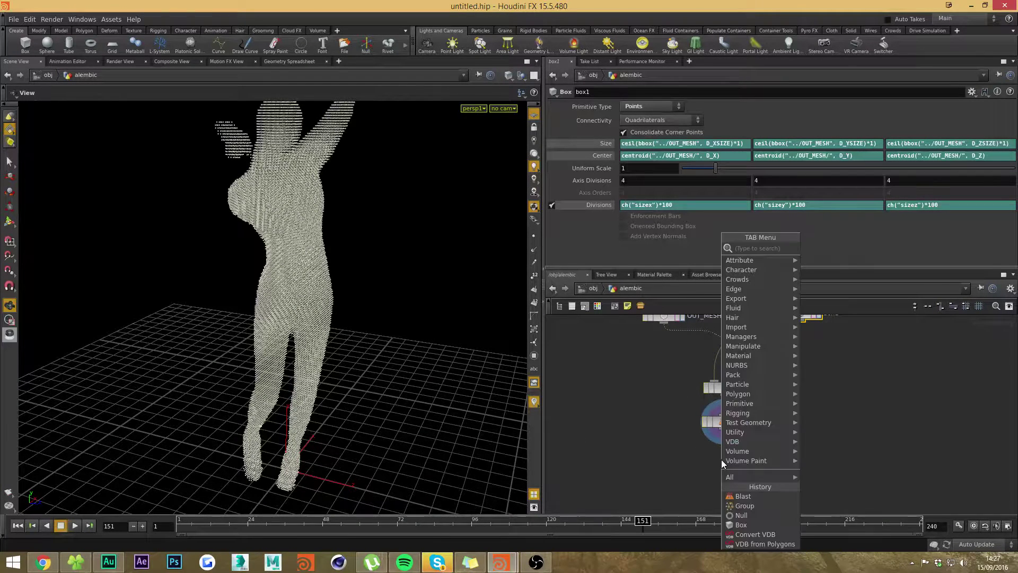
key("Escape")
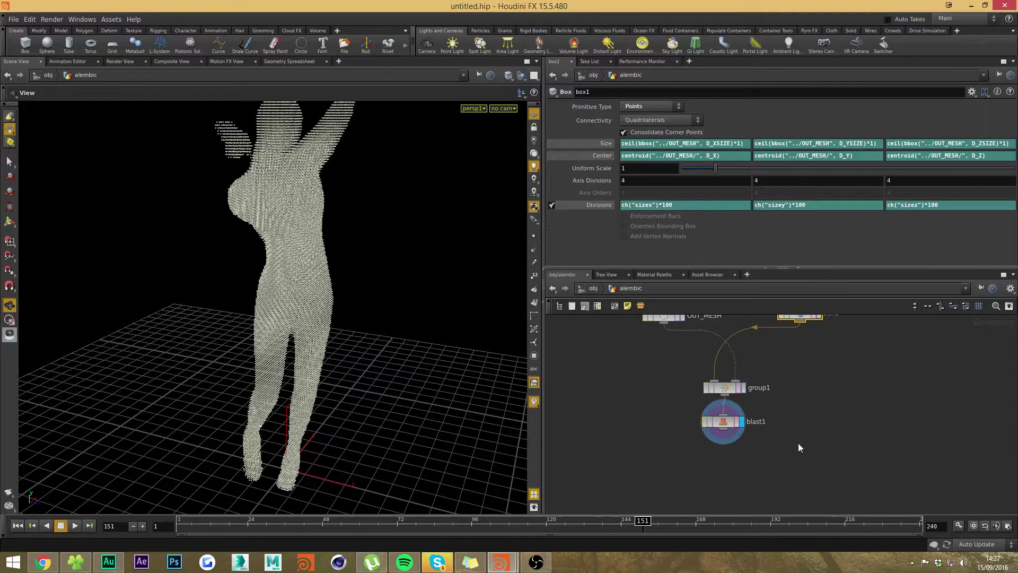
left_click(729, 421)
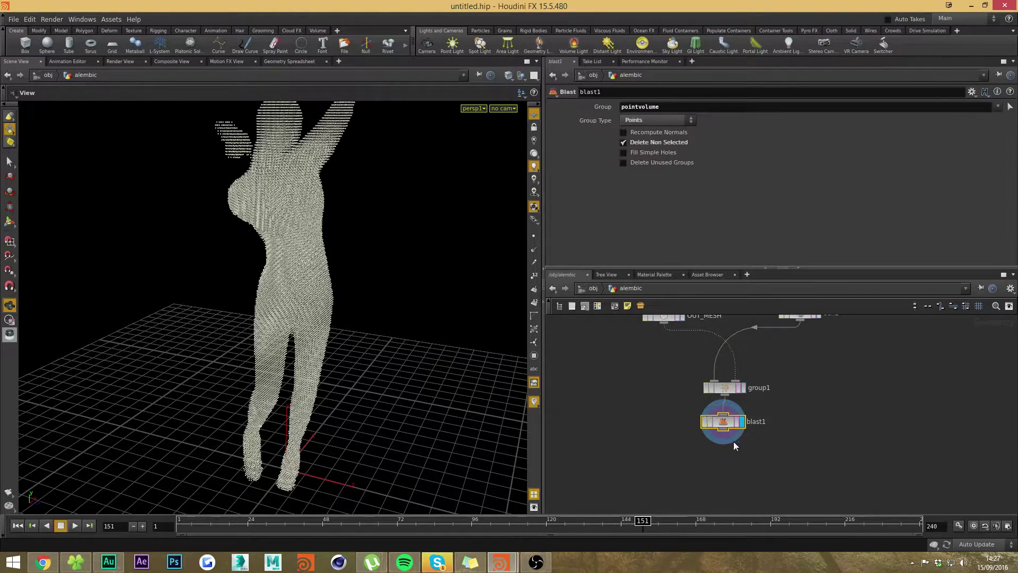
left_click(731, 387)
double_click(663, 124)
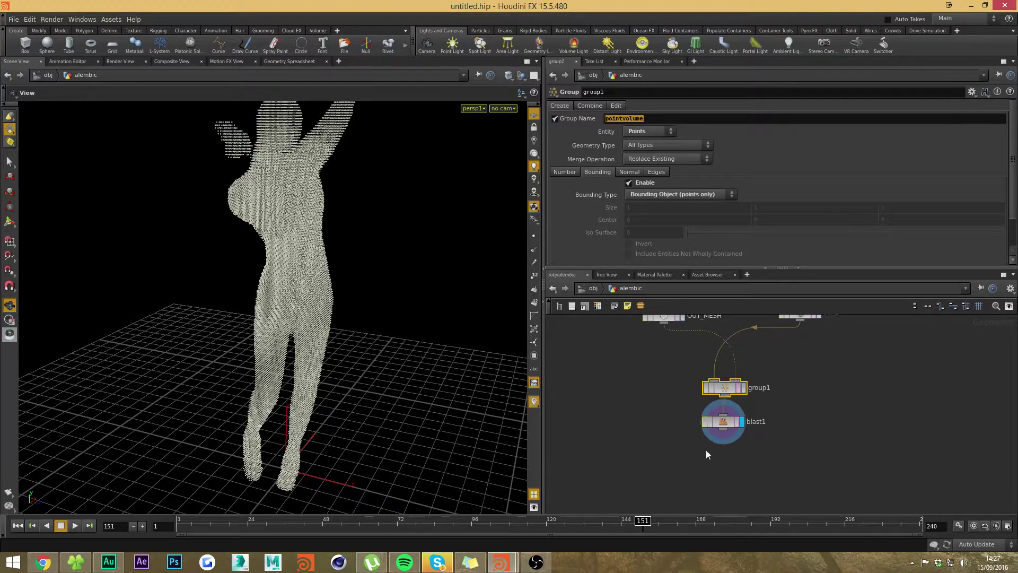
left_click(736, 425)
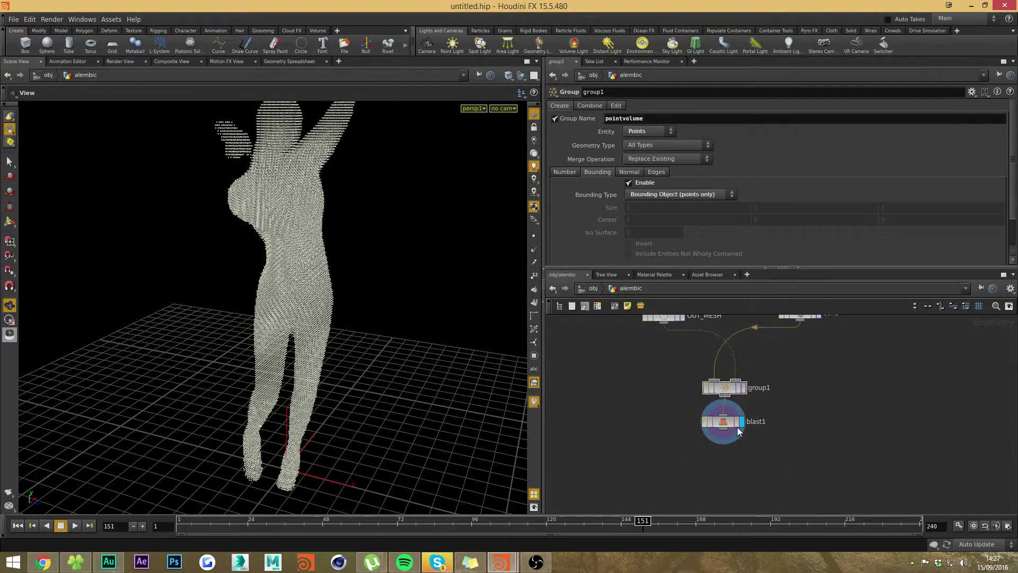
left_click(725, 387)
right_click(647, 117)
left_click(675, 157)
left_click(724, 422)
right_click(640, 107)
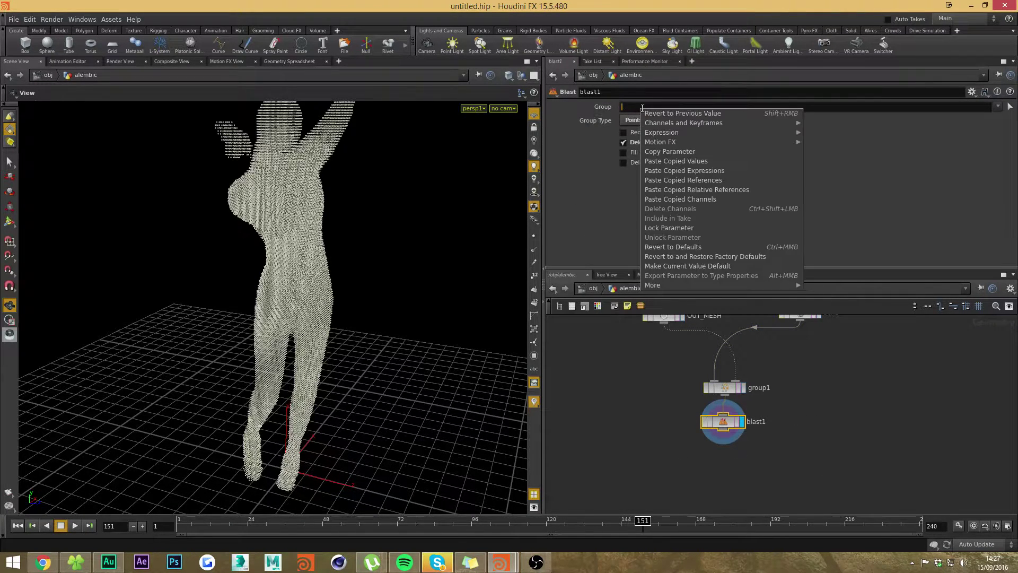
left_click(702, 181)
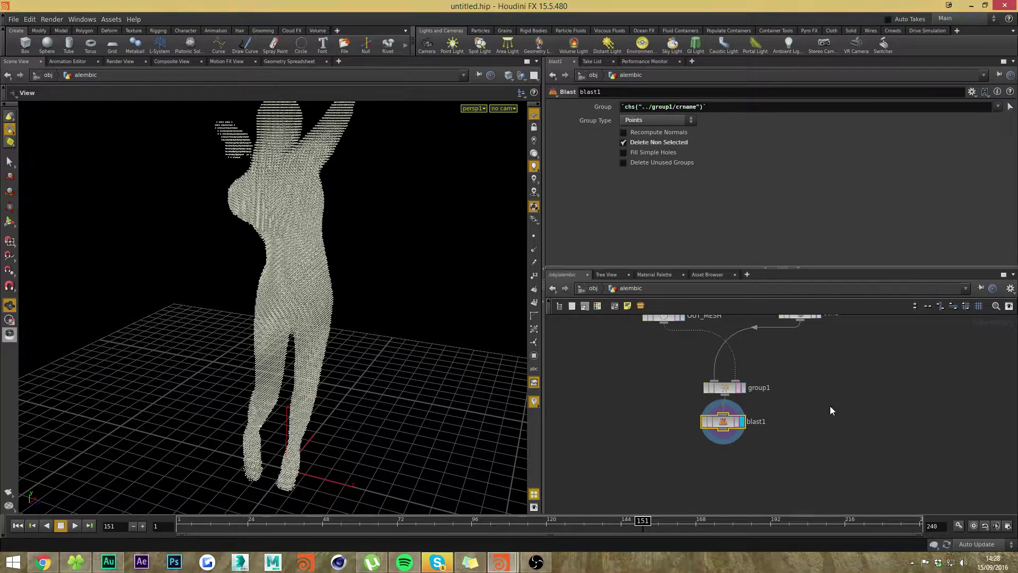
left_click(724, 390)
left_click_drag(657, 119, 434, 125)
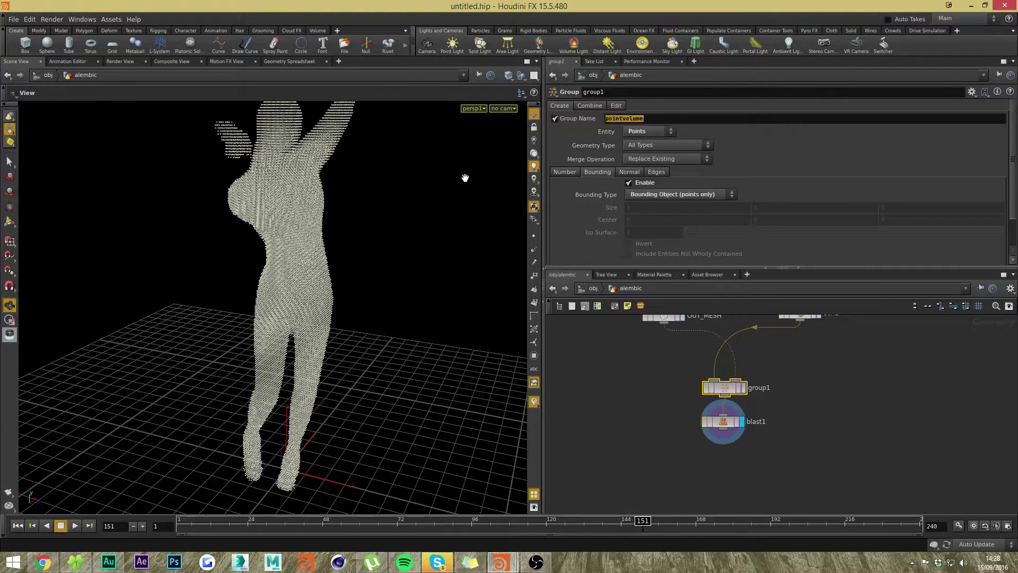
left_click(707, 425)
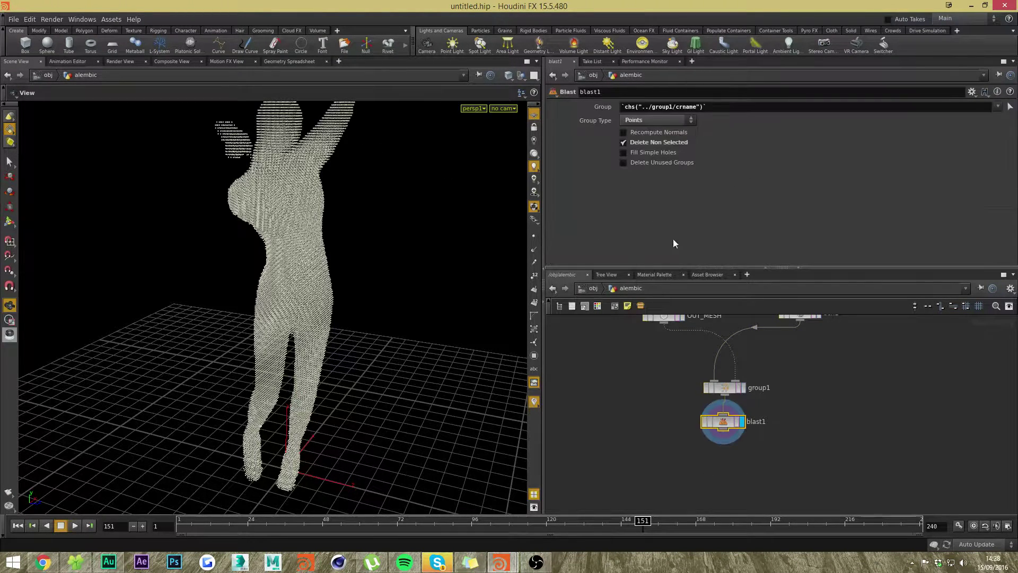
Add a Copy node below blast1, connect blast1 to its second (template) input, and display the Copy node
left_click(835, 473)
middle_click_drag(805, 469, 739, 394)
key("Tab")
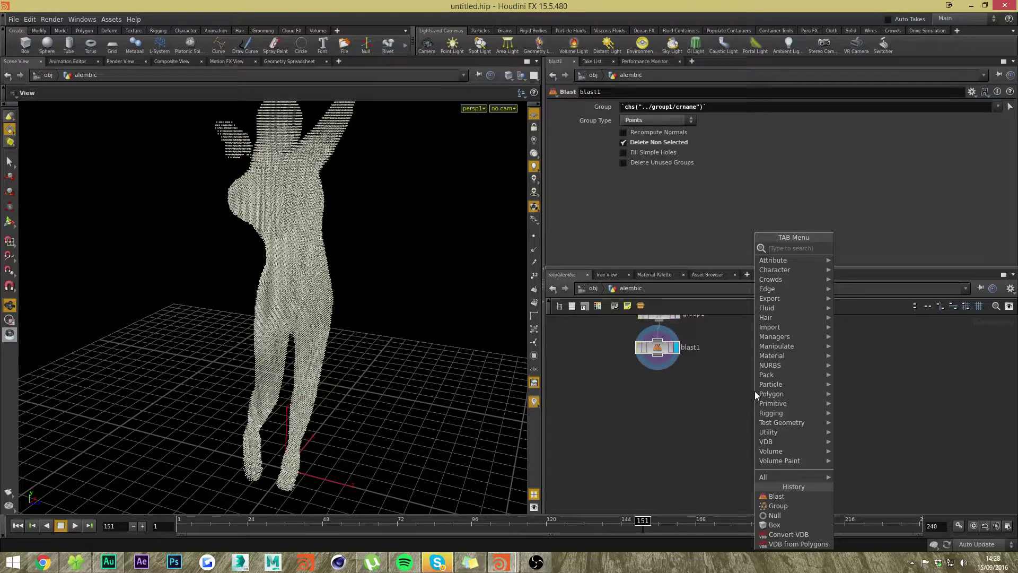
left_click(653, 370)
key("Tab")
key("Escape")
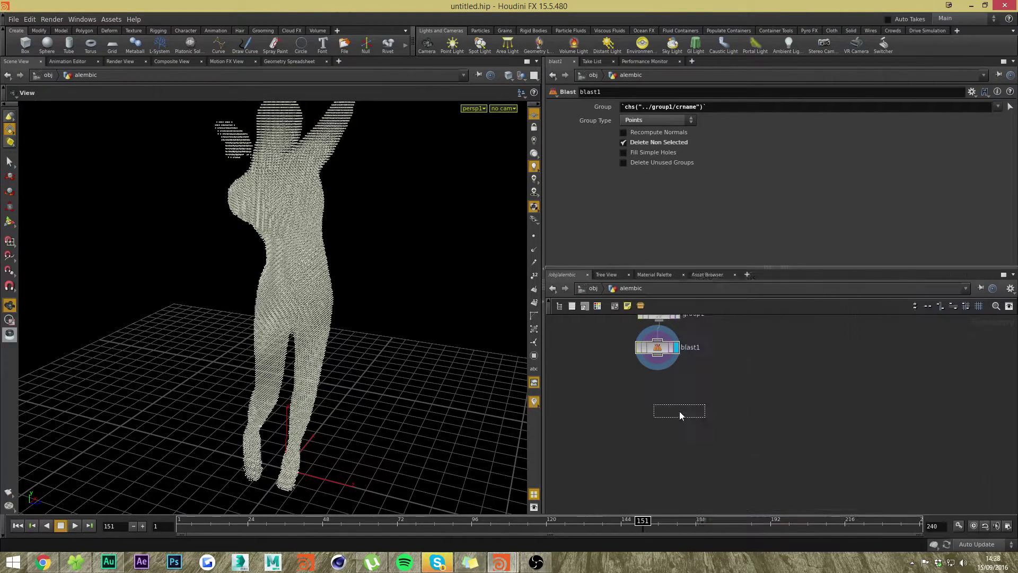
left_click(683, 417)
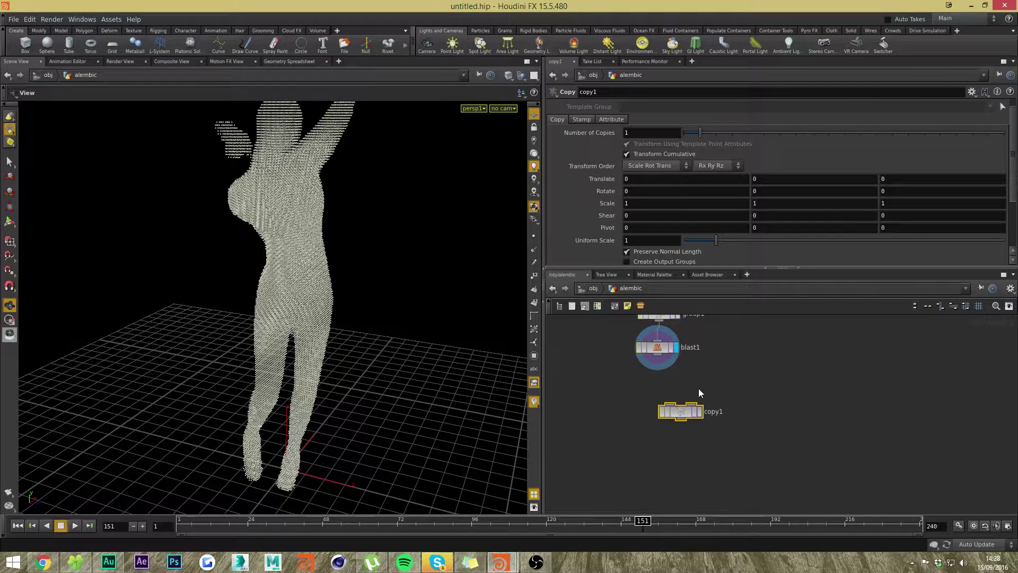
left_click_drag(691, 404, 659, 355)
left_click(700, 411)
left_click_drag(682, 414, 697, 416)
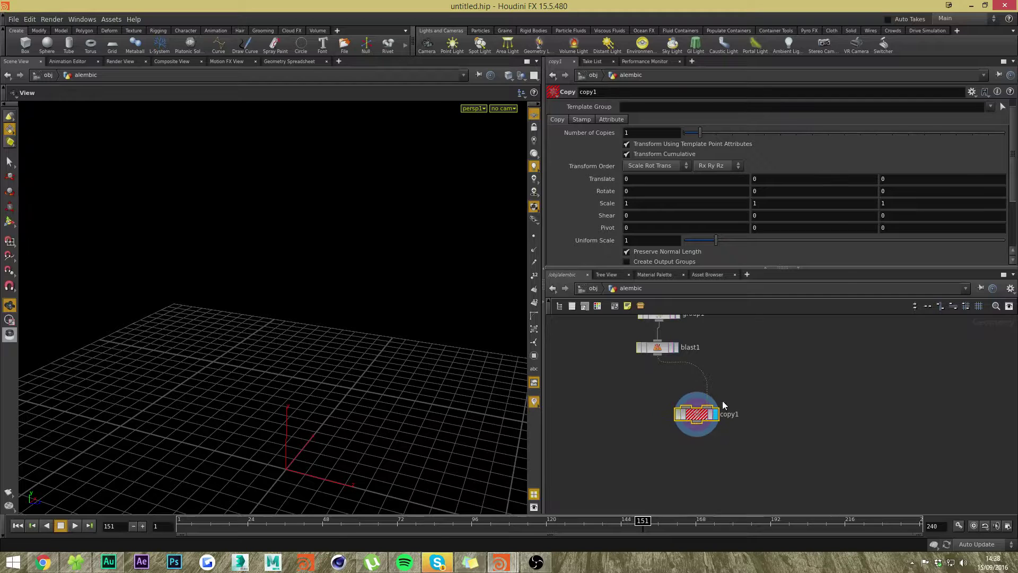
Add a Box node beside copy1 and display it
key("Tab")
type("box")
key("Return")
left_click(782, 373)
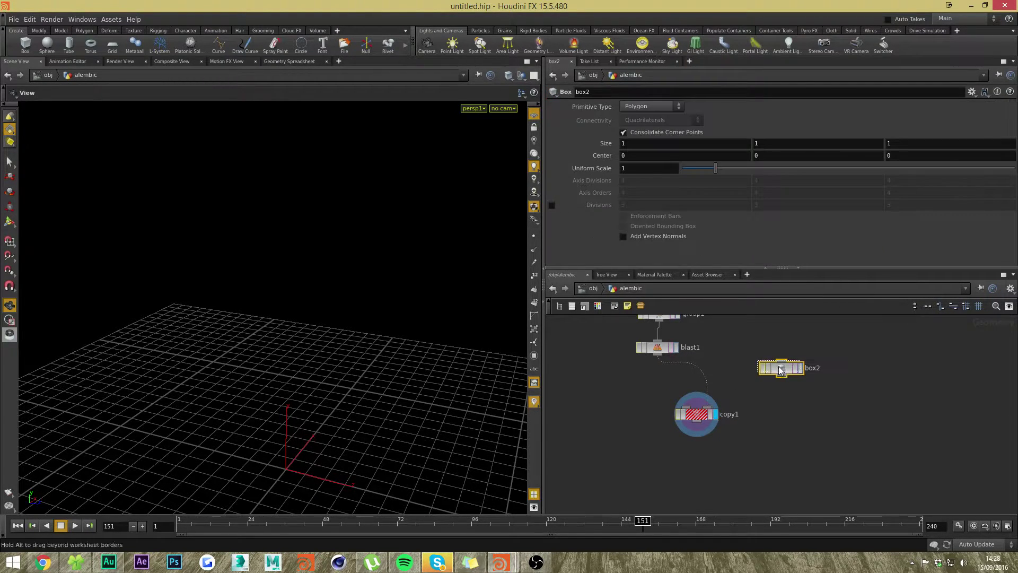
left_click_drag(783, 371, 771, 368)
left_click(789, 365)
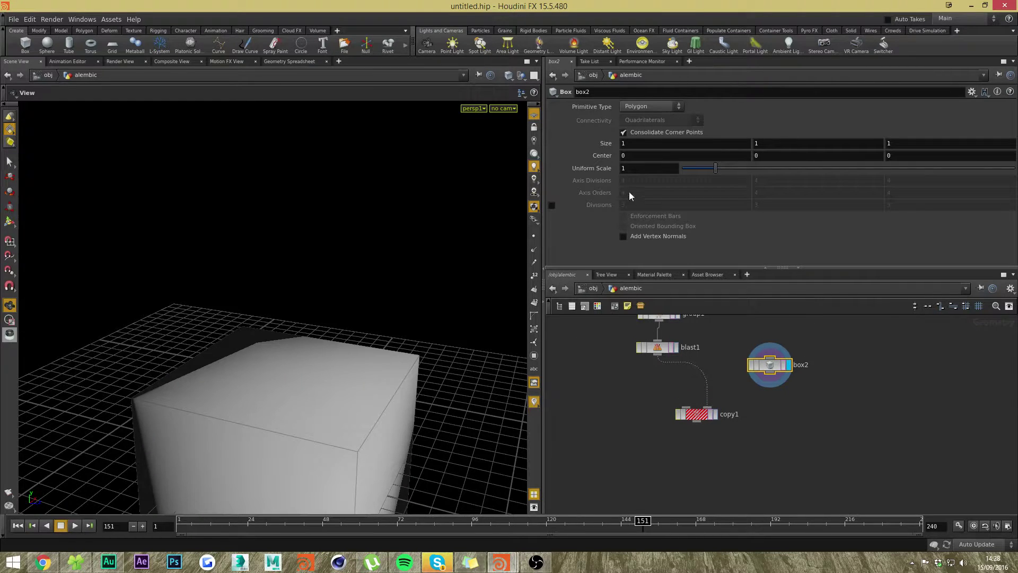
Set box2's Uniform Scale to 0.05 and feed it into the first input of copy1, with copy1 displayed
type("0.")
key("Return")
type("0")
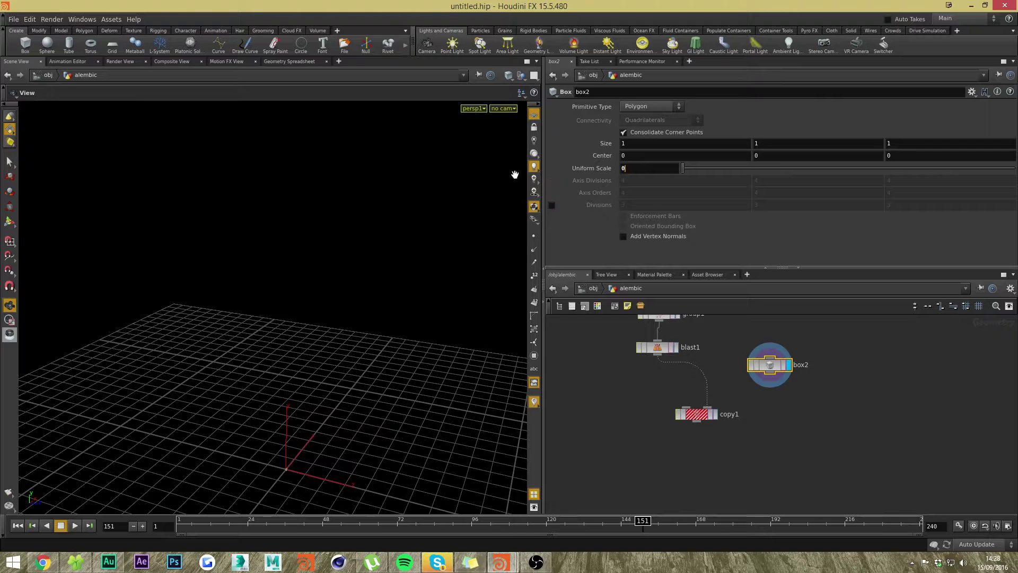
type(".1")
key("Return")
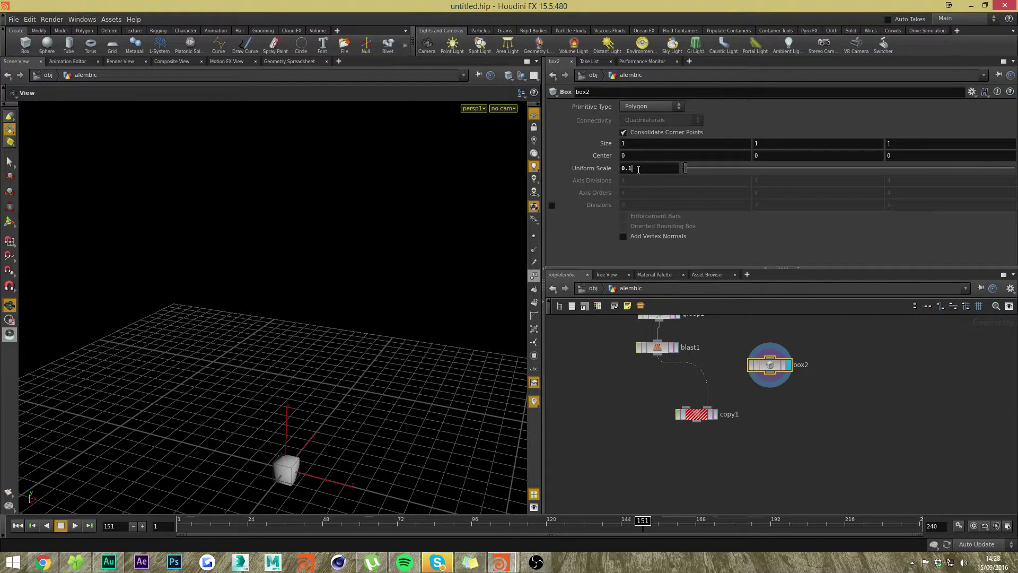
type("05")
key("Return")
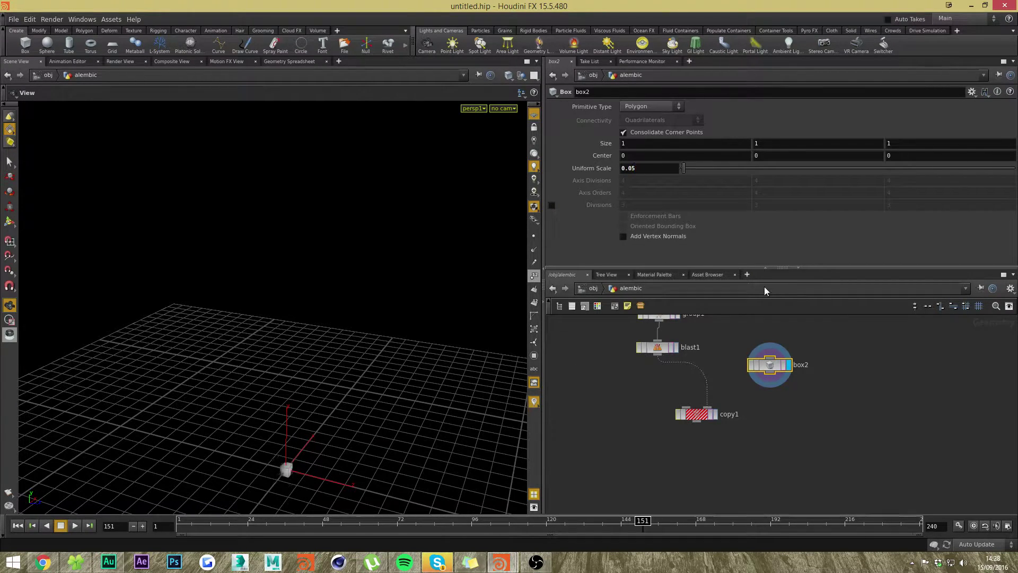
left_click_drag(770, 372, 721, 416)
left_click(715, 414)
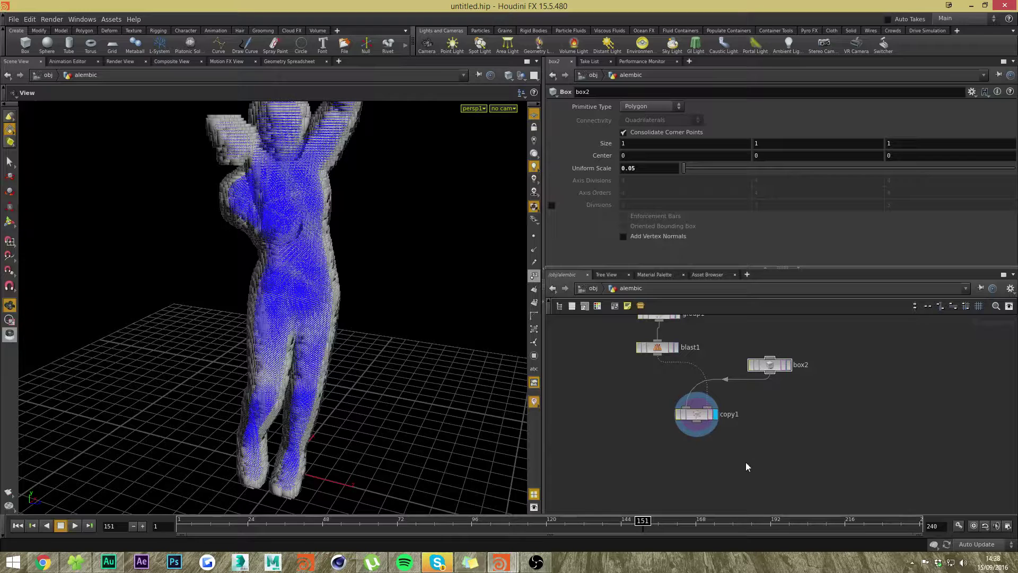
Append a Vertex node after copy1 and set its normal option to Cusp Normal
middle_click_drag(746, 465, 735, 393)
left_click_drag(687, 354, 685, 403)
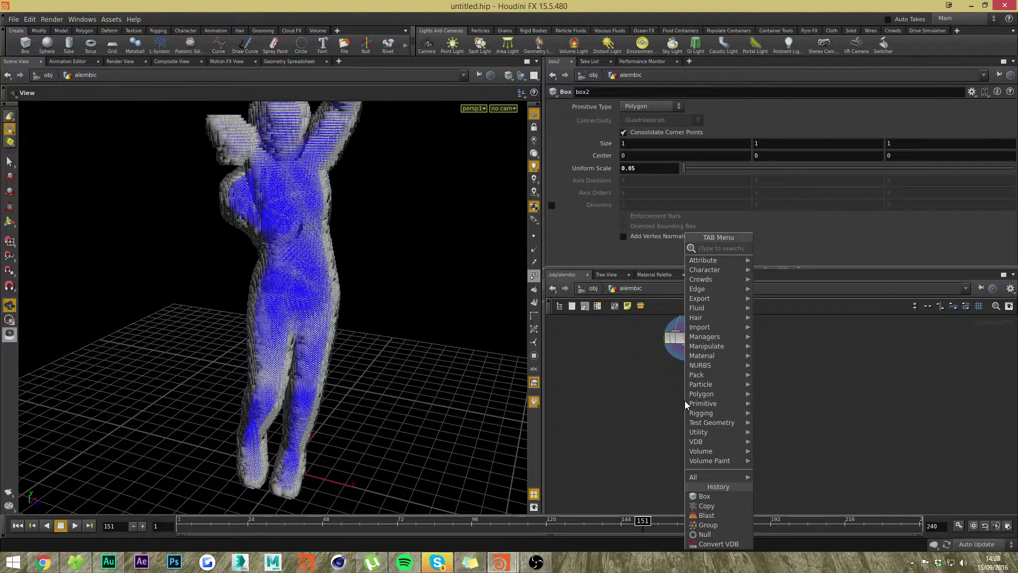
type("vertex")
key("Return")
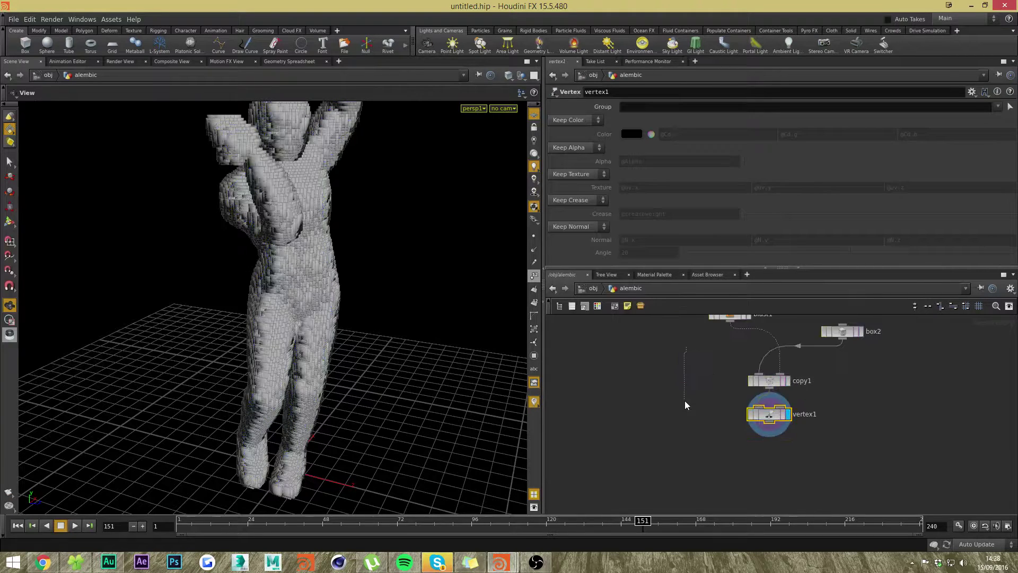
left_click(577, 227)
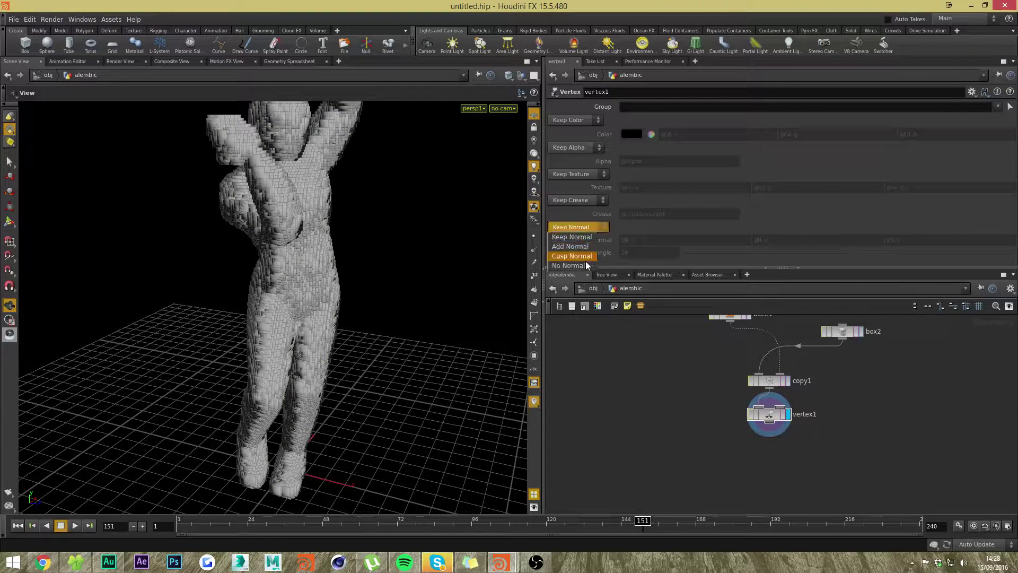
left_click(571, 255)
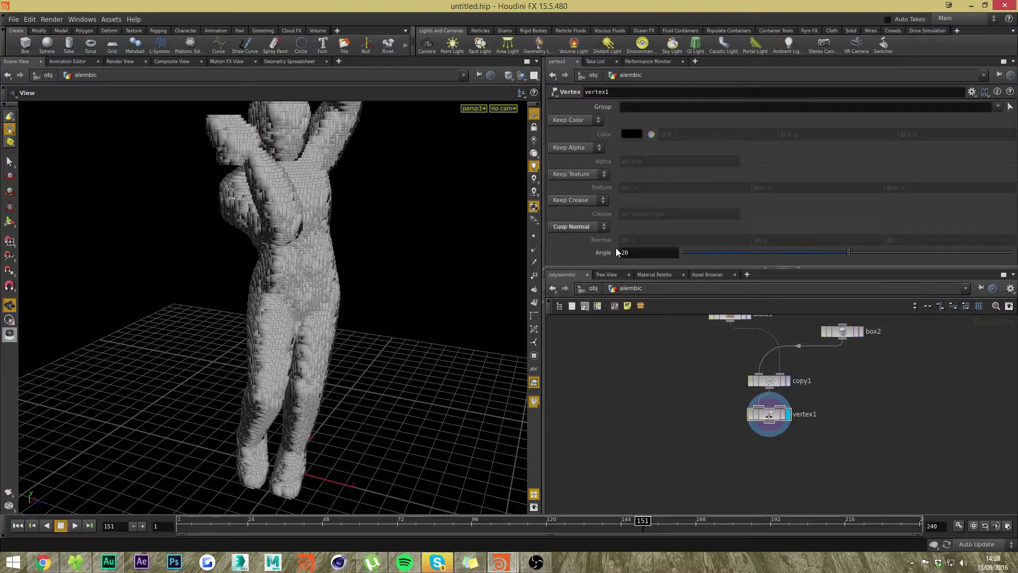
Set the viewport shading to Smooth Wire Shaded and inspect the voxel boxes on the character up close
scroll(346, 302, "up", 5)
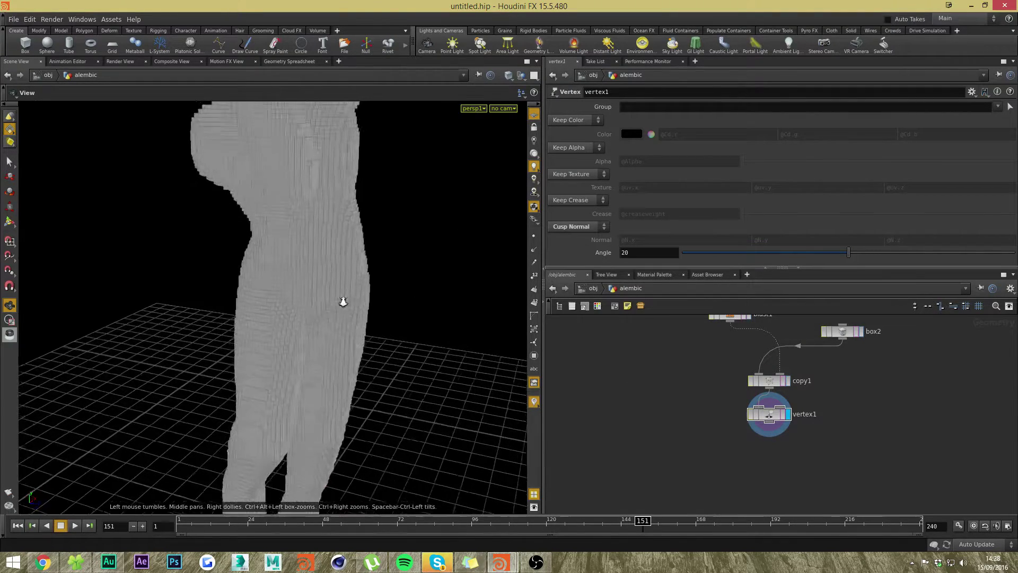
scroll(345, 301, "up", 5)
left_click(508, 75)
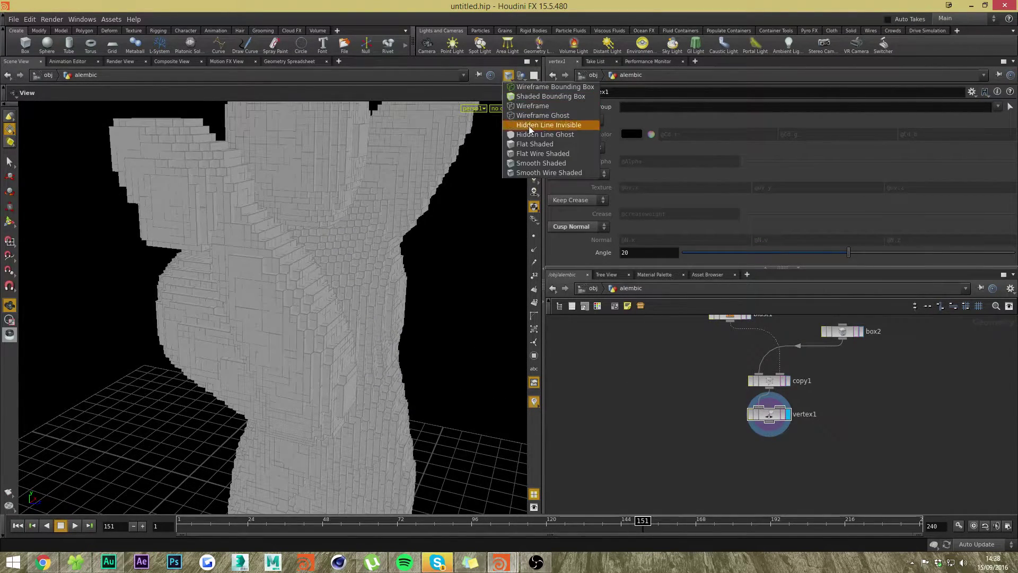
left_click(544, 172)
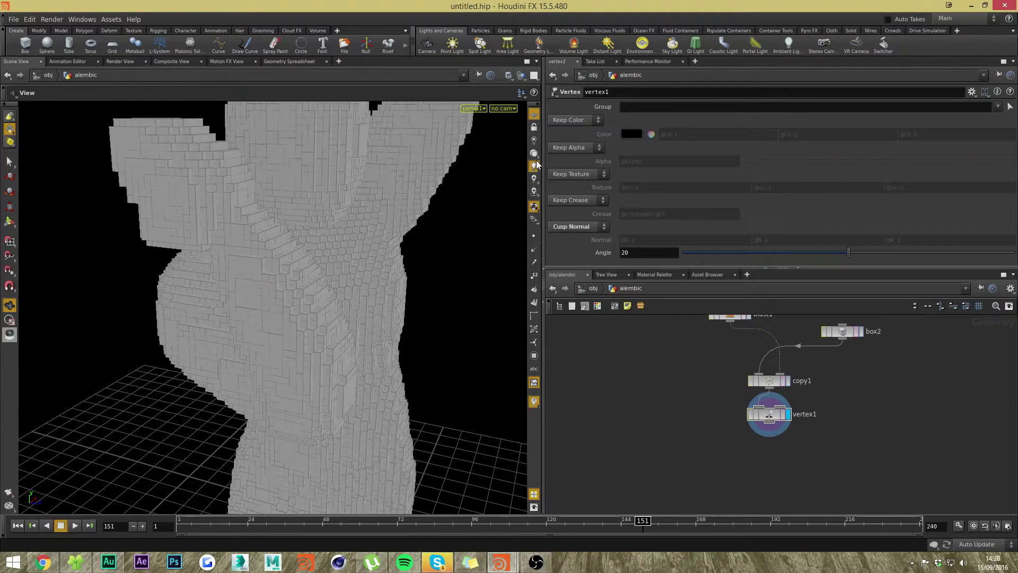
left_click(533, 207)
left_click_drag(250, 234, 364, 284)
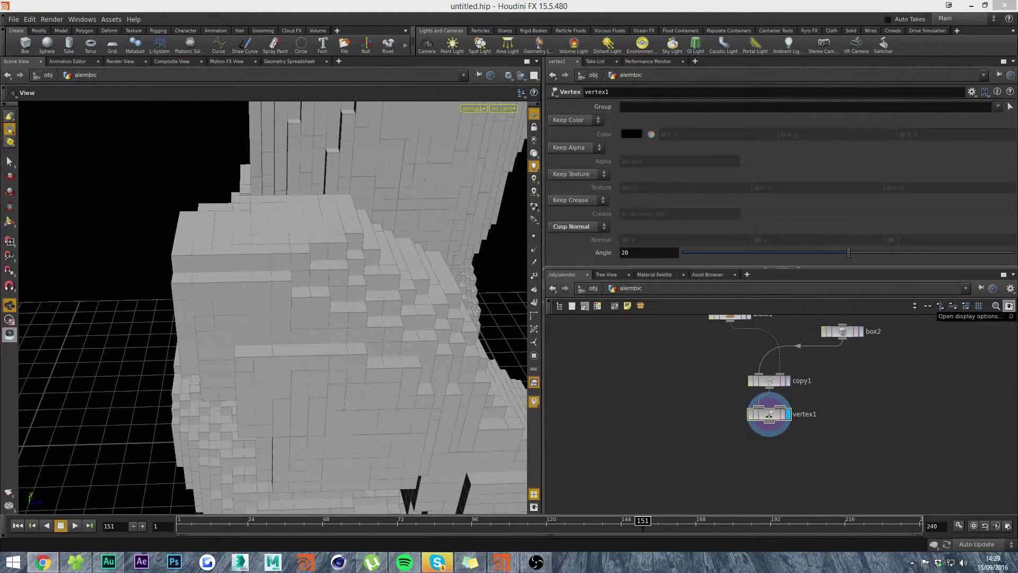
Copy box1's X Divisions parameter, ch("sizex")*100
left_click(843, 331)
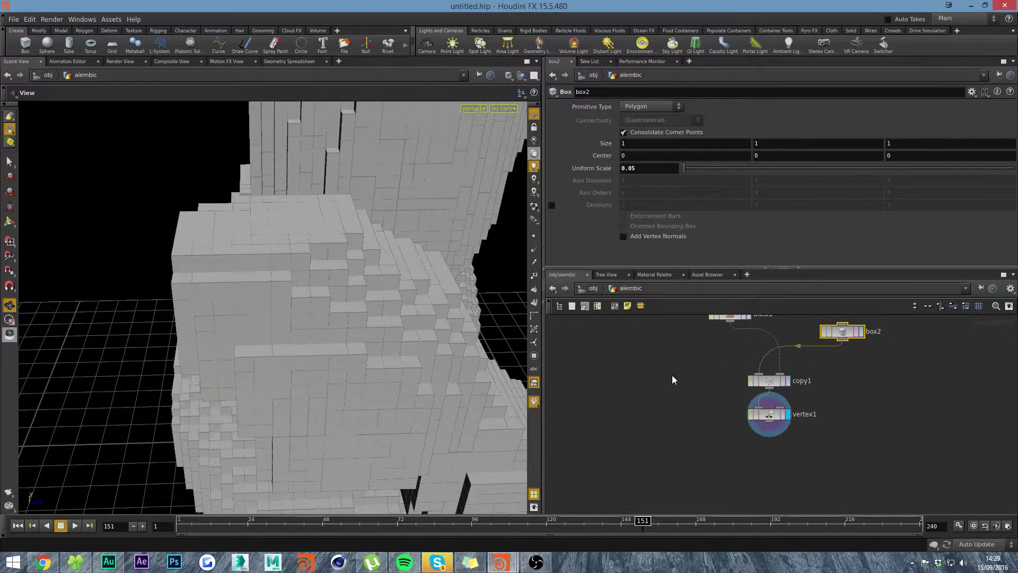
middle_click_drag(703, 371, 618, 489)
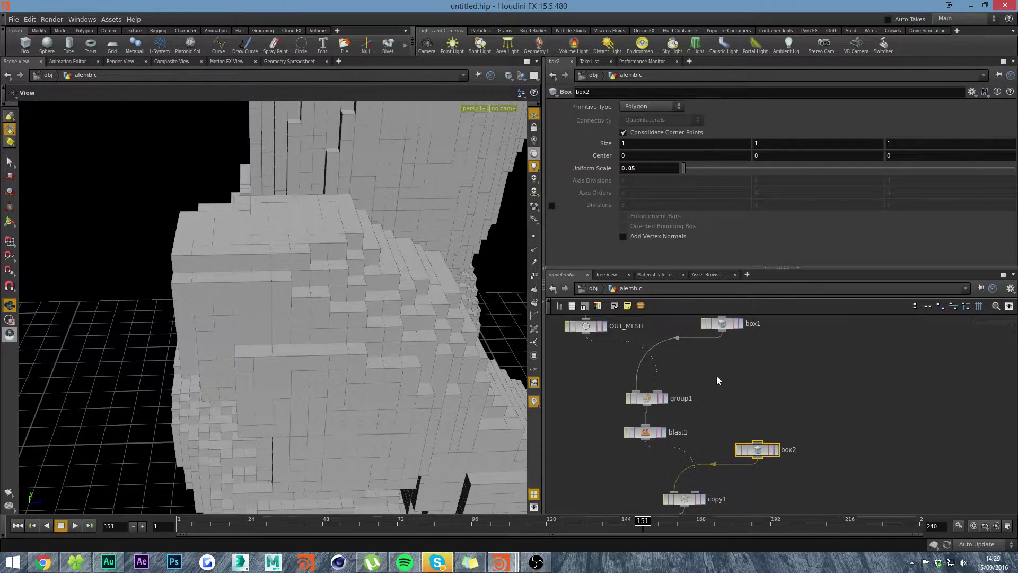
left_click(722, 324)
right_click(663, 208)
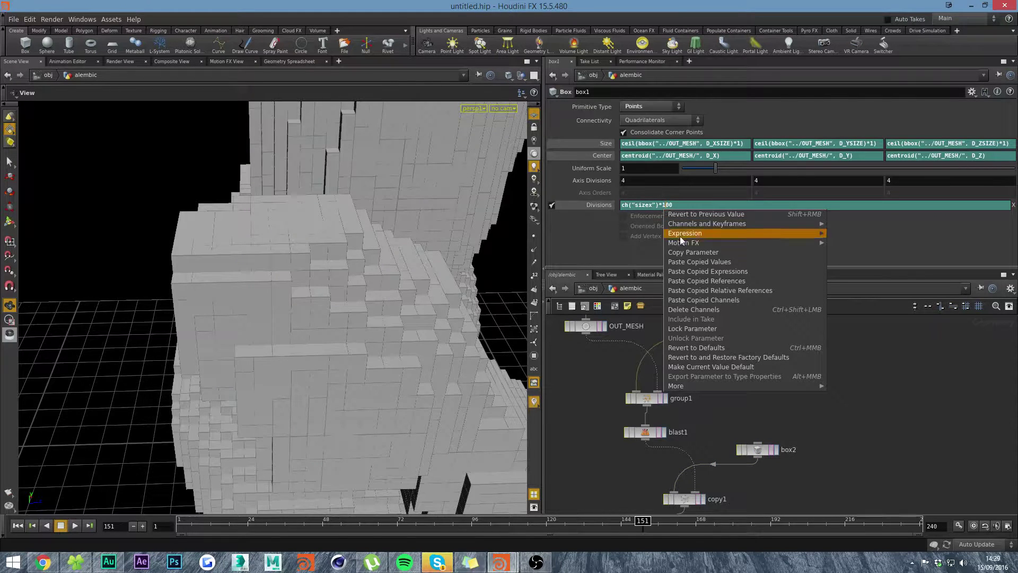
left_click(701, 252)
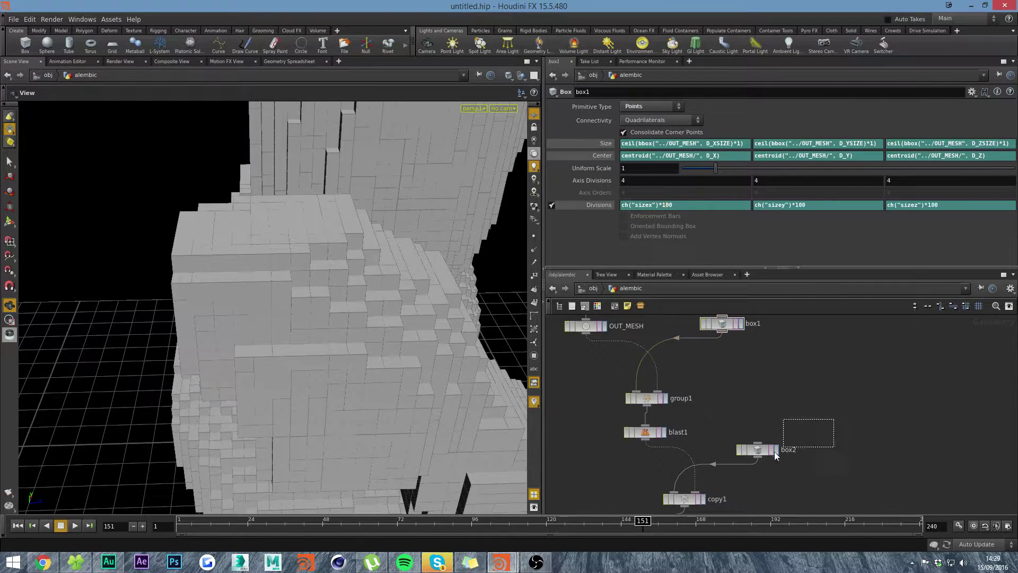
Set box2's Uniform Scale to 0.02 and inspect the gaps between the copied boxes up close
left_click(759, 451)
left_click(665, 168)
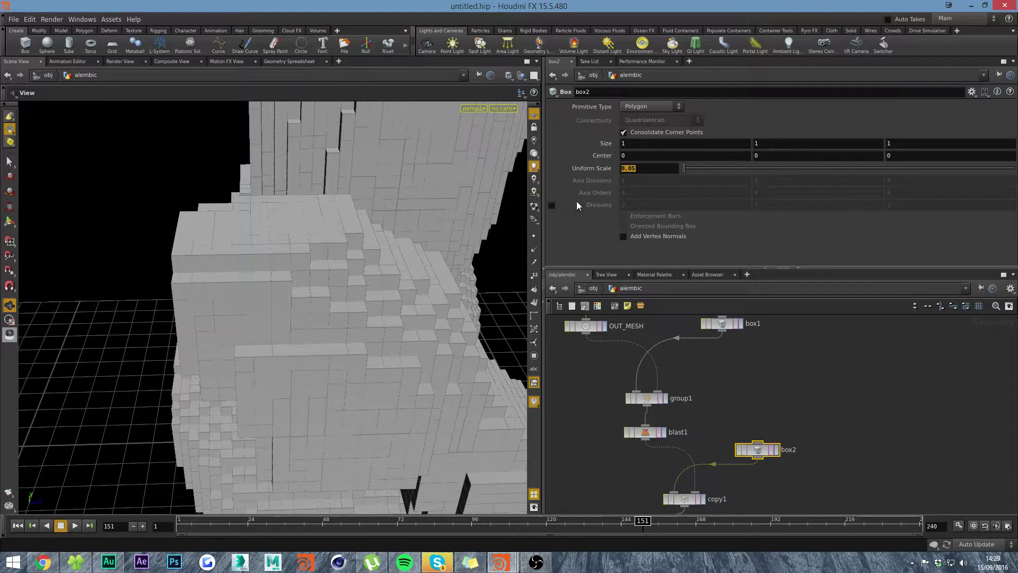
right_click(640, 170)
left_click(769, 361)
left_click_drag(352, 358, 327, 307)
scroll(318, 281, "up", 5)
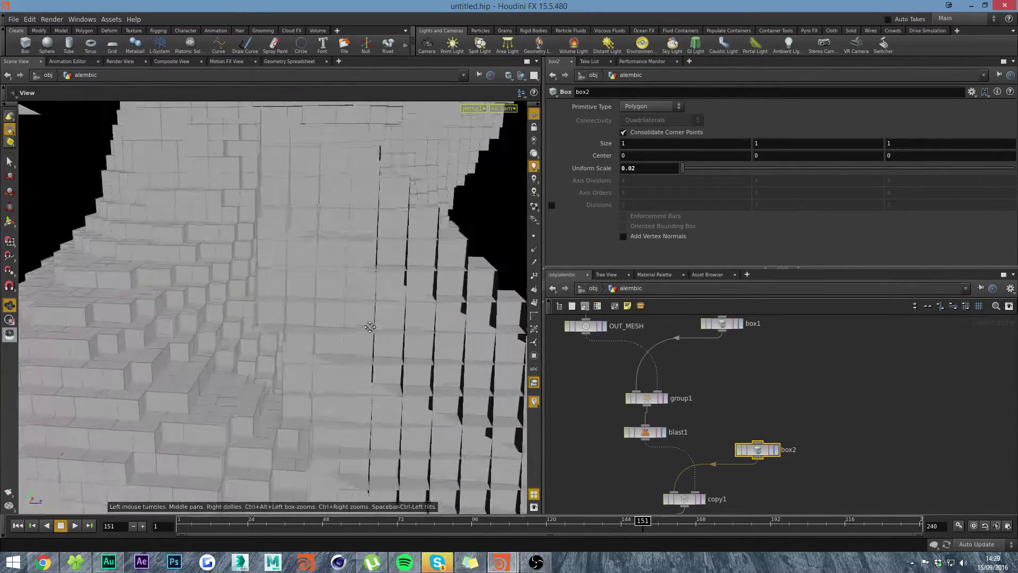
mouse_move(647, 169)
middle_mouse_down()
mouse_move(647, 195)
mouse_move(609, 199)
mouse_move(635, 197)
mouse_move(648, 171)
middle_mouse_up()
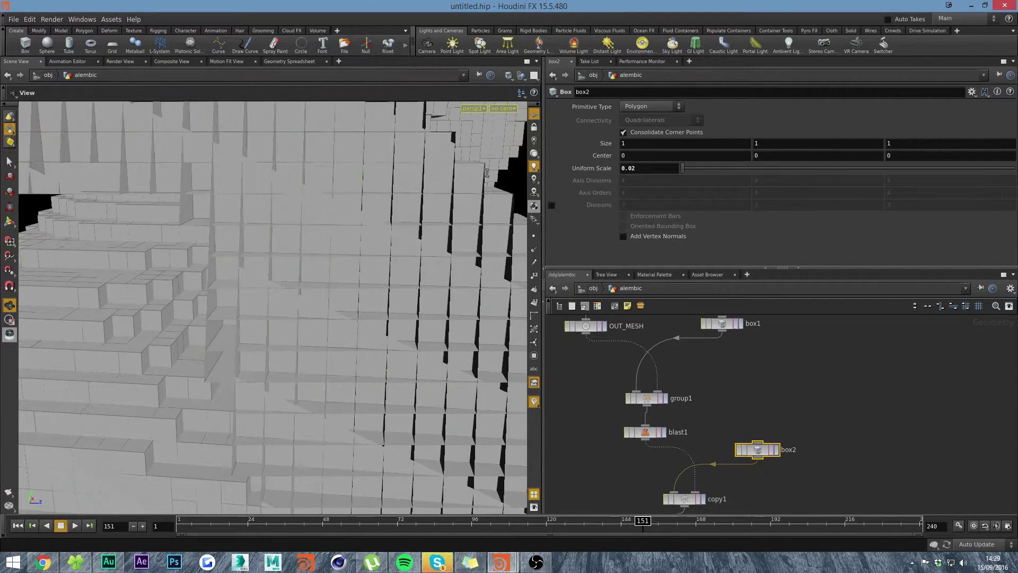
Set box2's Uniform Scale to 0.01 and inspect how the boxes fit together around the character's head, torso and arm
left_click(644, 168)
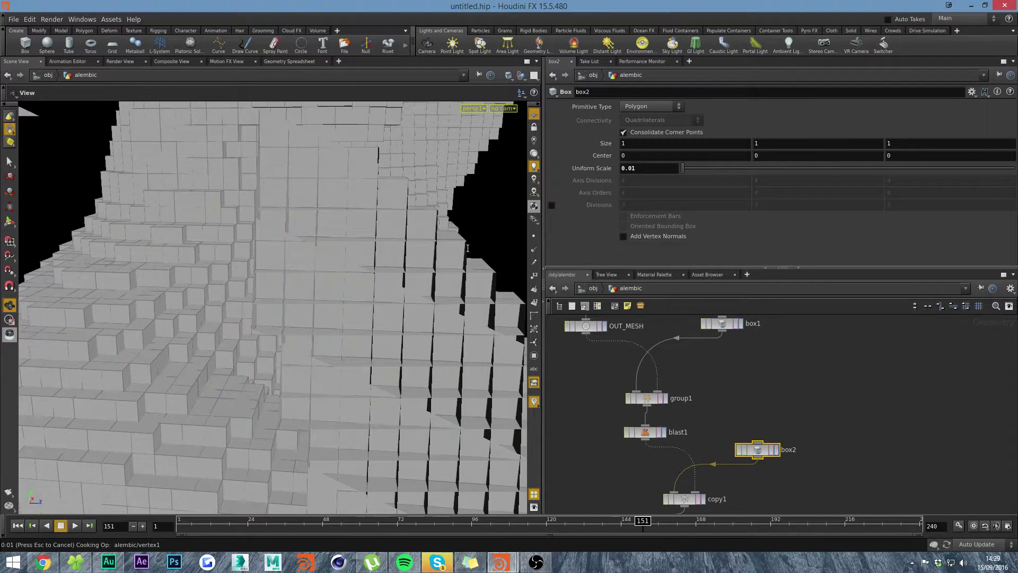
right_click_drag(468, 247, 334, 268)
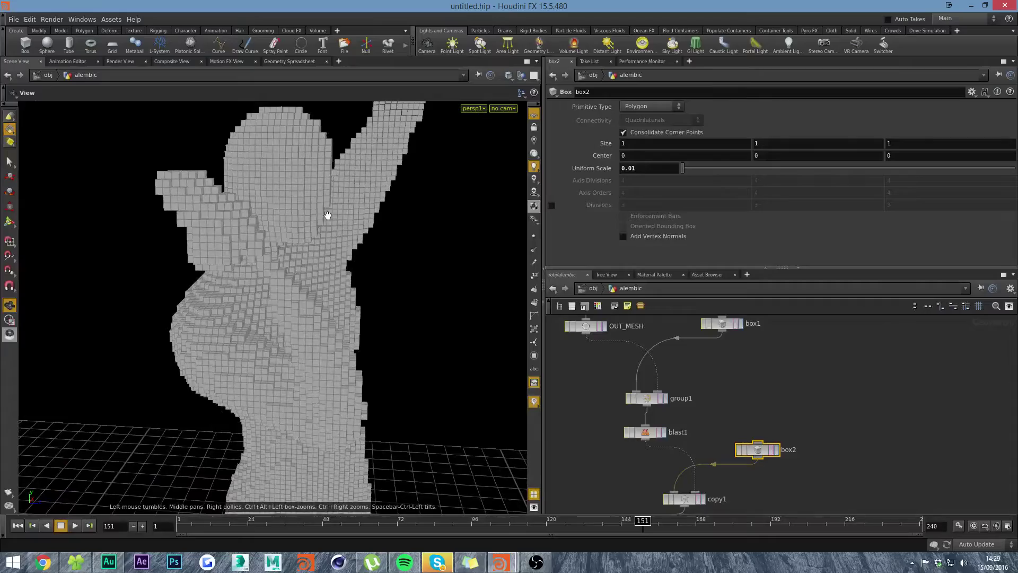
mouse_move(327, 216)
left_mouse_down()
mouse_move(377, 225)
mouse_move(324, 205)
mouse_move(332, 231)
left_mouse_up()
right_click_drag(332, 231, 439, 233)
middle_click_drag(388, 173, 321, 360)
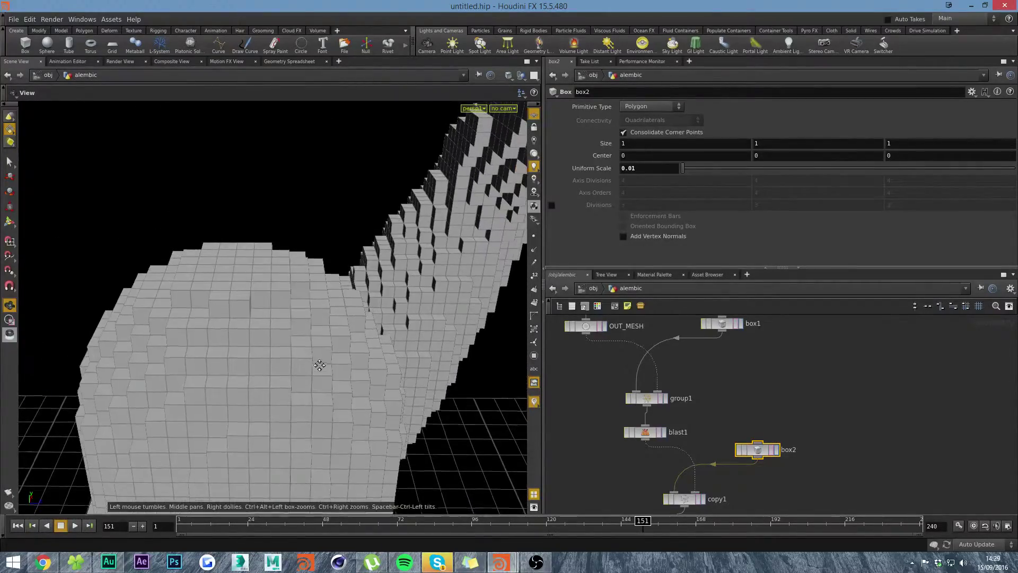
left_click_drag(322, 360, 335, 263)
right_click_drag(336, 262, 300, 188)
left_click_drag(312, 200, 295, 244)
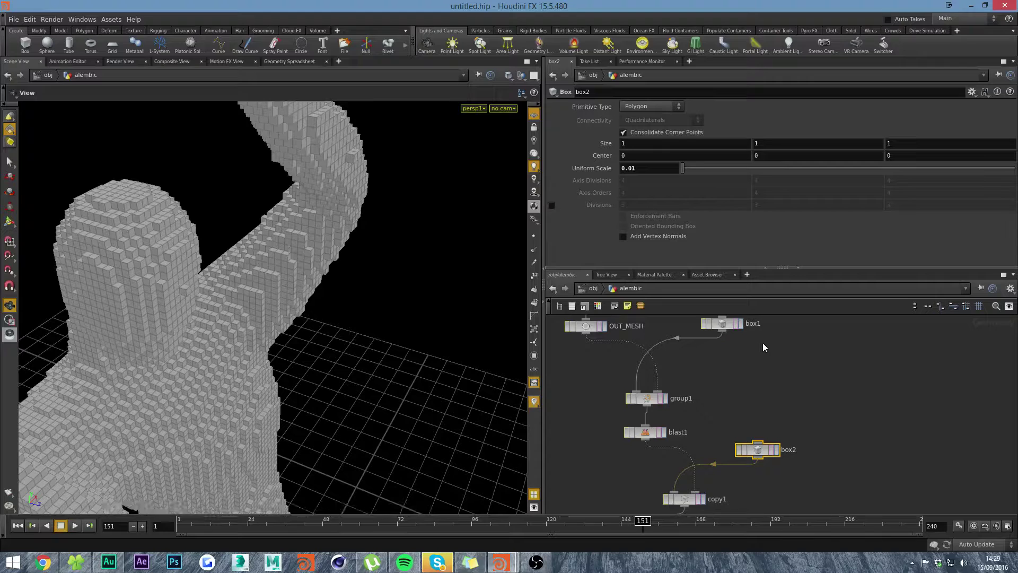
middle_click_drag(765, 346, 766, 320)
left_click(705, 407)
left_click(755, 438)
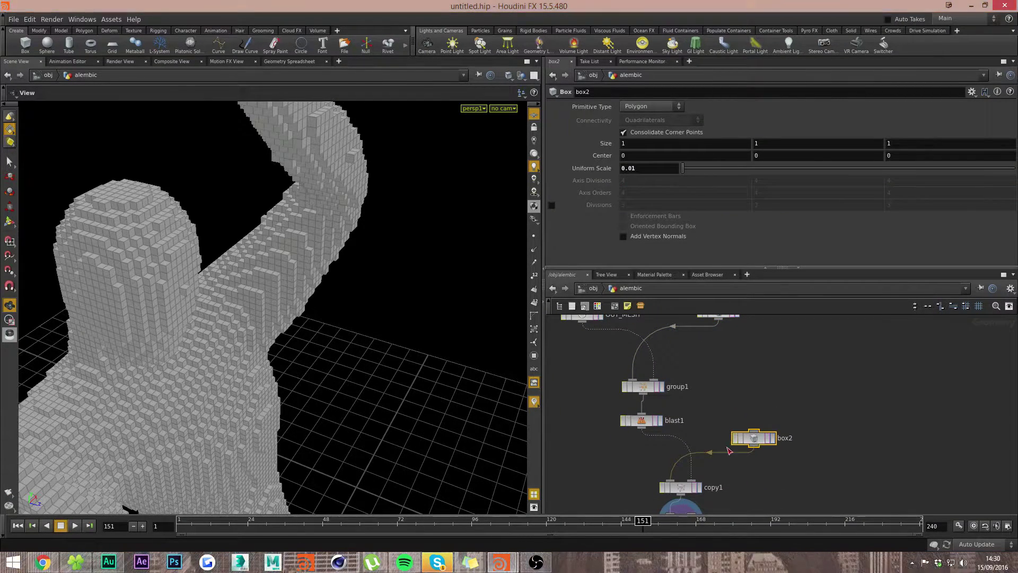
Set box2's Uniform Scale to 0.005 and examine the spacing between the boxes up close
middle_click_drag(259, 376, 449, 151)
left_click_drag(439, 202, 365, 329)
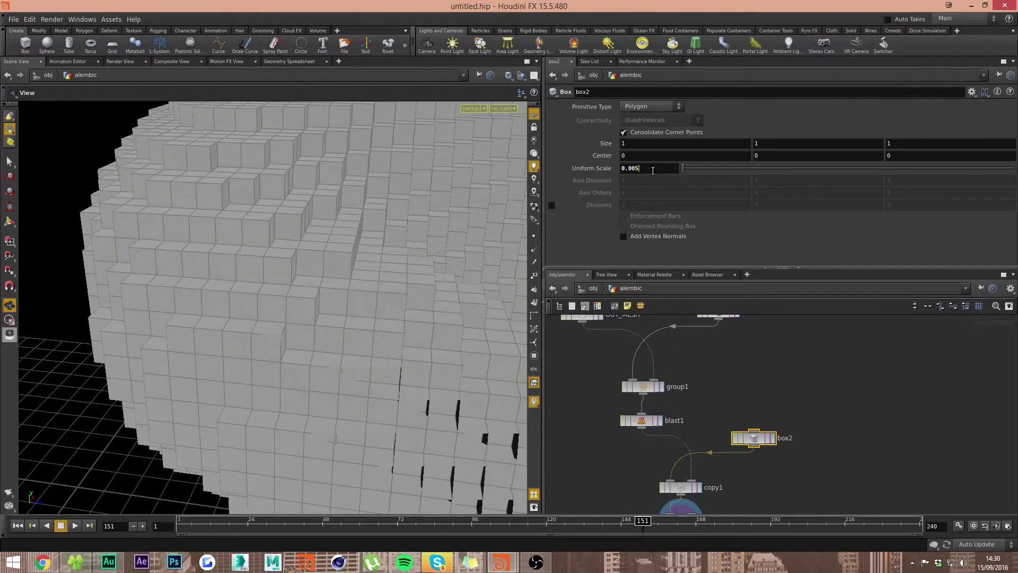
key("Return")
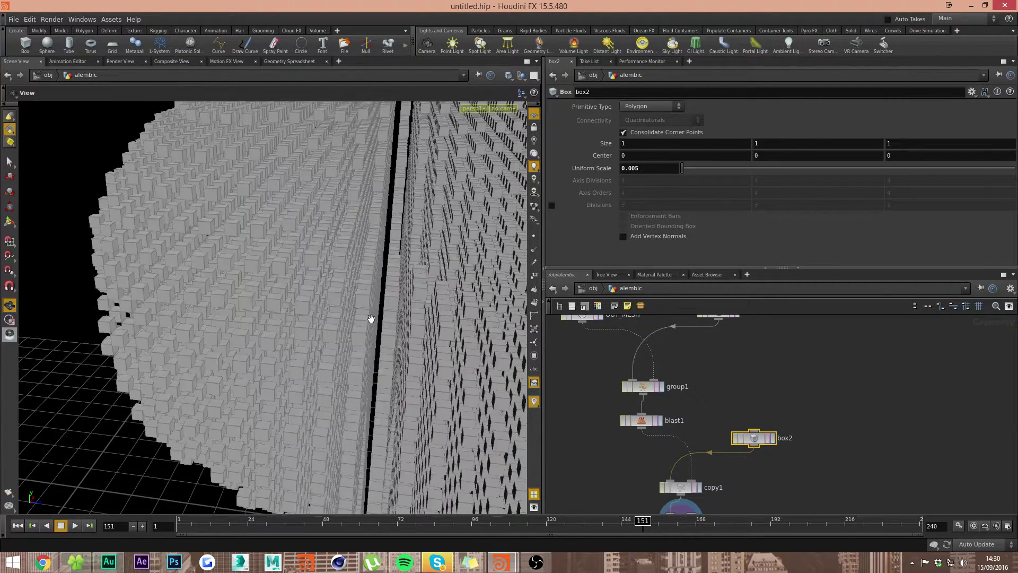
left_click_drag(470, 263, 309, 301)
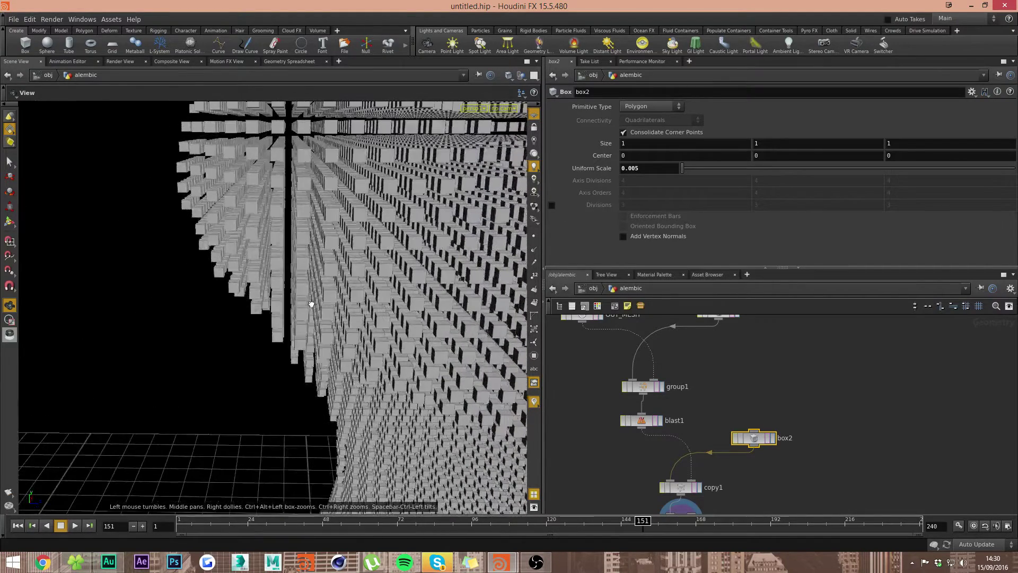
Set box2's Uniform Scale to 0.008
left_click(641, 168)
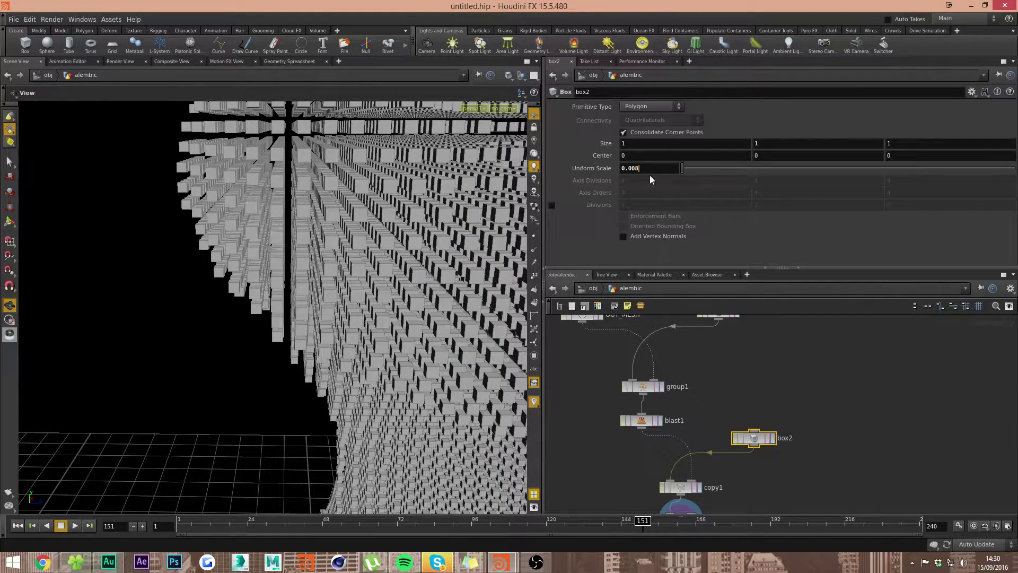
key("BackSpace")
type("8")
key("Return")
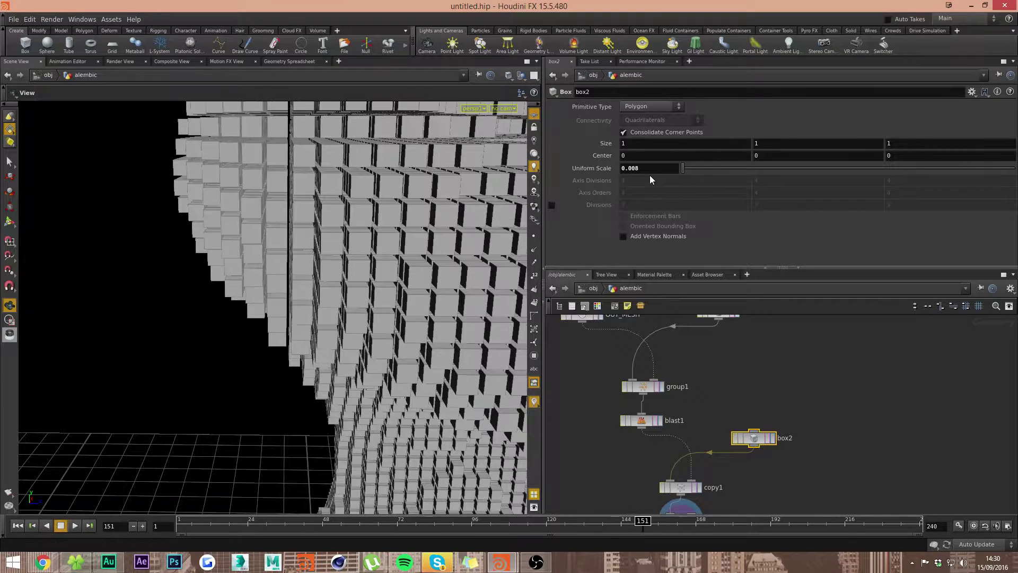
Set box2's Uniform Scale to 0.009 and check the gaps between the boxes
left_click(667, 170)
key("BackSpace")
key("Return")
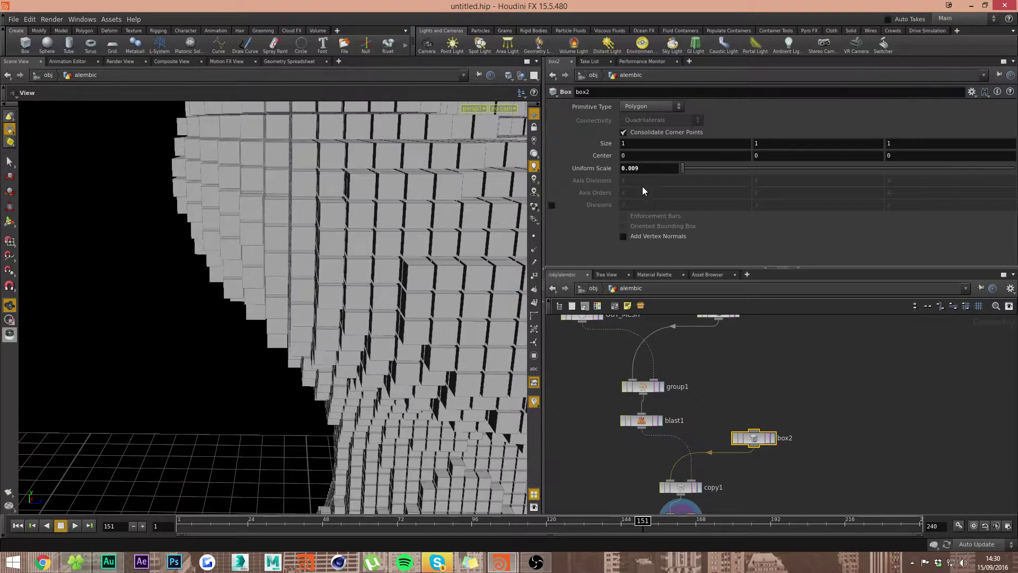
left_click_drag(421, 289, 419, 318)
Set box2's Uniform Scale to 0.0095, refine it to 0.0098, and check the gaps across the whole figure
left_click(651, 171)
type("5")
key("Return")
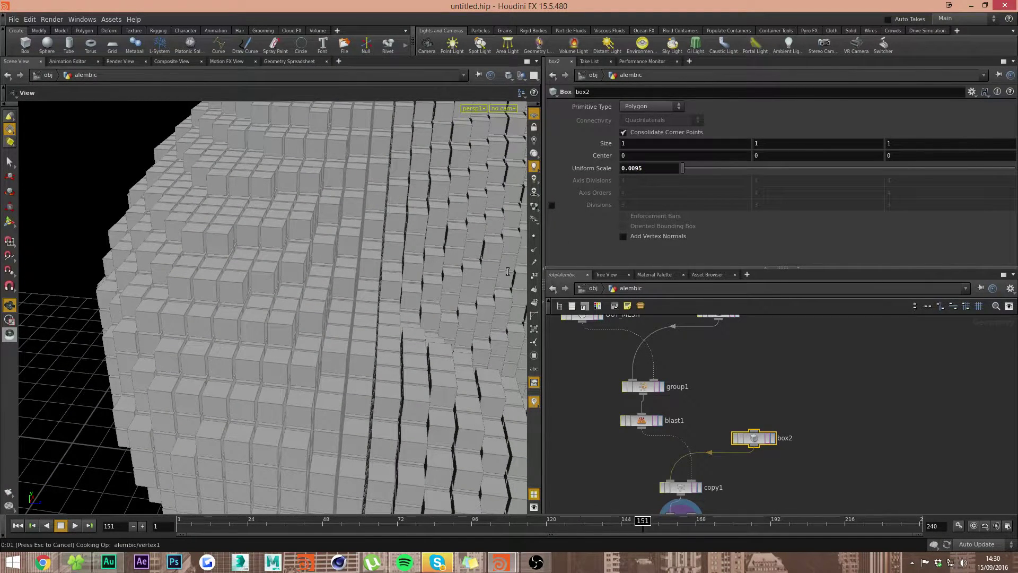
left_click_drag(382, 309, 454, 322)
right_click_drag(387, 340, 391, 311)
left_click_drag(390, 311, 386, 295)
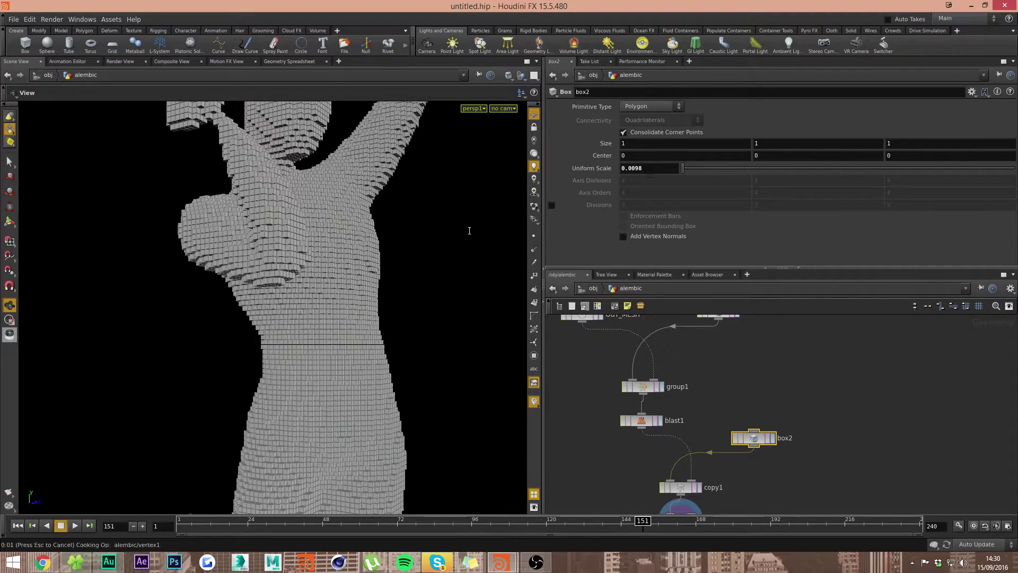
left_click_drag(371, 228, 376, 295)
right_click_drag(376, 295, 467, 323)
Move the vertex1 node slightly further below copy1 and make room beneath it
middle_click_drag(875, 506, 891, 380)
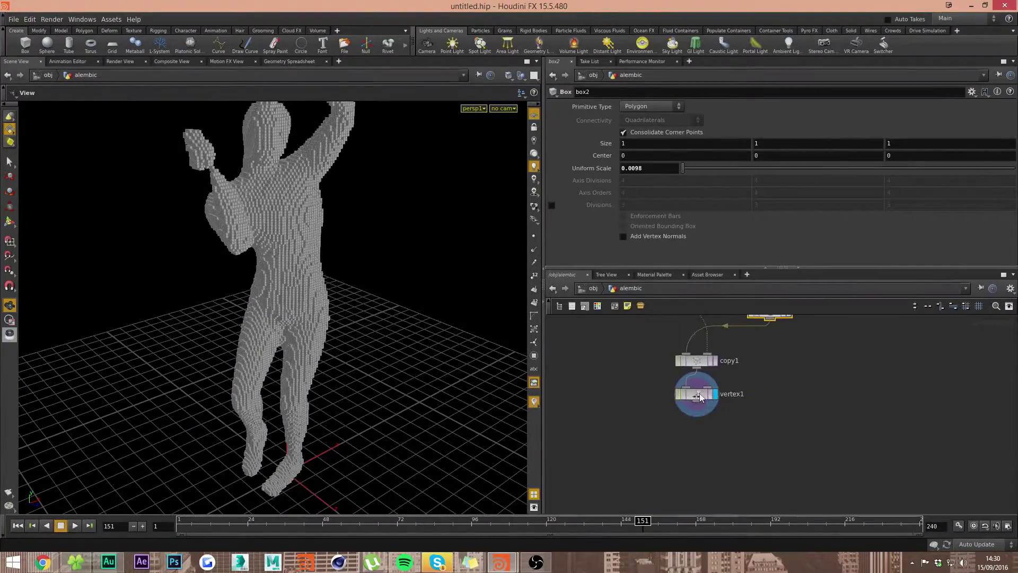
left_click_drag(699, 397, 699, 416)
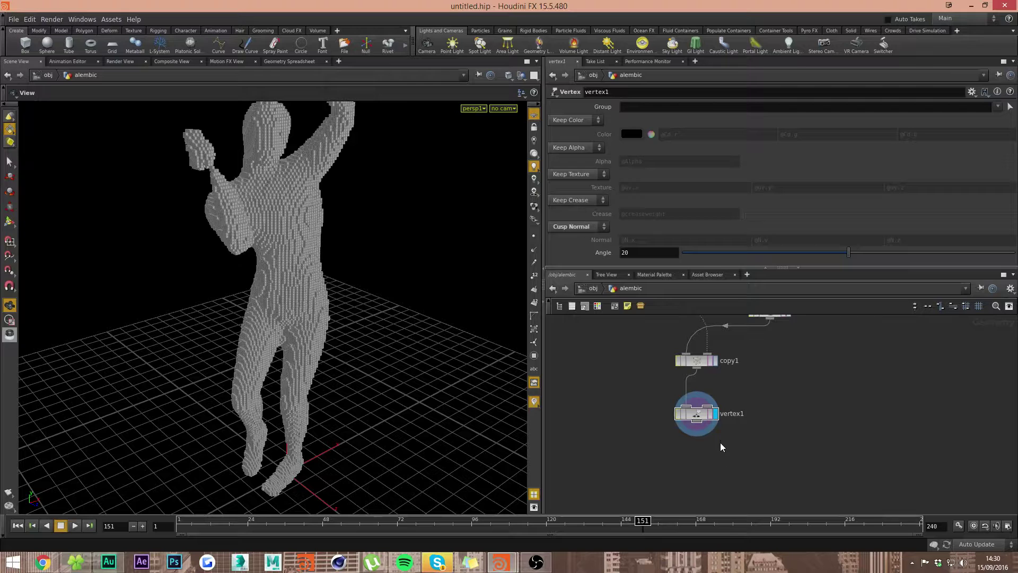
middle_click_drag(721, 448, 719, 423)
left_click_drag(382, 252, 391, 295)
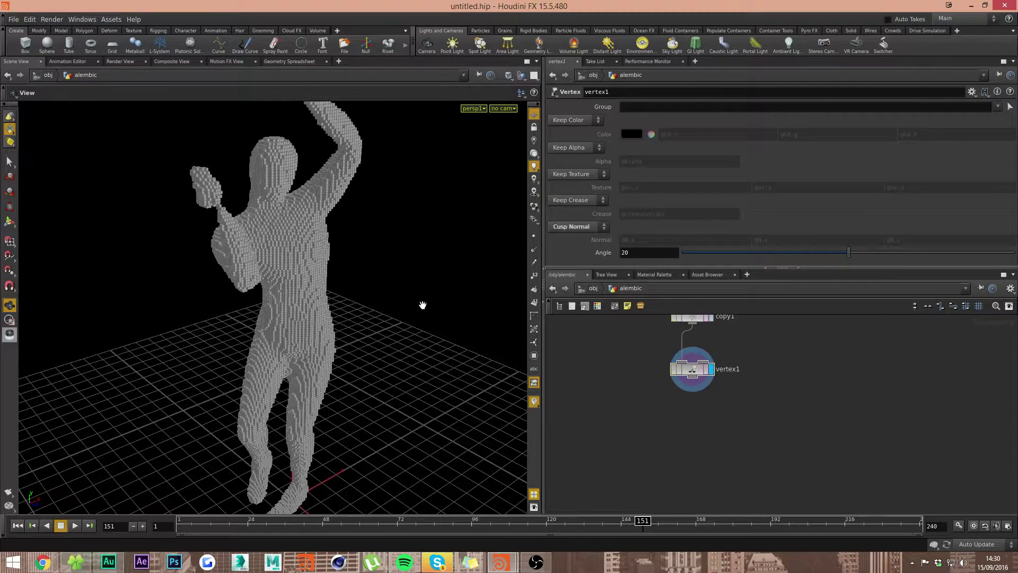
Append an Attribute VOP node below vertex1
key("Tab")
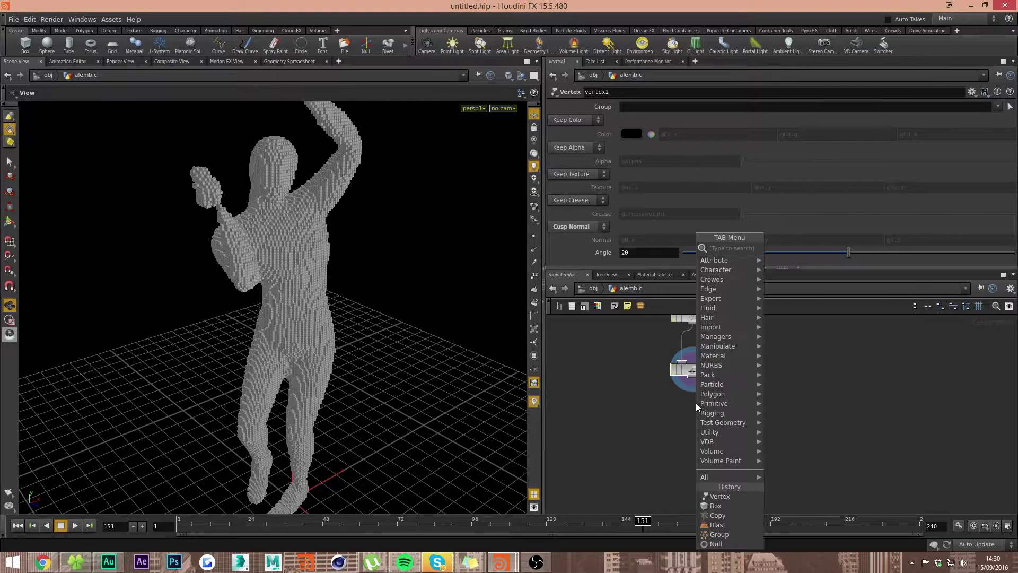
type("attri")
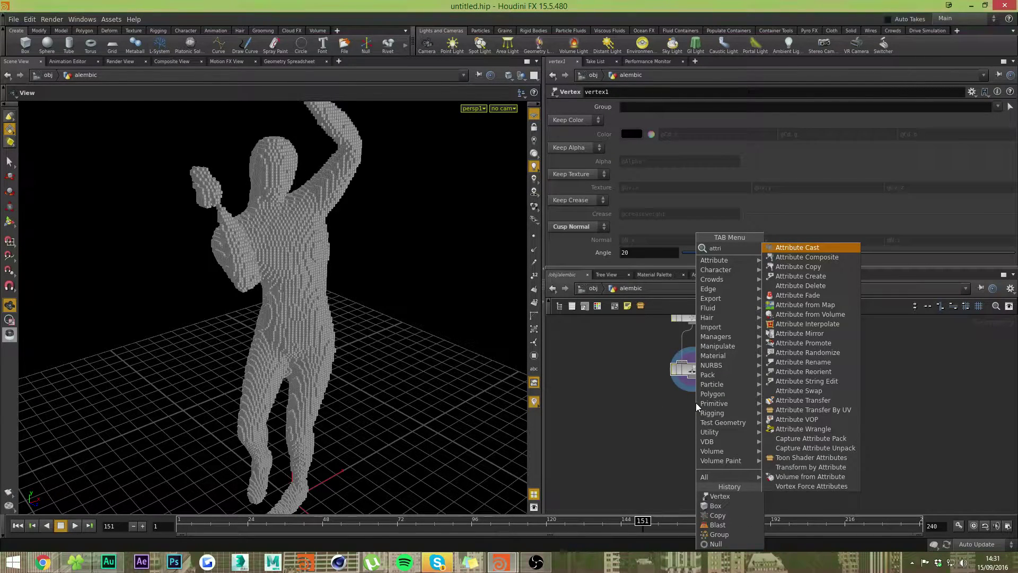
type(" t")
key("BackSpace")
key("Down")
key("Down")
key("Down")
key("Down")
key("Down")
key("Down")
key("Down")
key("Down")
key("Down")
key("Down")
key("Down")
key("Down")
key("Down")
key("Down")
key("Down")
key("Down")
key("Down")
key("Down")
key("Down")
key("Return")
left_click(692, 414)
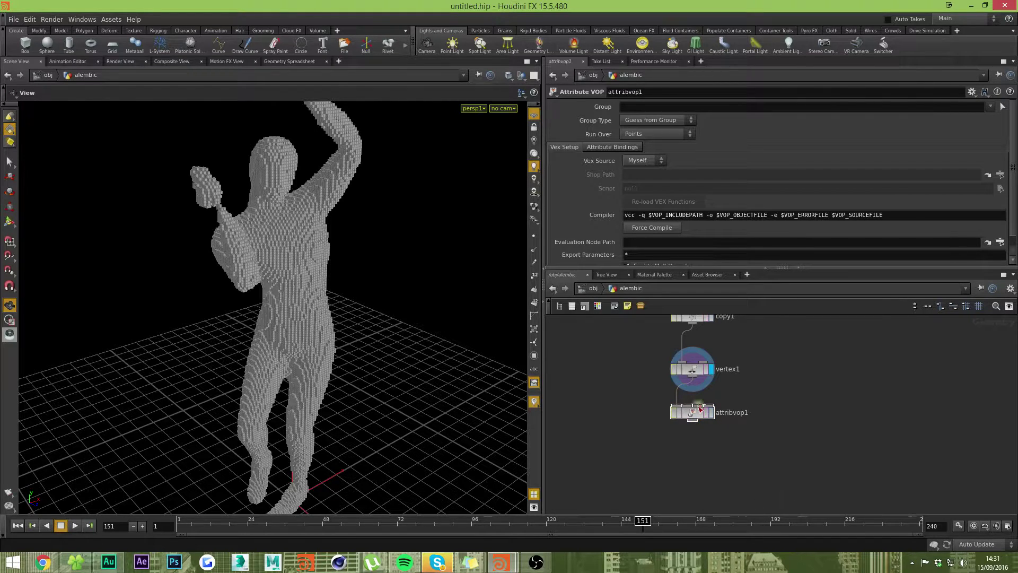
Display the Attribute VOP node's output and rename the node to color
left_click(712, 414)
double_click(737, 413)
type("color")
key("Return")
Append a Null node below color and name it RENDER
key("Tab")
type("null")
key("Return")
left_click(696, 444)
double_click(723, 445)
type("R")
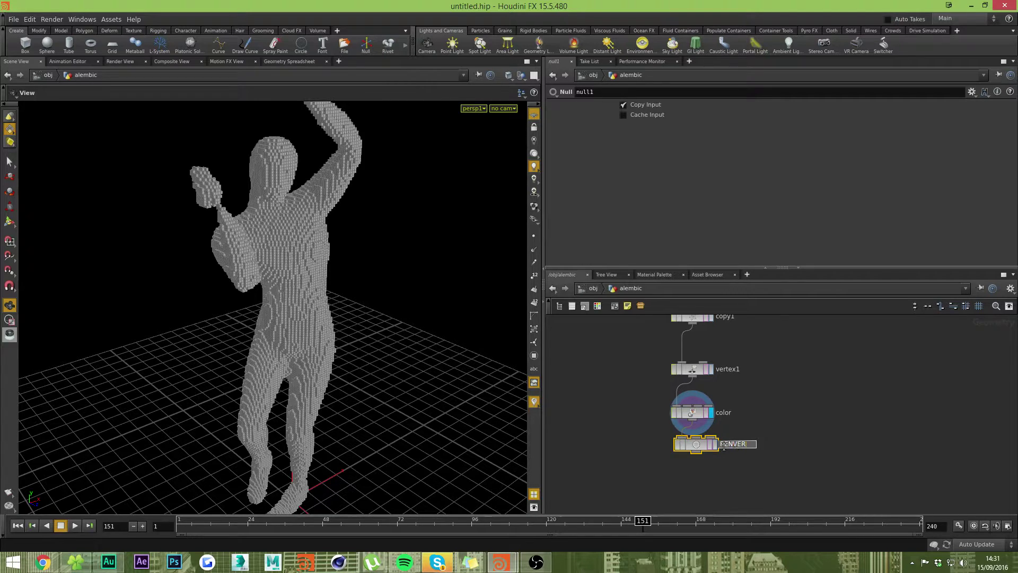
type("ENDDEER")
key("Return")
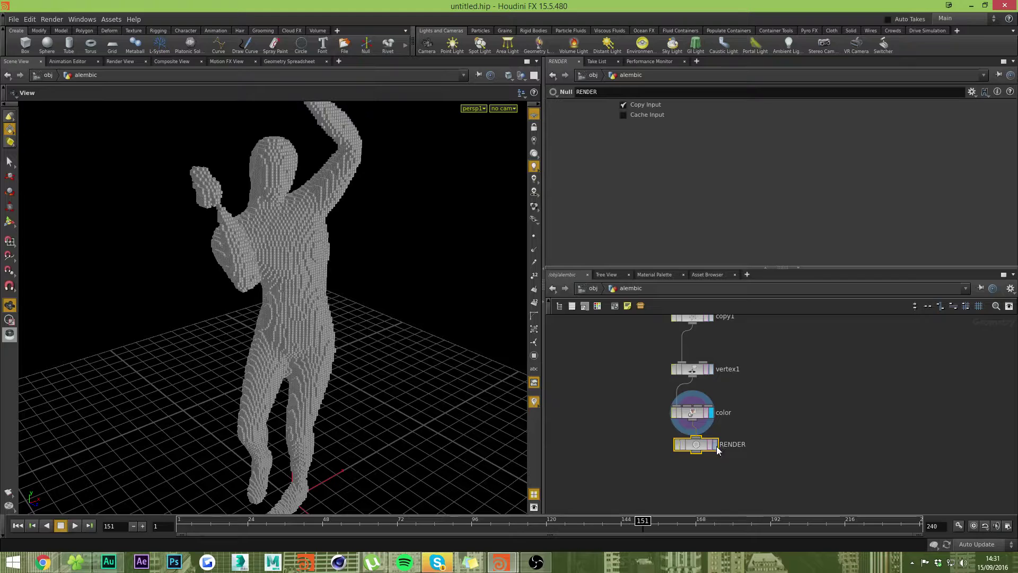
Display the RENDER null, align it under color, and open the VOP network inside the color node
left_click(715, 445)
left_click_drag(688, 445, 684, 451)
key("c")
left_click(550, 508)
key("c")
double_click(692, 413)
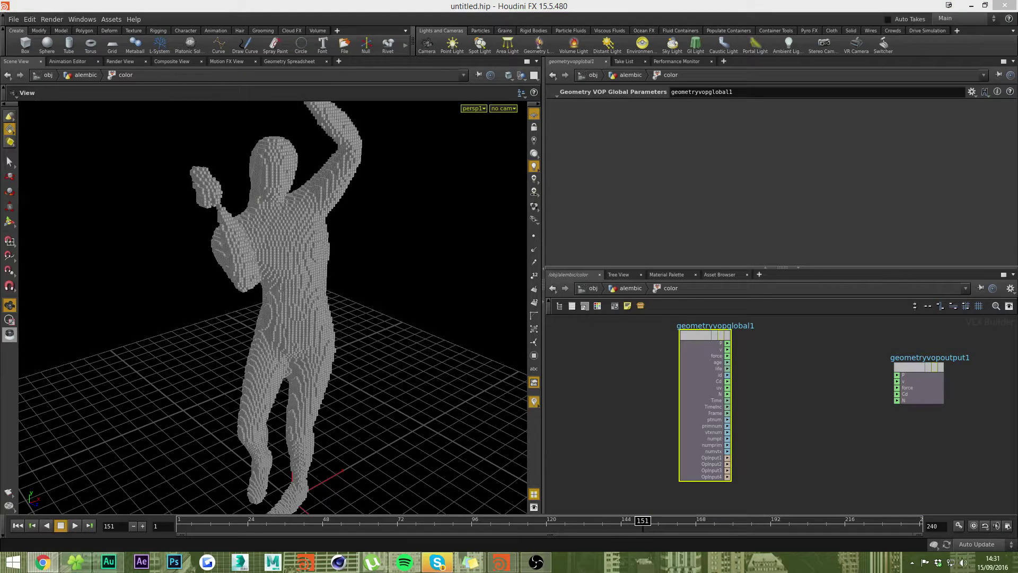
Add a Turbulent Noise node beside the global parameters and connect P to its pos input
middle_click_drag(796, 377, 700, 370)
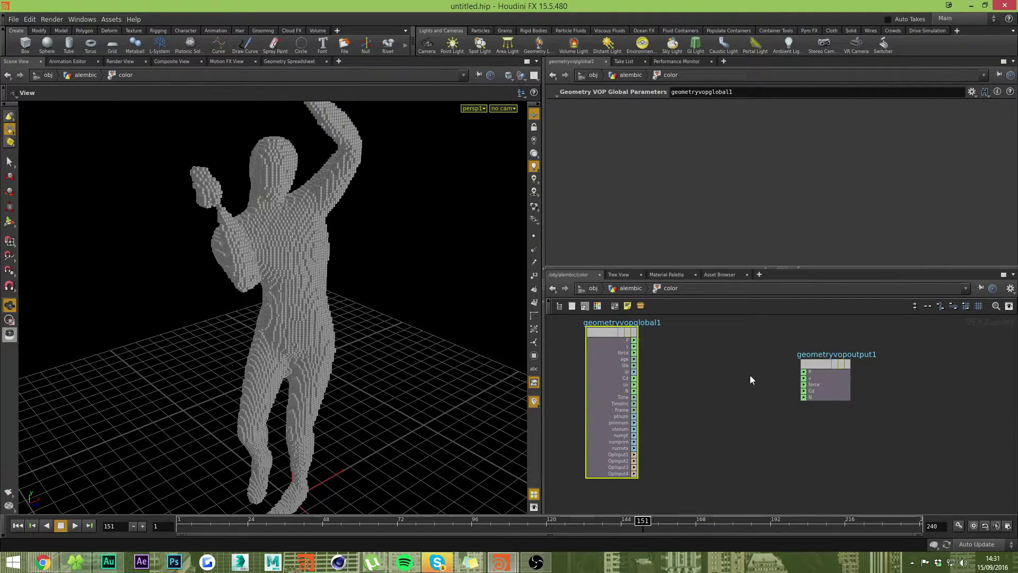
key("Tab")
type("tur")
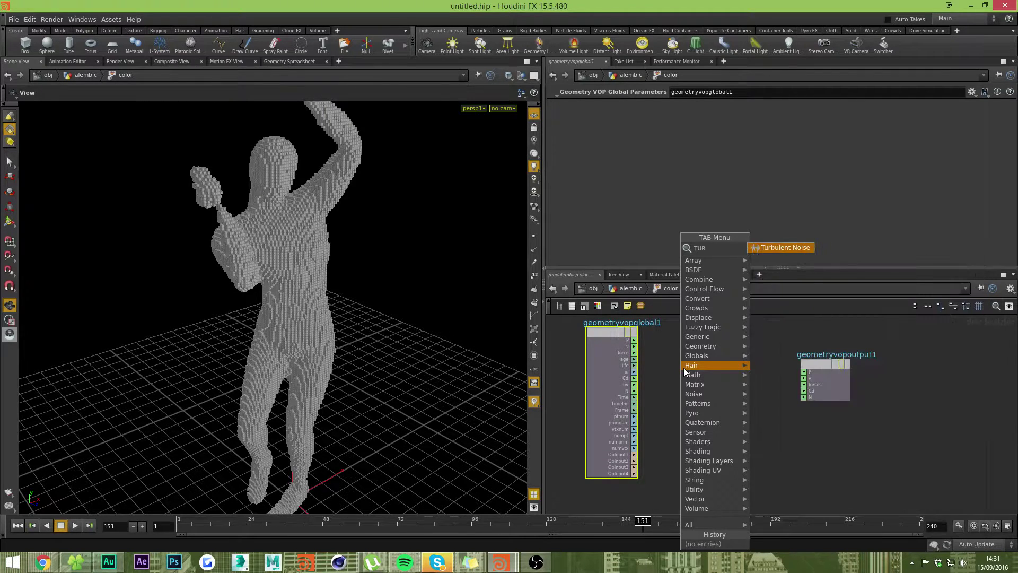
key("Return")
left_click(683, 368)
left_click_drag(614, 333, 590, 333)
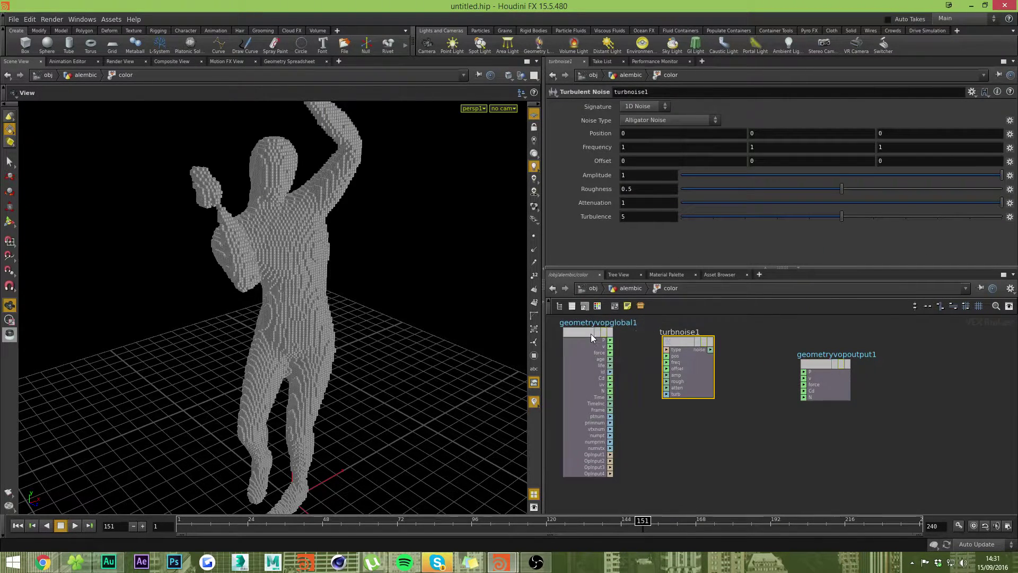
left_click(667, 358)
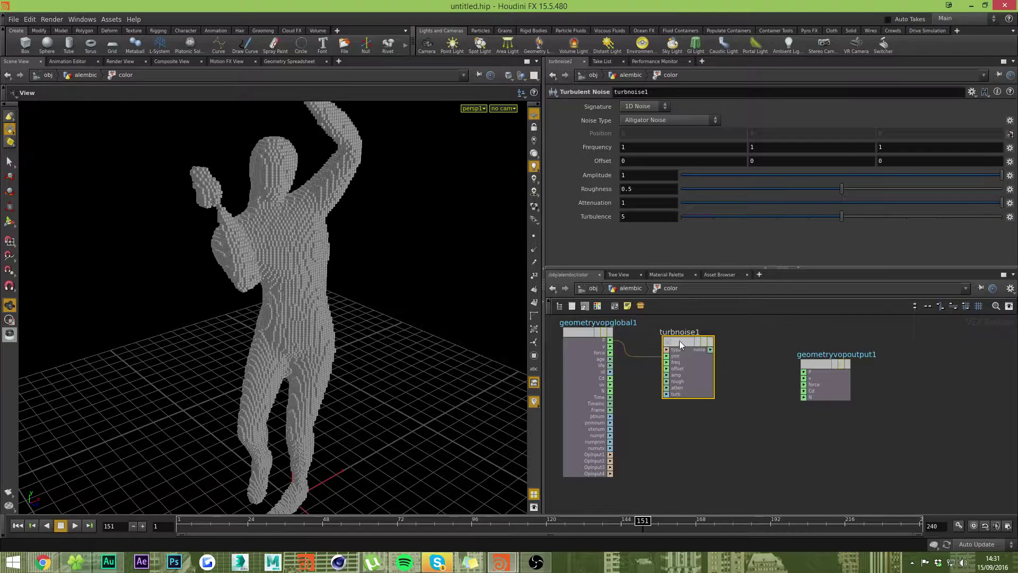
Set turbnoise1's signature to 3D Noise and move geometryvopoutput1 further away from it
left_click(650, 126)
middle_click_drag(822, 356, 718, 350)
left_click_drag(717, 350, 761, 337)
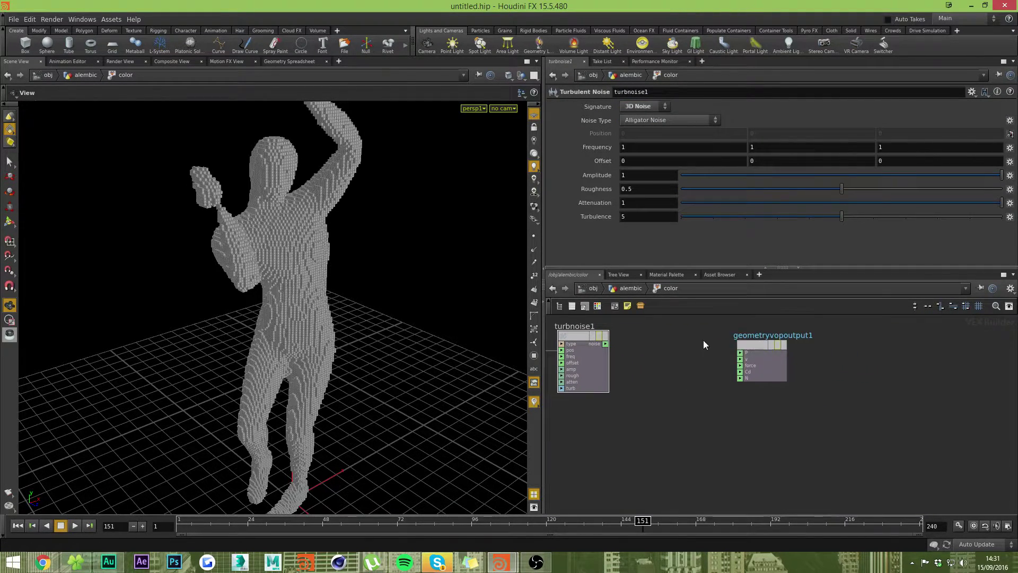
Add a Fit Range Unclamped node and connect turbnoise1's noise output to its val input
key("Tab")
type("FIT")
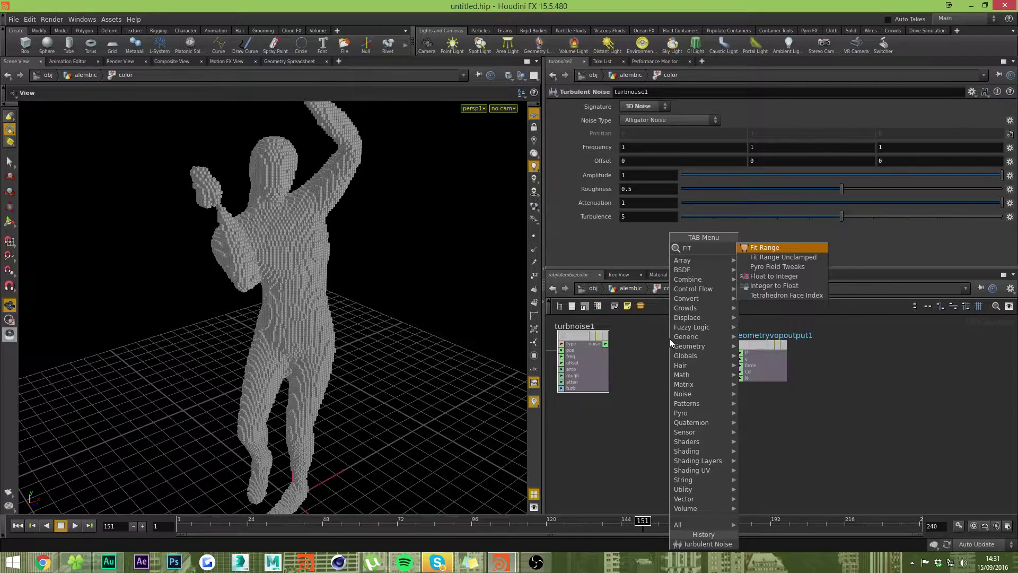
key("Down")
key("Return")
left_click(669, 338)
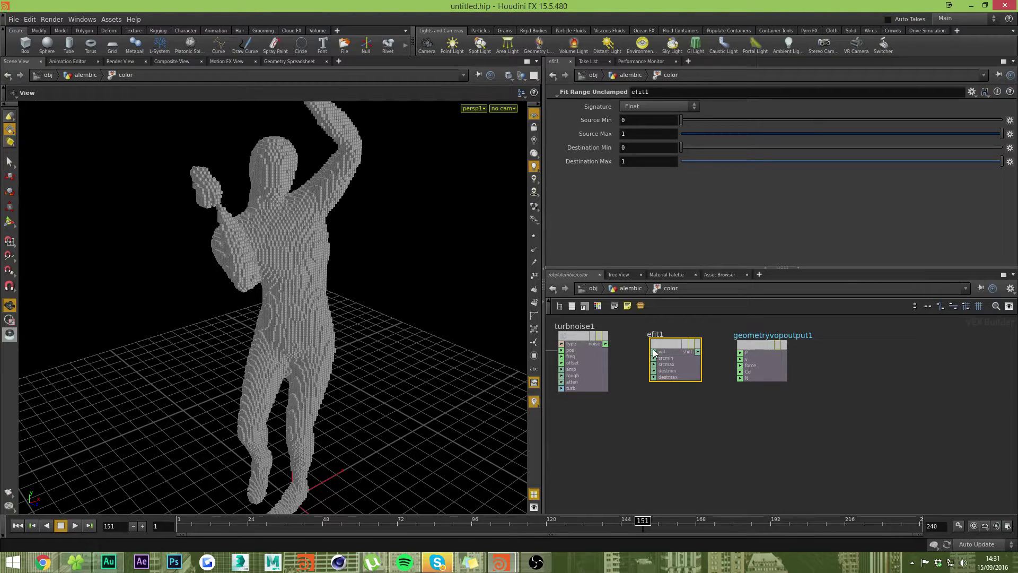
left_click_drag(655, 353, 605, 344)
Promote the source min, source max, destination min and destination max parameters of efit1
right_click(667, 364)
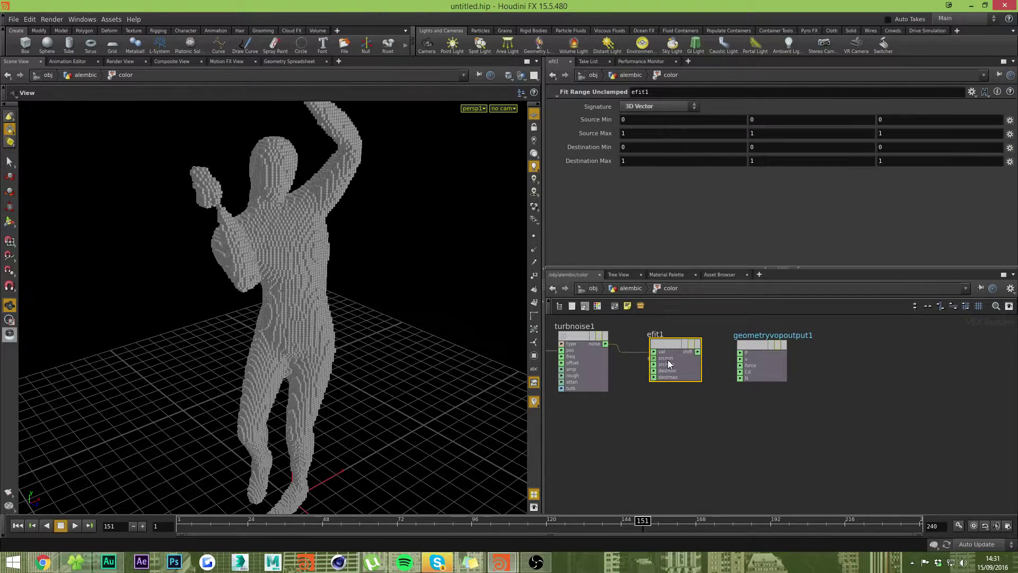
key("Escape")
right_click(667, 363)
left_click(669, 368)
right_click(660, 369)
left_click(676, 374)
right_click(673, 378)
left_click(689, 382)
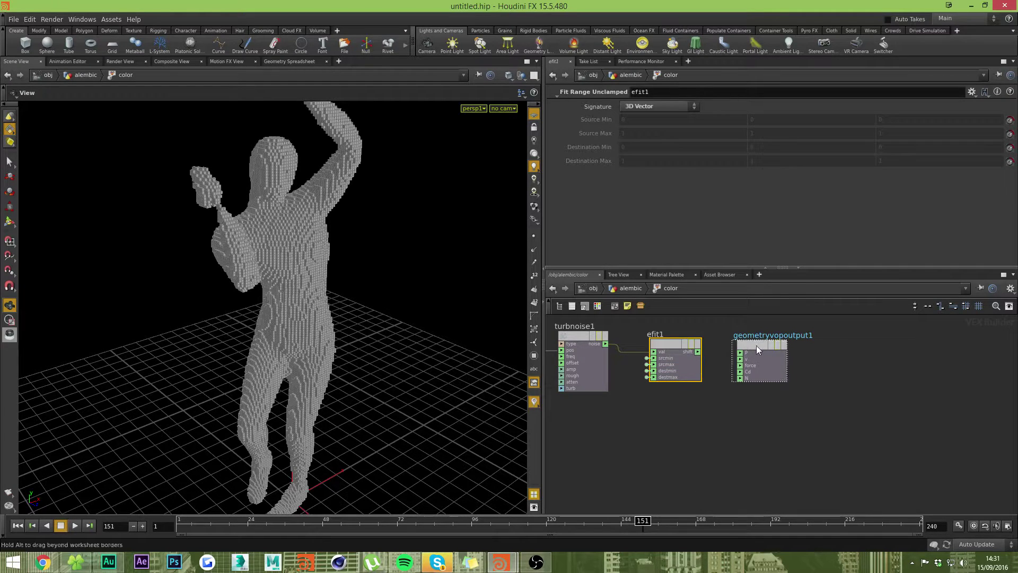
key("Tab")
type("RAM")
key("Return")
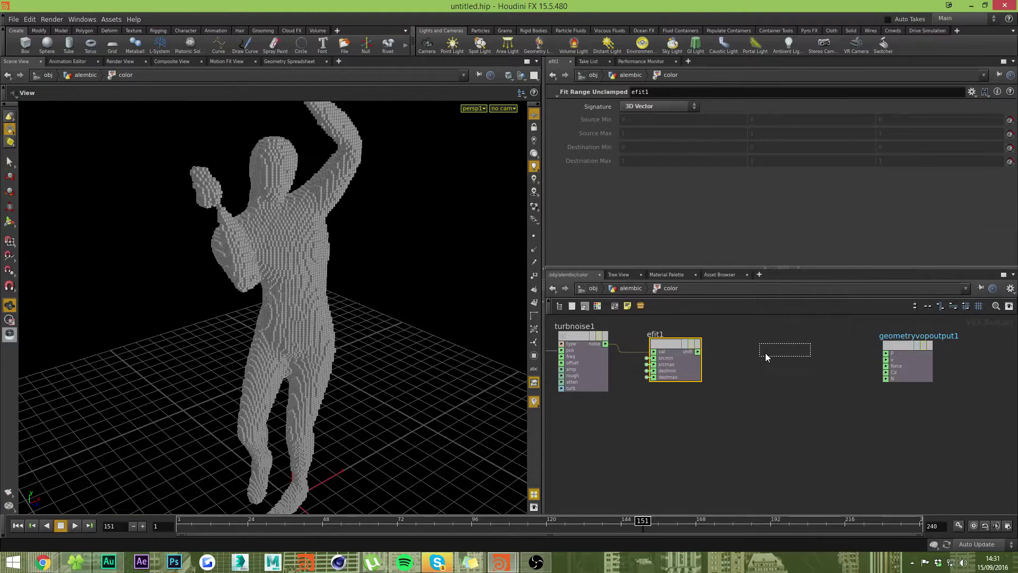
left_click(768, 351)
key("Delete")
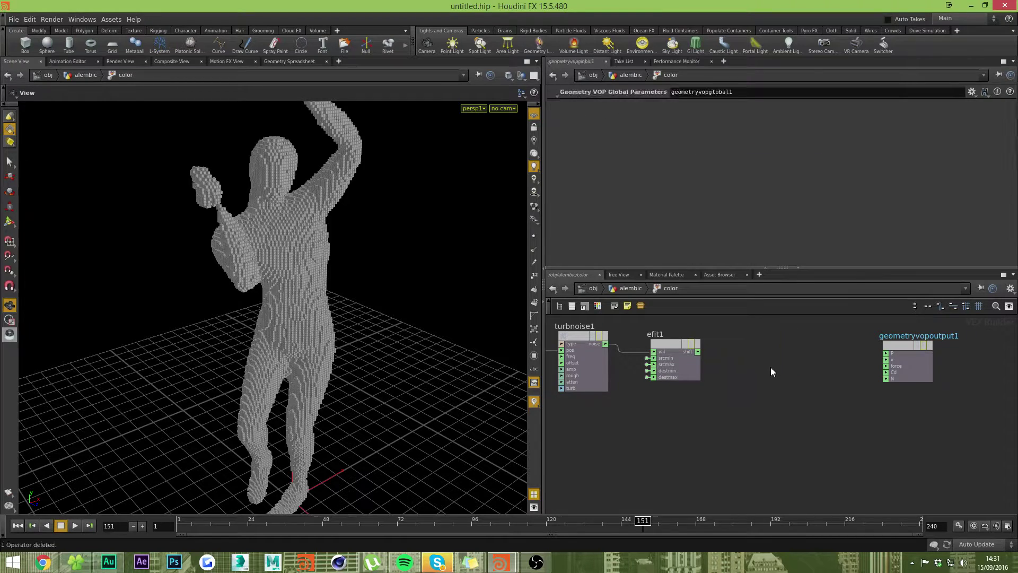
Add a Ramp Parameter node after efit1, feed it efit1's shift output, and connect its ramp output to Cd
key("Tab")
type("RAM")
key("Down")
key("Down")
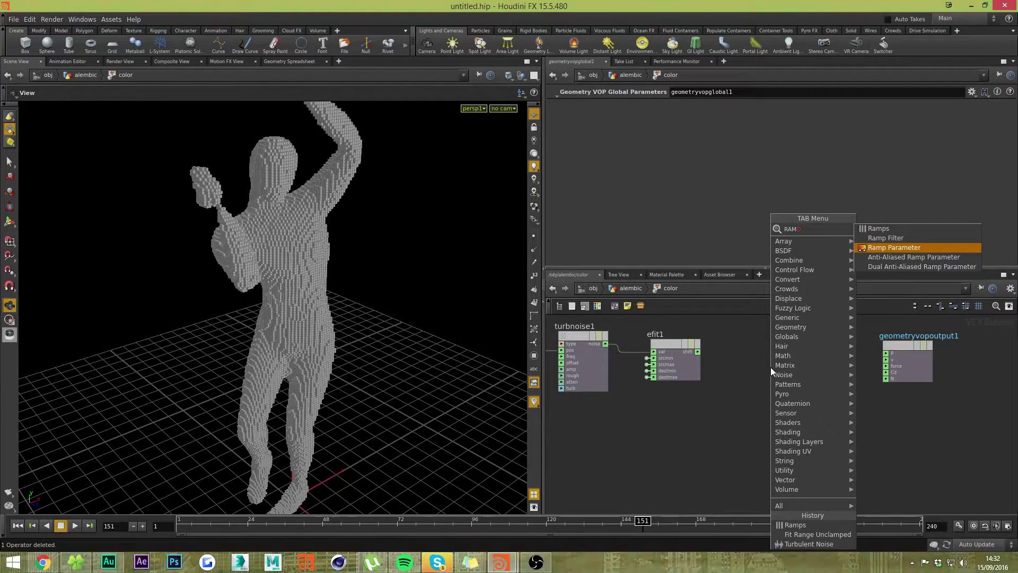
key("Return")
left_click(771, 367)
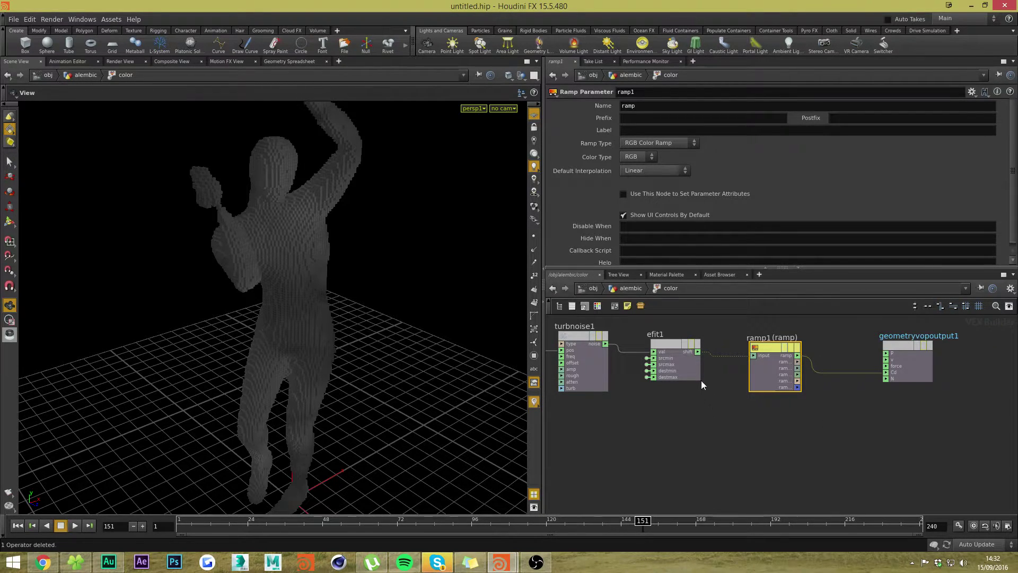
Promote the frequency, offset and amplitude inputs of turbnoise1 to parameters
middle_click_drag(634, 431, 729, 447)
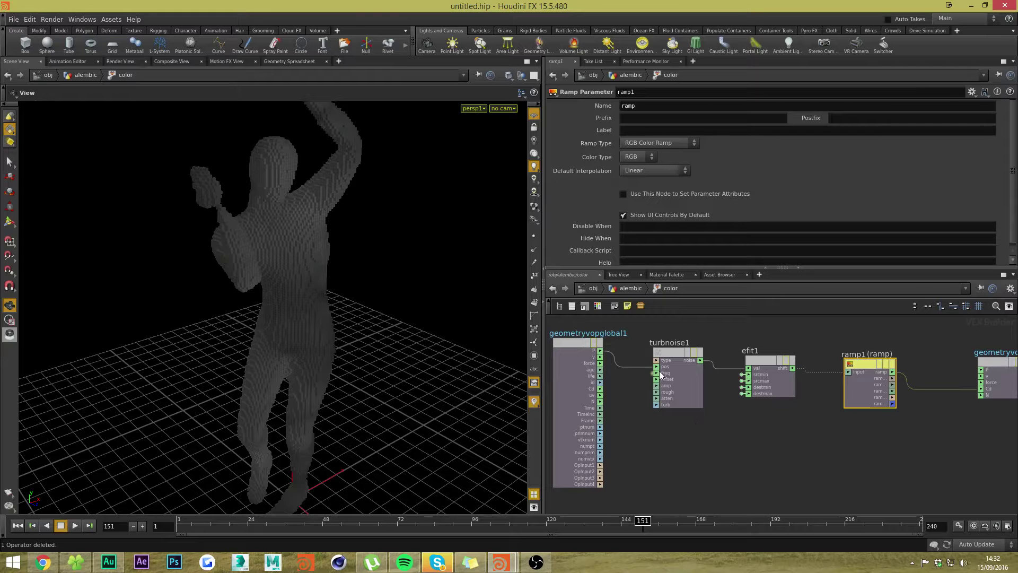
right_click(662, 375)
left_click(689, 380)
right_click(669, 380)
left_click(681, 382)
right_click(671, 386)
left_click(682, 382)
Promote turbnoise1's noise type, roughness, attenuation and turbulence inputs, and return to the alembic network
right_click(659, 360)
left_click(672, 364)
right_click(655, 393)
left_click(684, 383)
right_click(663, 397)
left_click(689, 384)
right_click(660, 405)
left_click(688, 384)
left_click(632, 289)
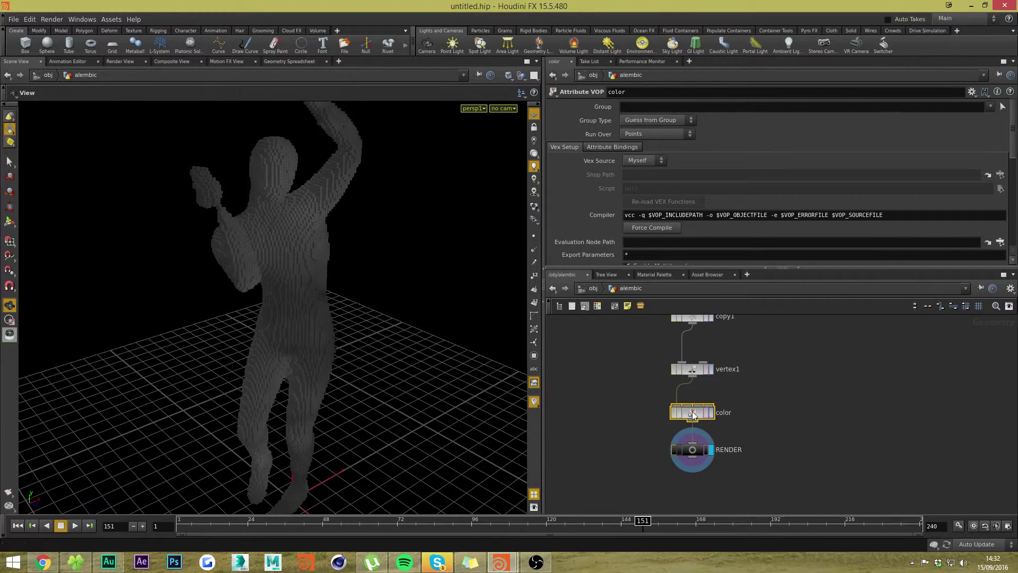
Set the color node's noise type to Sparse Convolution Noise and its turbulence to 4
scroll(750, 152, "down", 10)
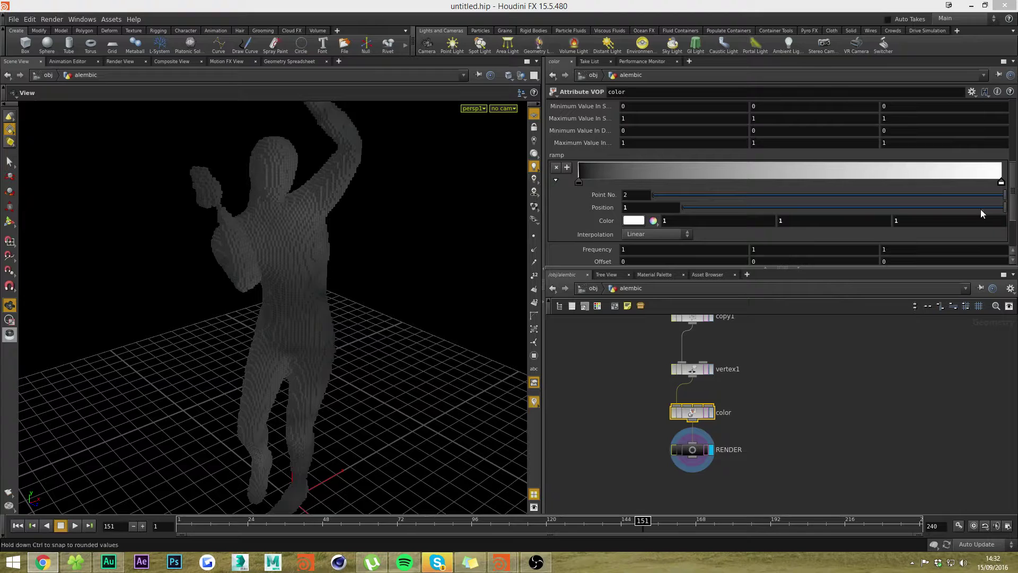
left_click_drag(1014, 199, 1012, 232)
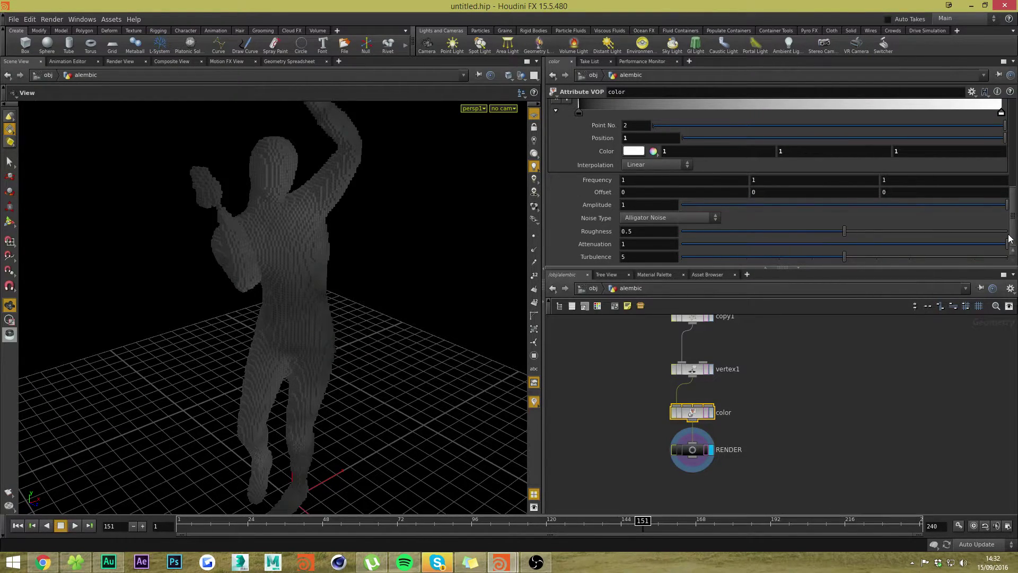
left_click(703, 218)
left_click(693, 241)
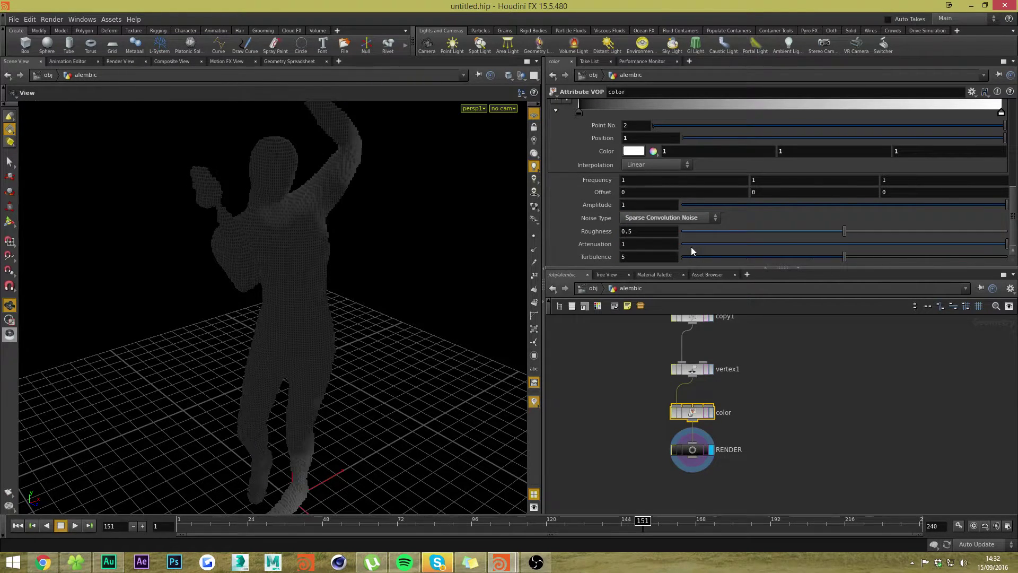
left_click_drag(648, 256, 463, 279)
type("4")
key("Return")
Set the color node's first source maximum value to -0.4 and its first frequency value to 5.3
middle_click_drag(660, 180, 828, 201)
scroll(587, 164, "up", 3)
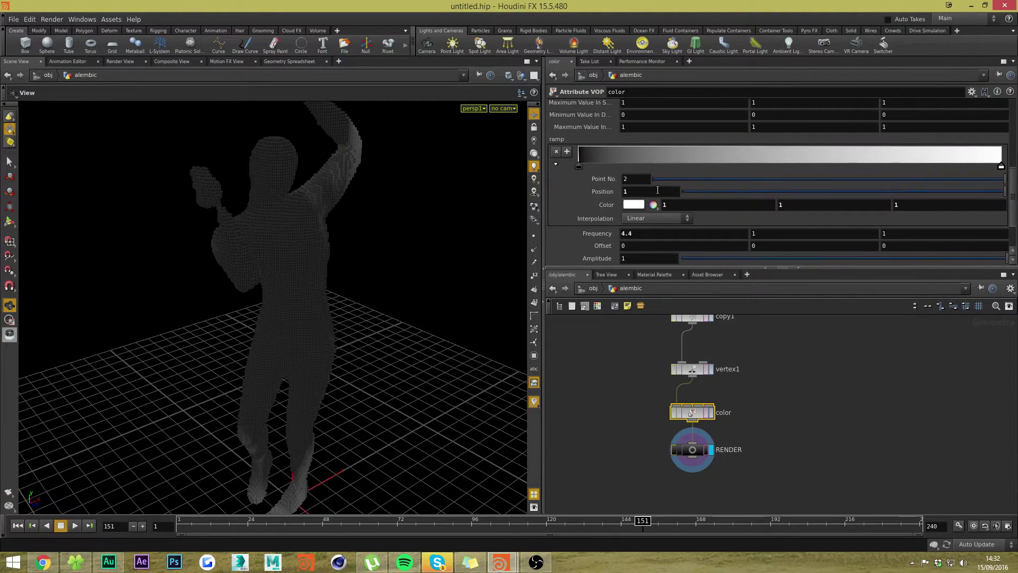
scroll(658, 189, "up", 3)
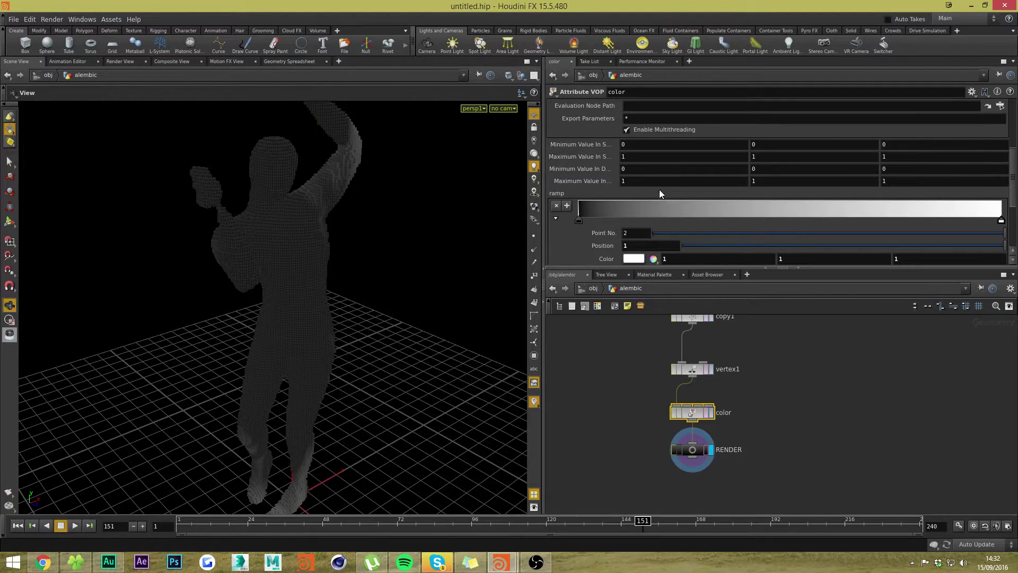
middle_click_drag(640, 159, 567, 172)
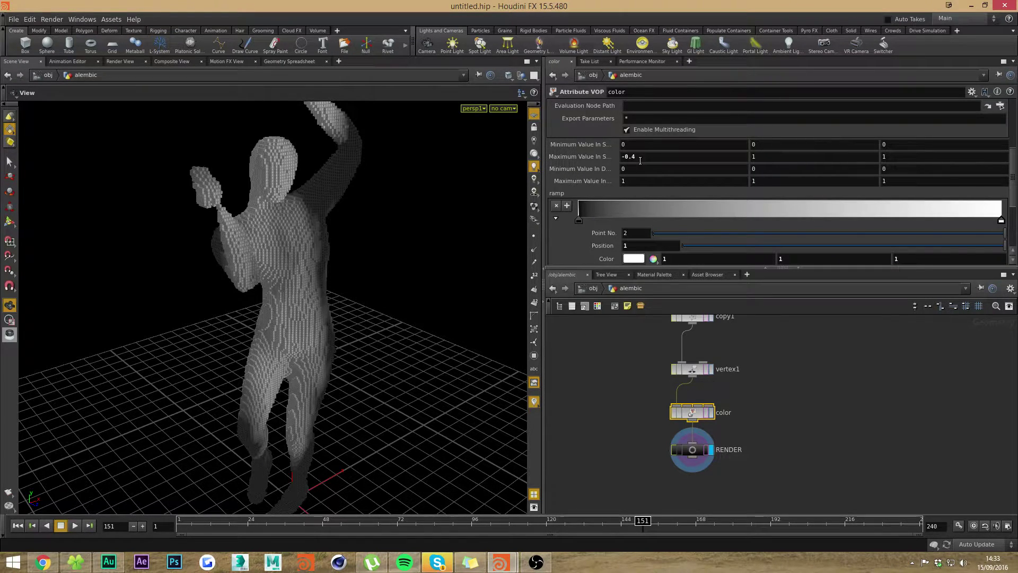
scroll(618, 216, "down", 2)
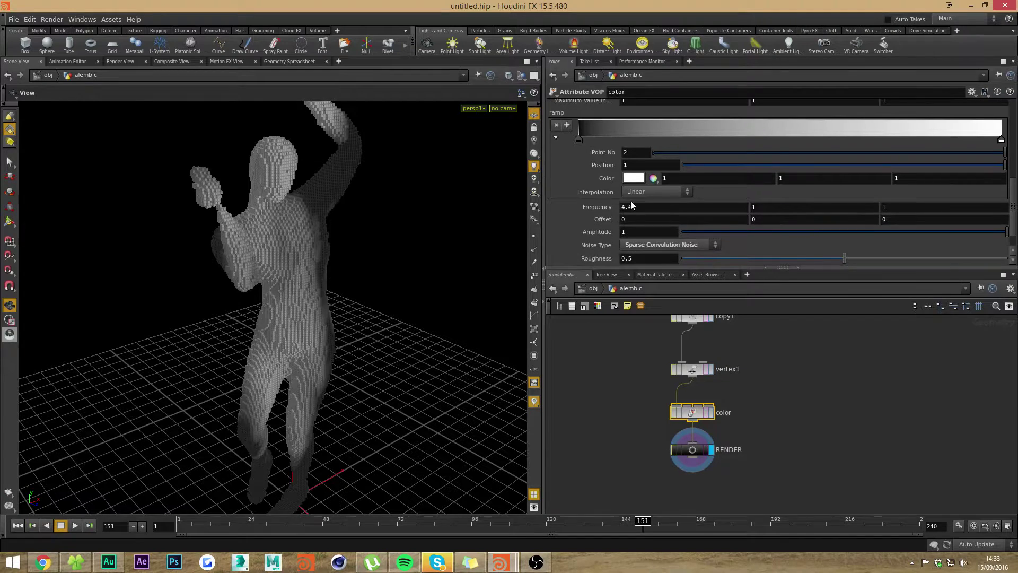
middle_click_drag(631, 204, 679, 209)
Move the ramp's black point to position about 0.49 and recolour it turquoise with RGB 0.066, 1, 0.875
scroll(636, 201, "up", 1)
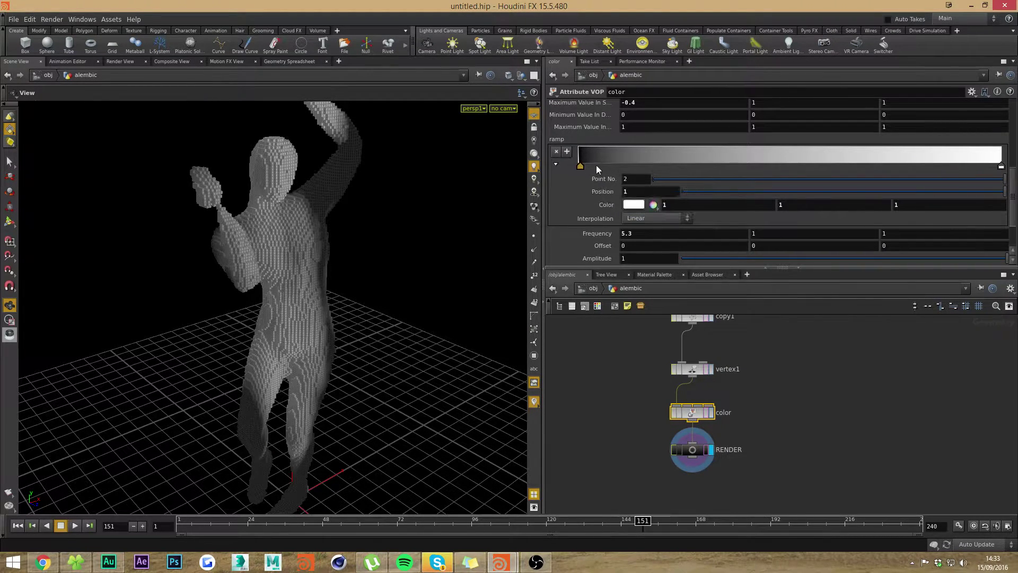
left_click_drag(580, 165, 785, 166)
double_click(786, 166)
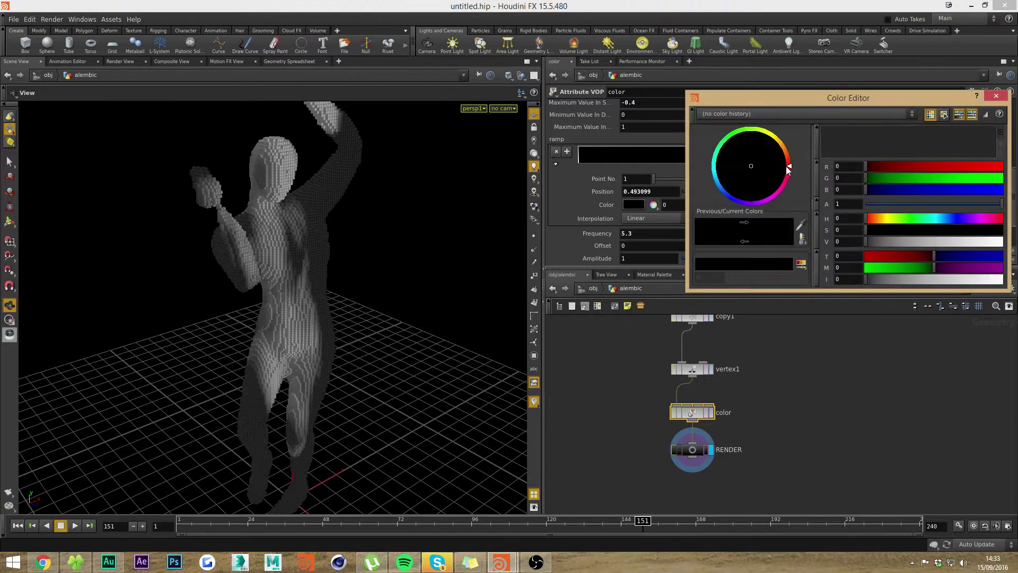
left_click_drag(897, 171, 1003, 177)
left_click(983, 257)
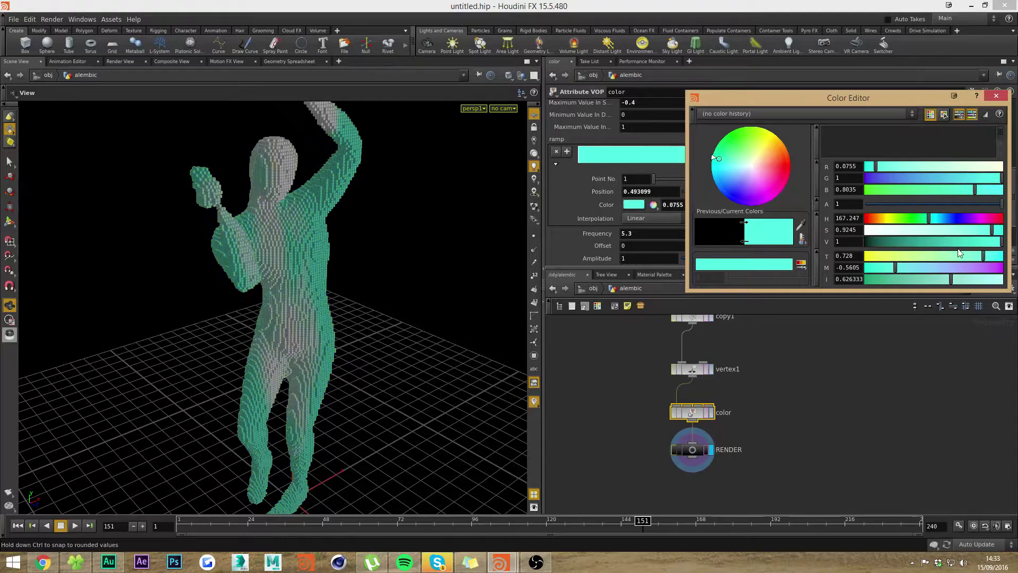
left_click_drag(980, 167, 875, 168)
left_click(984, 190)
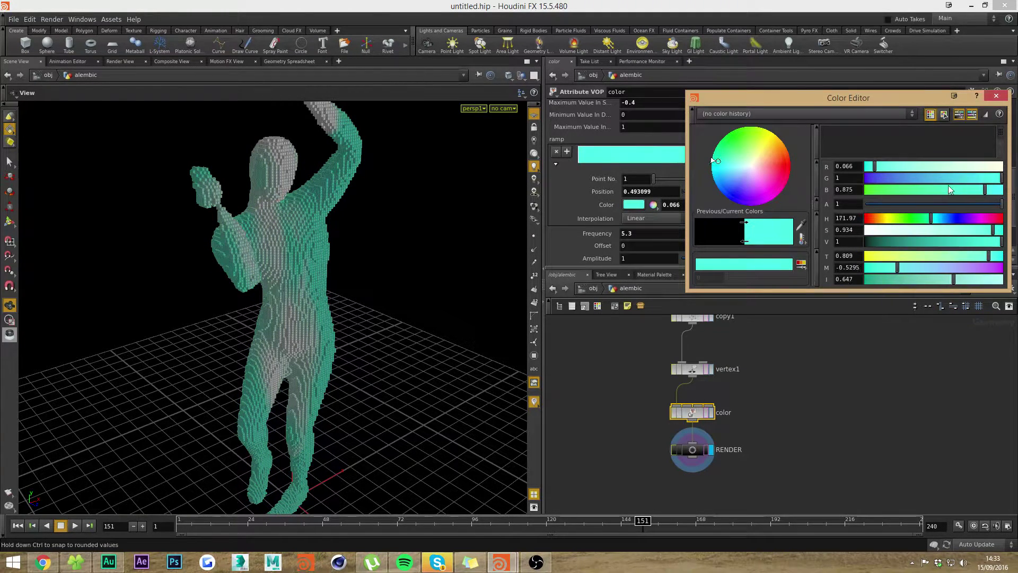
left_click(996, 95)
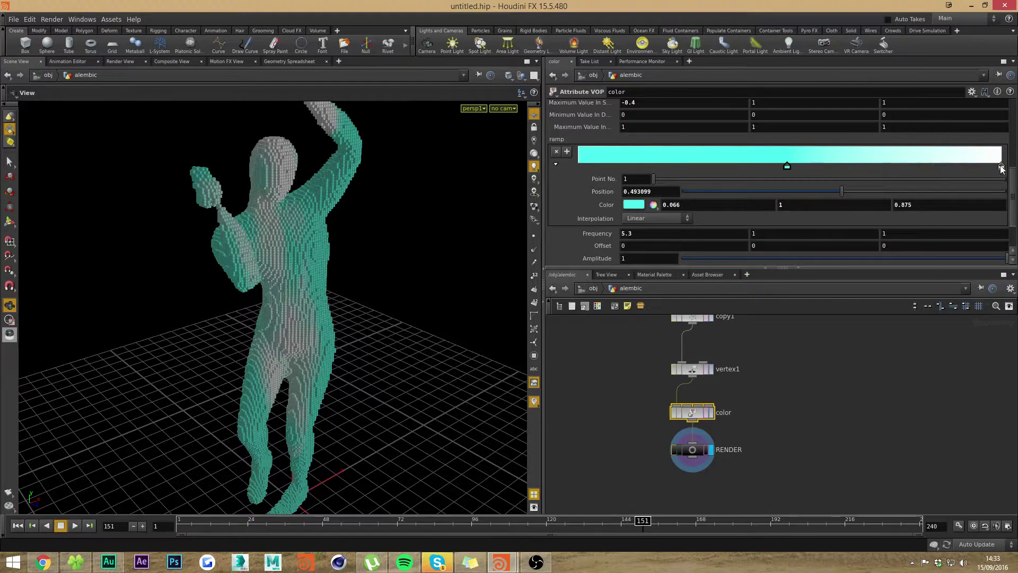
Move the ramp's white point to position about 0.75 and tint it pale cyan with RGB 0.506, 1, 1.105
left_click_drag(1001, 166, 953, 169)
double_click(895, 165)
left_click_drag(963, 257, 975, 256)
left_click(987, 97)
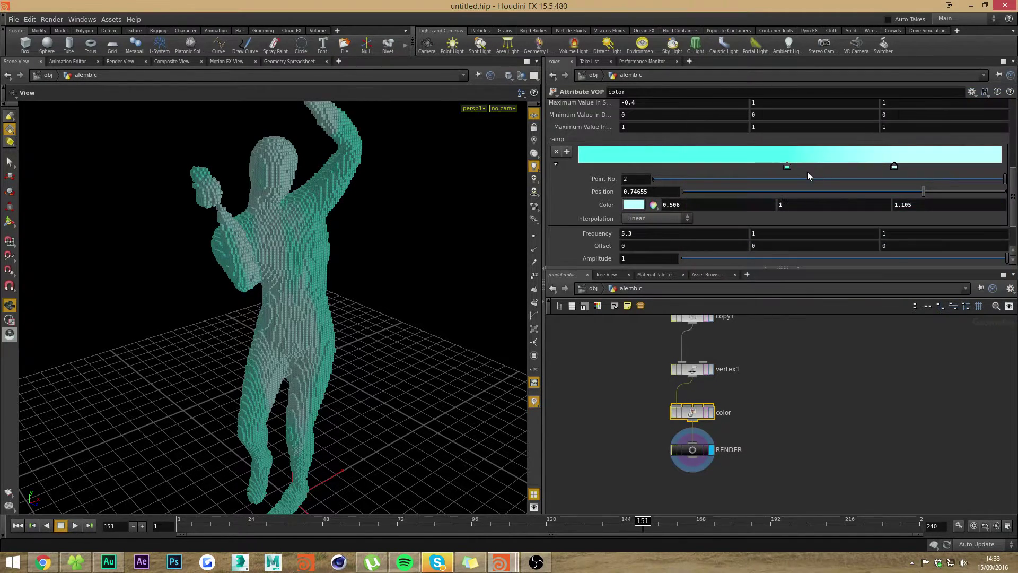
Lighten the ramp's turquoise point and bring both points closer together, placing the second at about 0.70
double_click(786, 164)
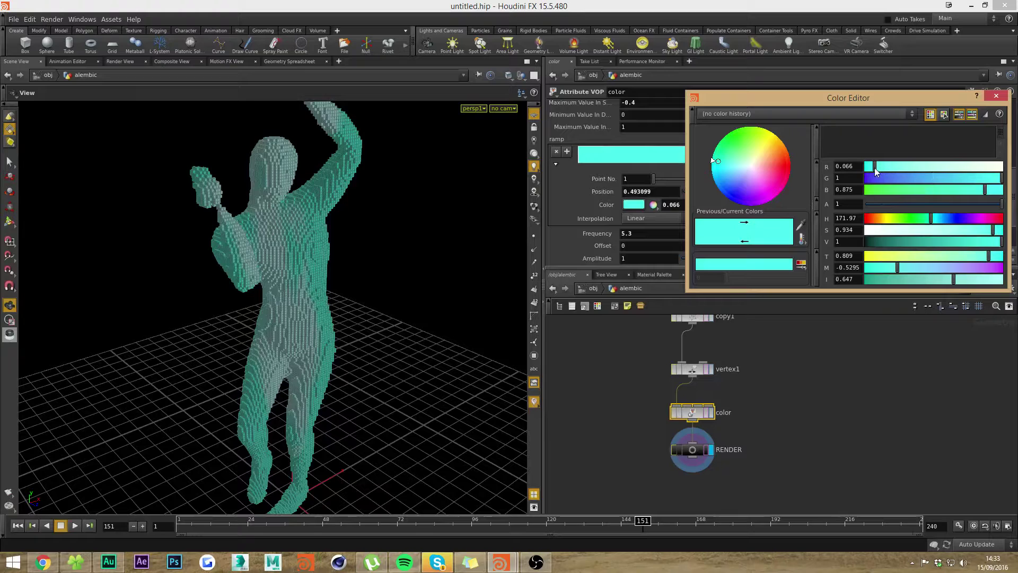
left_click_drag(876, 168, 886, 167)
left_click_drag(982, 230, 976, 233)
left_click(996, 96)
mouse_move(895, 166)
left_mouse_down()
mouse_move(856, 169)
mouse_move(874, 171)
left_mouse_up()
left_click_drag(788, 166, 799, 167)
Recolour the ramp's second point lime green by reducing its blue value to 0
double_click(874, 167)
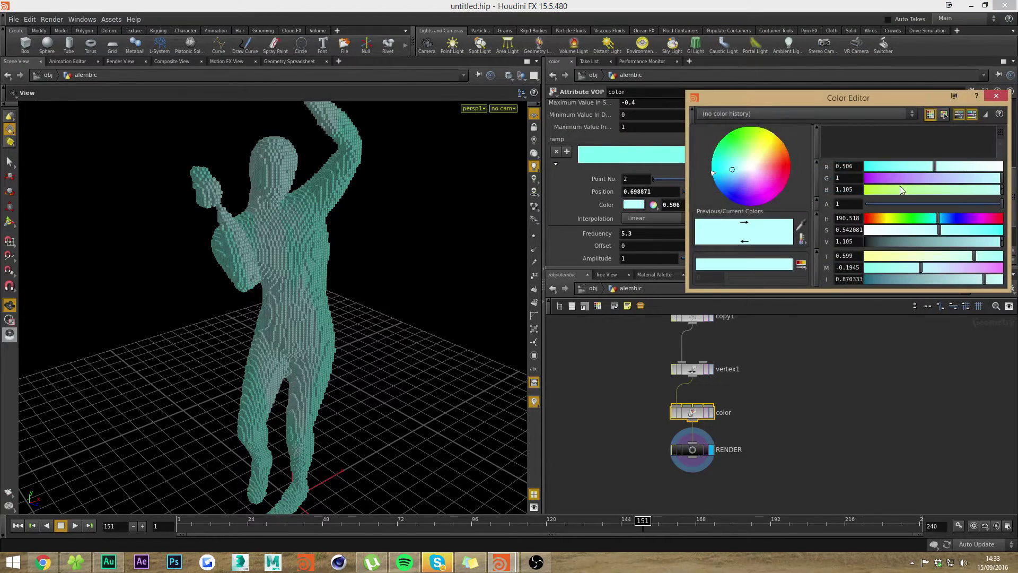
left_click_drag(901, 188, 862, 189)
left_click(996, 95)
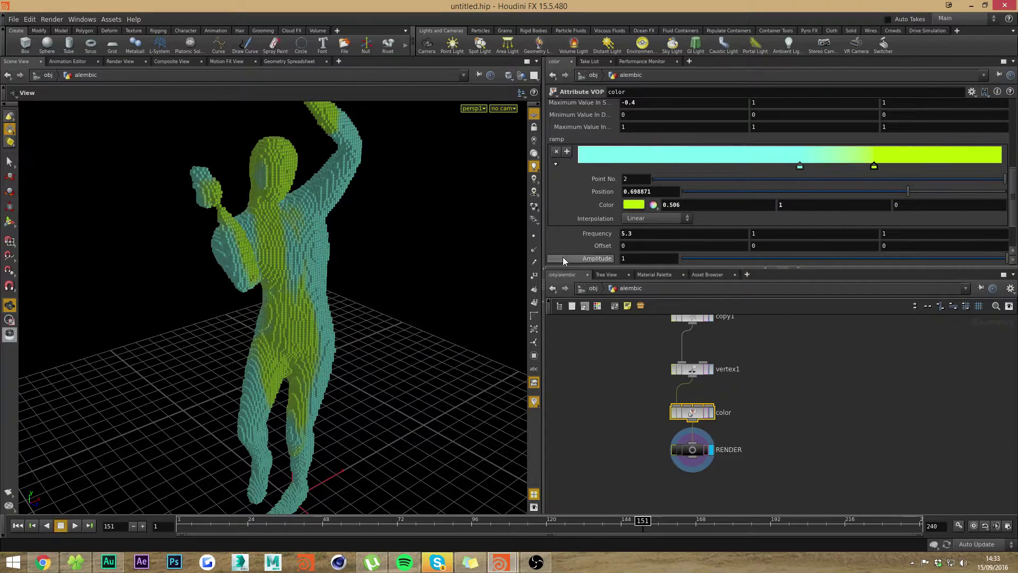
Set the source maximum to 0 in all three components and the first source minimum value to -0.5
scroll(643, 148, "up", 1)
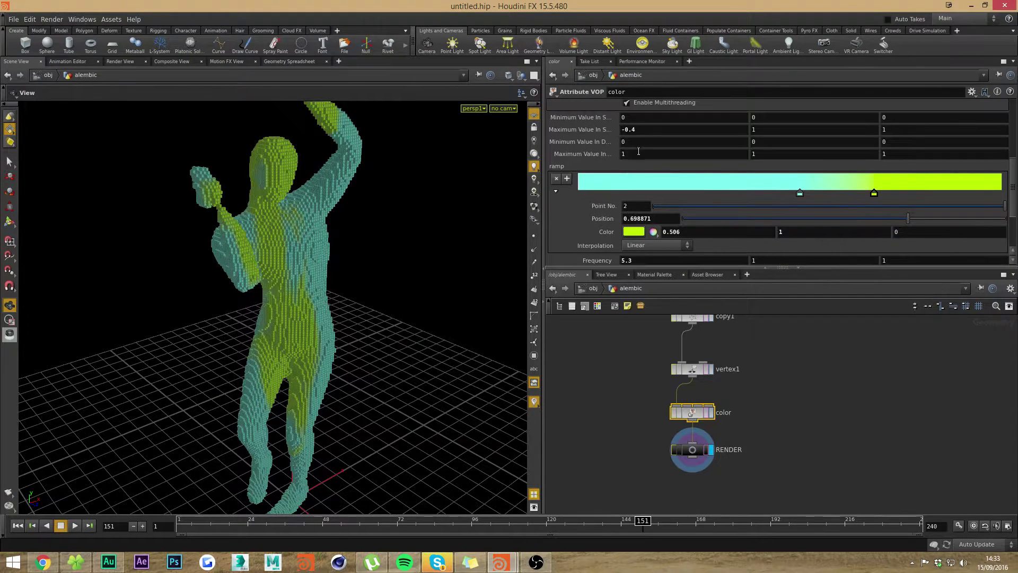
middle_click_drag(658, 129, 627, 139)
double_click(659, 131)
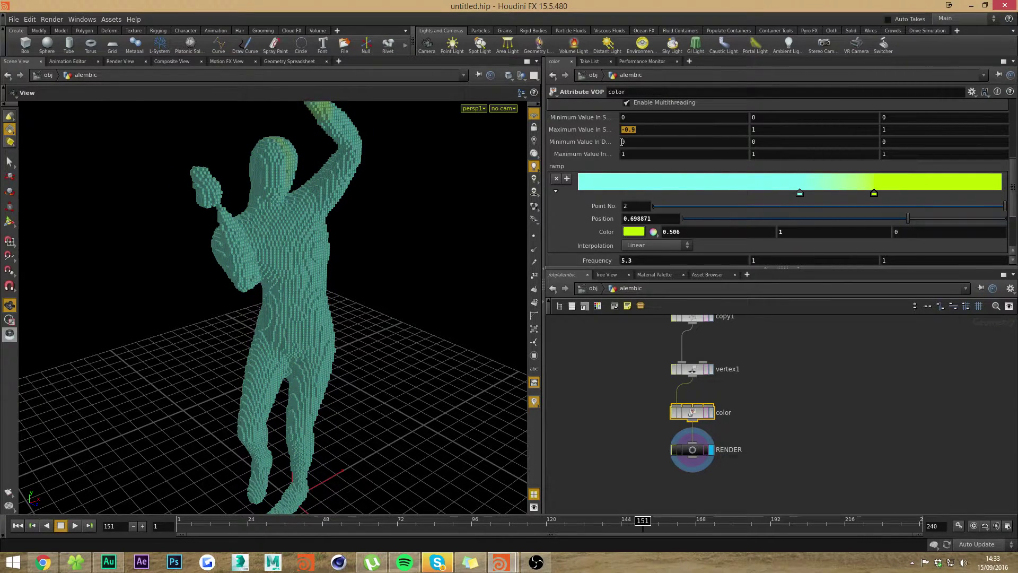
type("0")
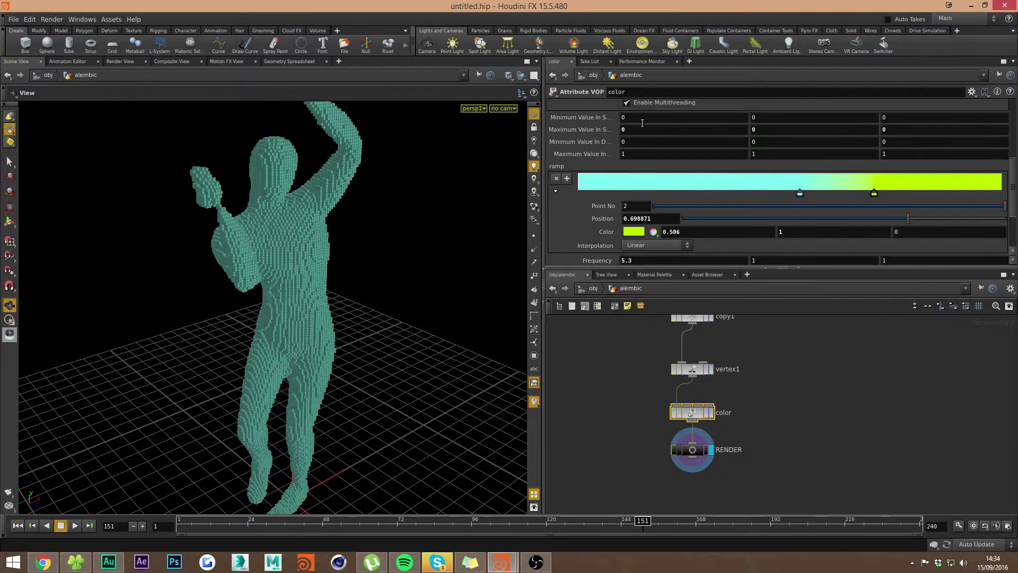
middle_click_drag(642, 123, 608, 126)
left_click_drag(345, 318, 332, 286)
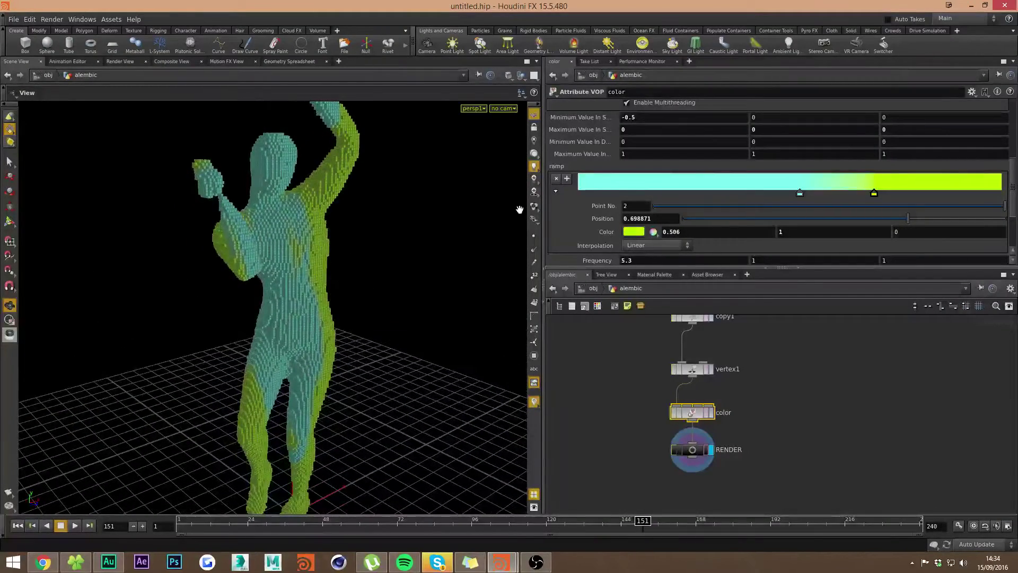
Try lower noise frequencies on the color node and settle the first frequency value at 4.4
scroll(583, 212, "down", 3)
middle_click_drag(631, 220, 588, 226)
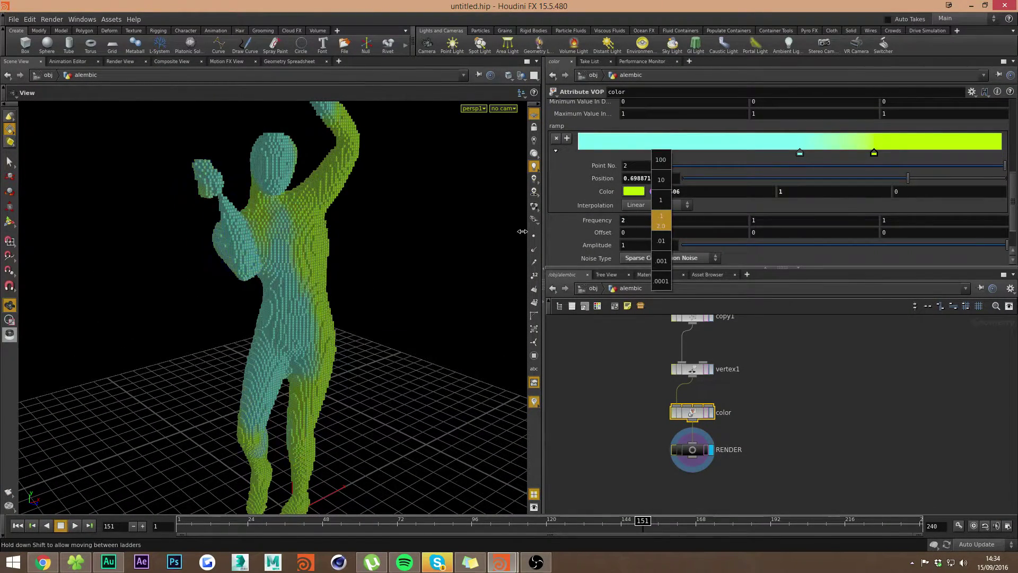
middle_click_drag(518, 231, 482, 234)
middle_click_drag(575, 233, 648, 228)
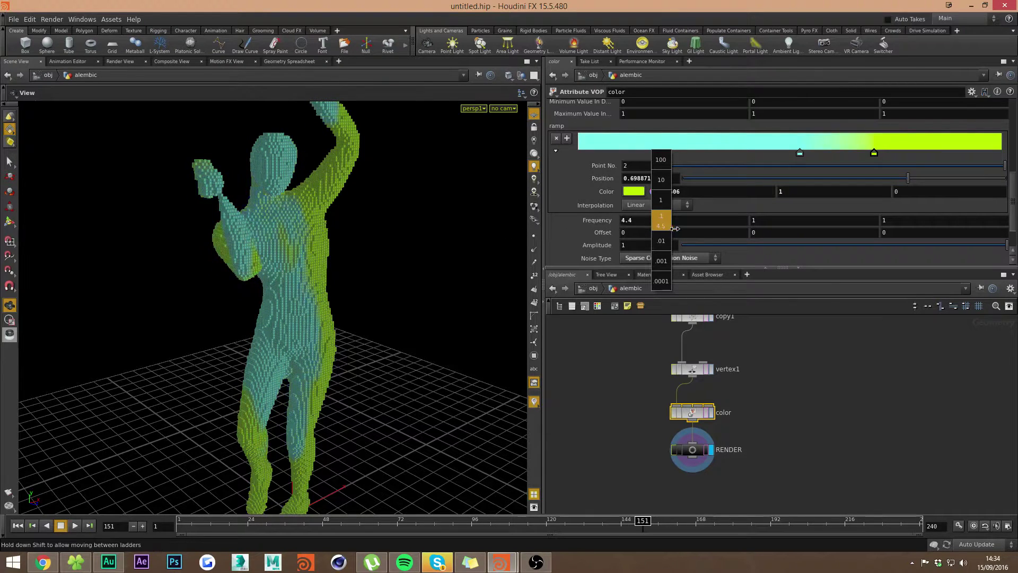
mouse_move(676, 228)
middle_mouse_down()
mouse_move(708, 229)
mouse_move(679, 229)
middle_mouse_up()
Change the current frame to 136
left_click(630, 530)
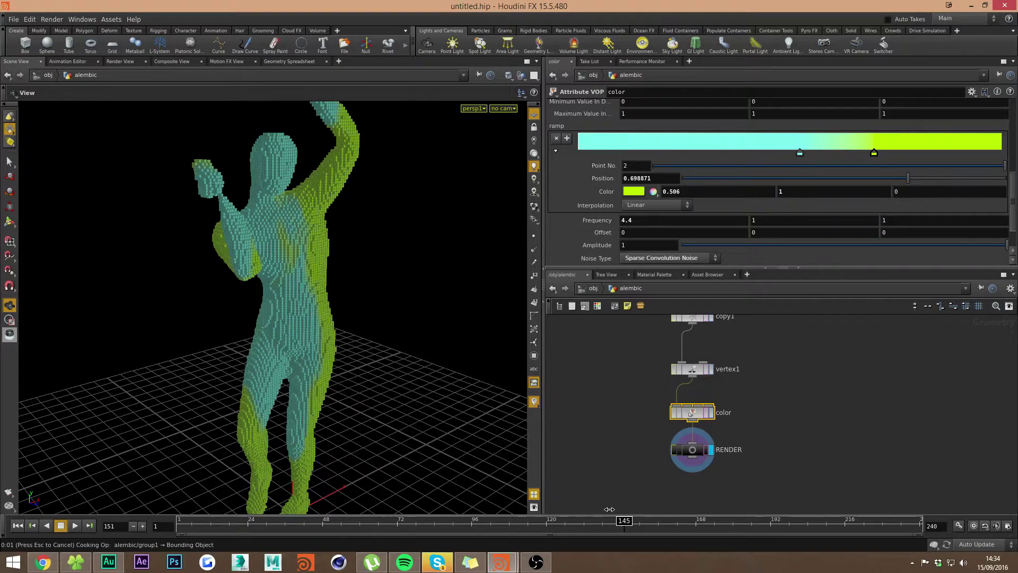
left_click(599, 522)
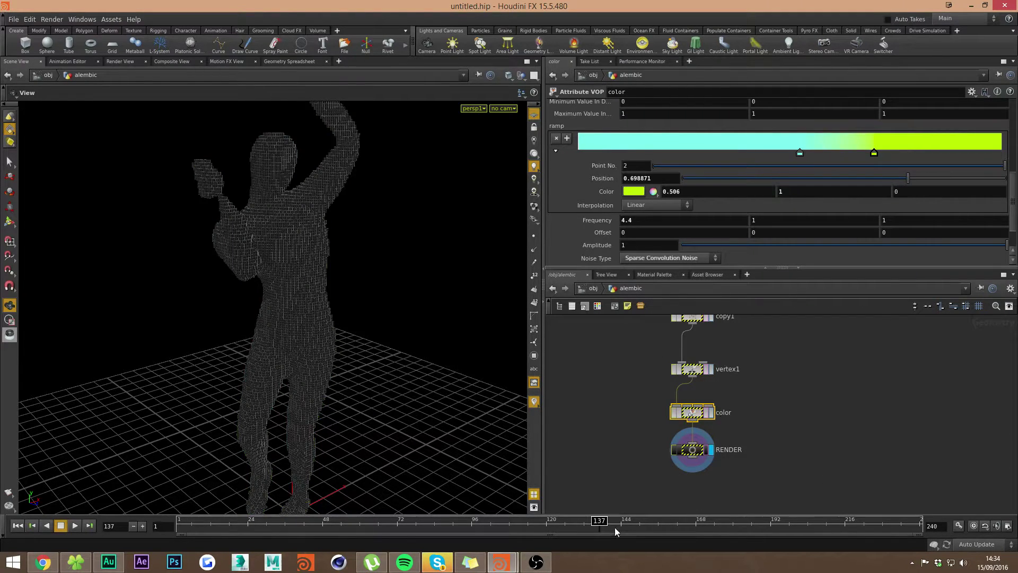
left_click(137, 525)
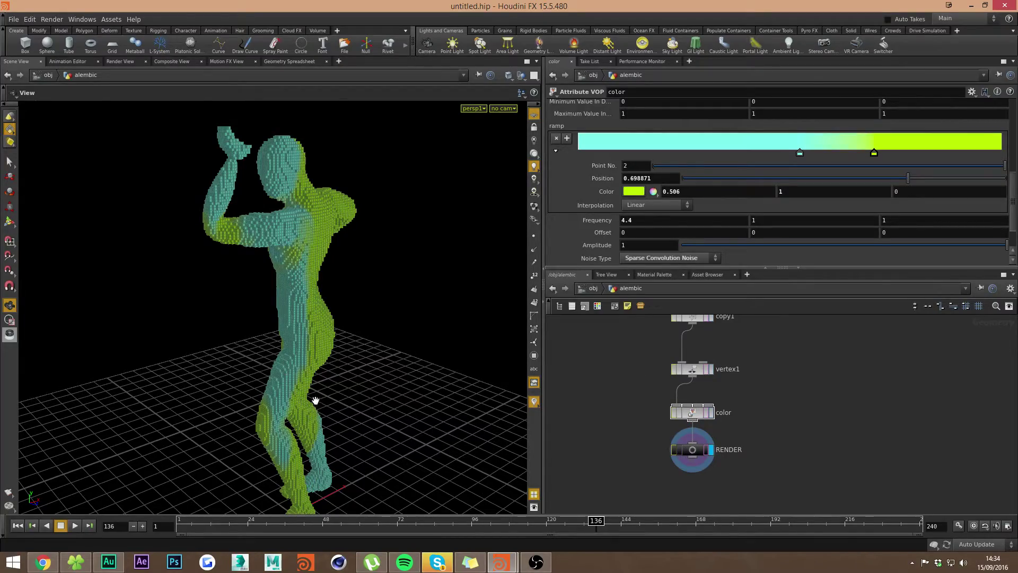
Examine the coloured voxels up close and from another side, and check the copy1 and box2 settings
left_click_drag(265, 248, 382, 228)
scroll(616, 211, "down", 2)
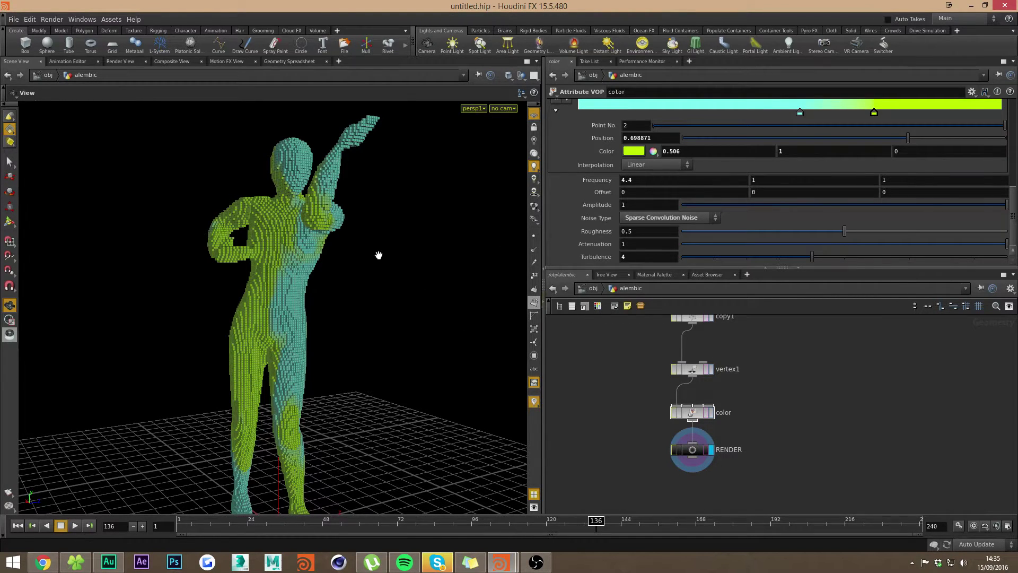
right_click_drag(288, 374, 525, 339)
left_click(699, 320)
middle_click_drag(760, 322, 736, 416)
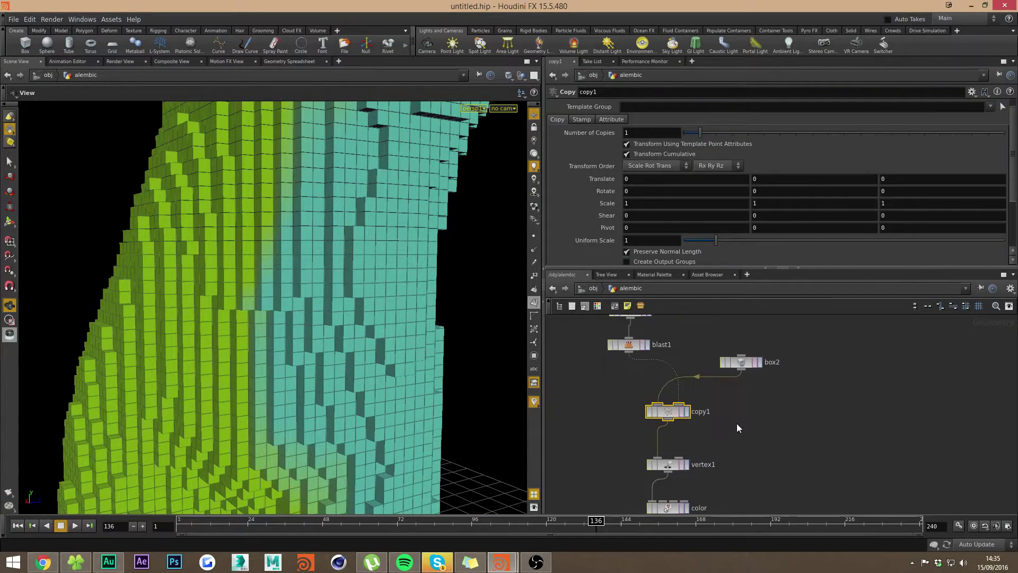
left_click(741, 361)
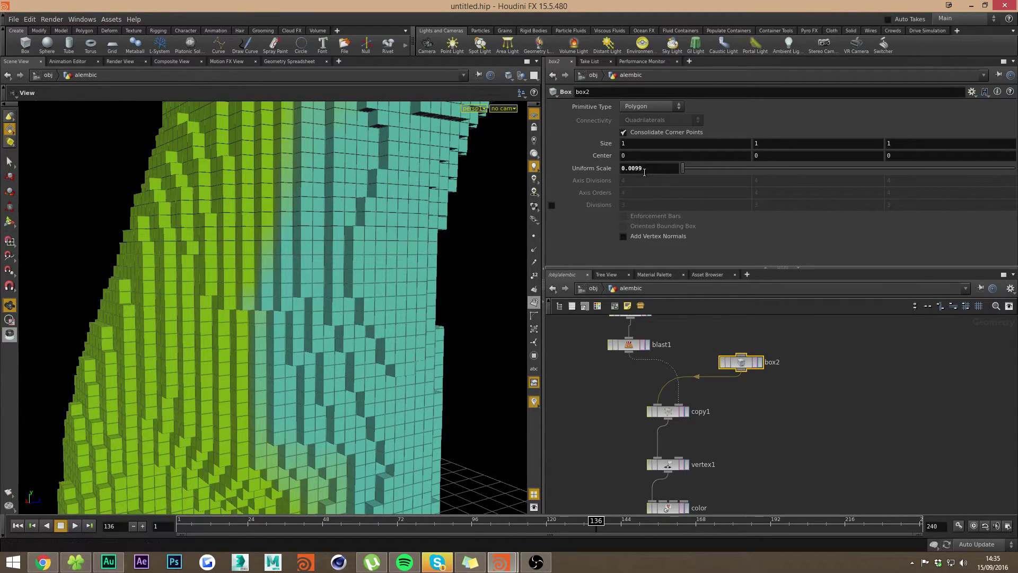
middle_click_drag(738, 465, 756, 349)
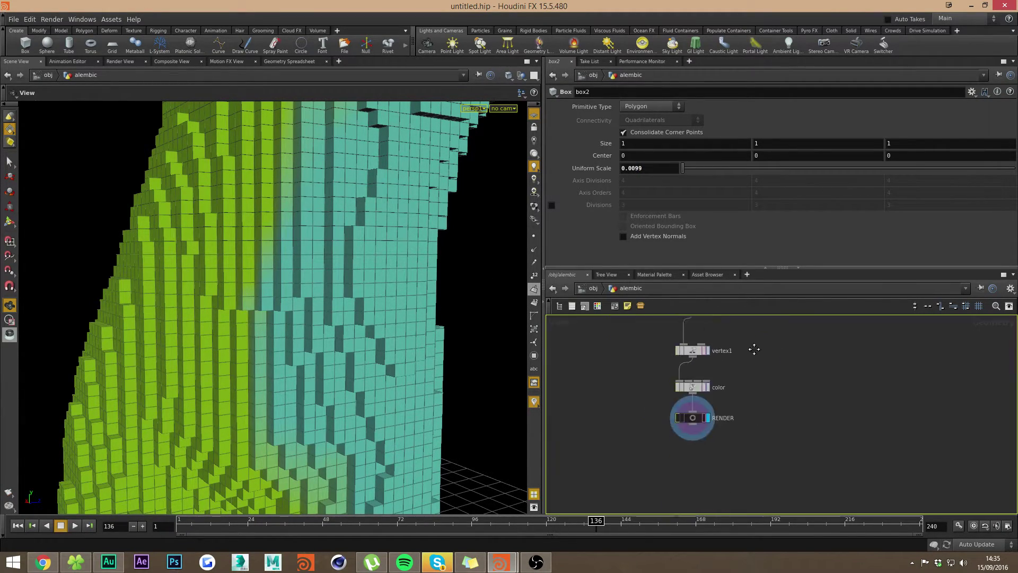
right_click_drag(454, 325, 132, 279)
right_click_drag(360, 412, 272, 277)
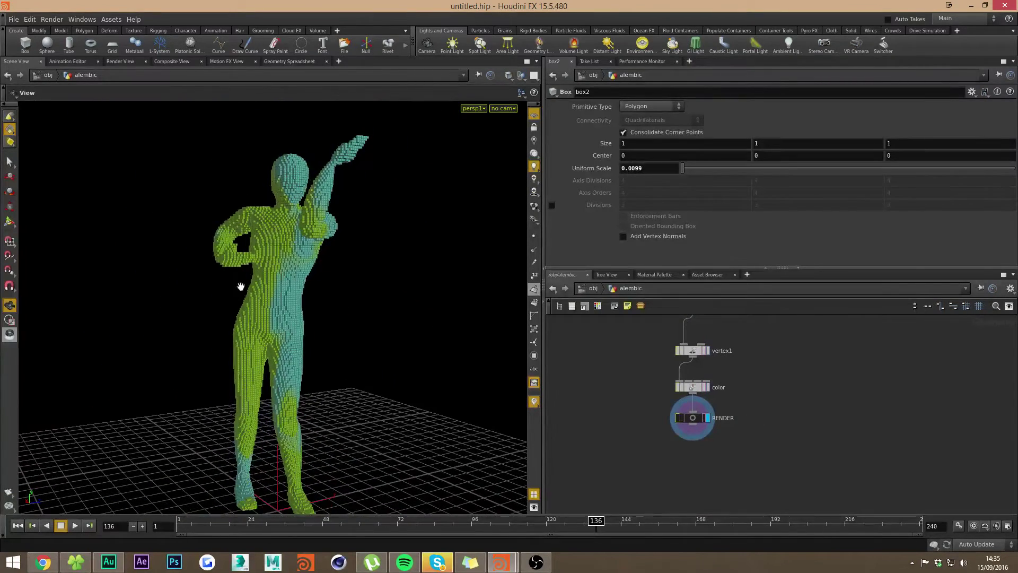
Add an environment light to the scene and a camera matching the current view of the dancer
left_click(642, 44)
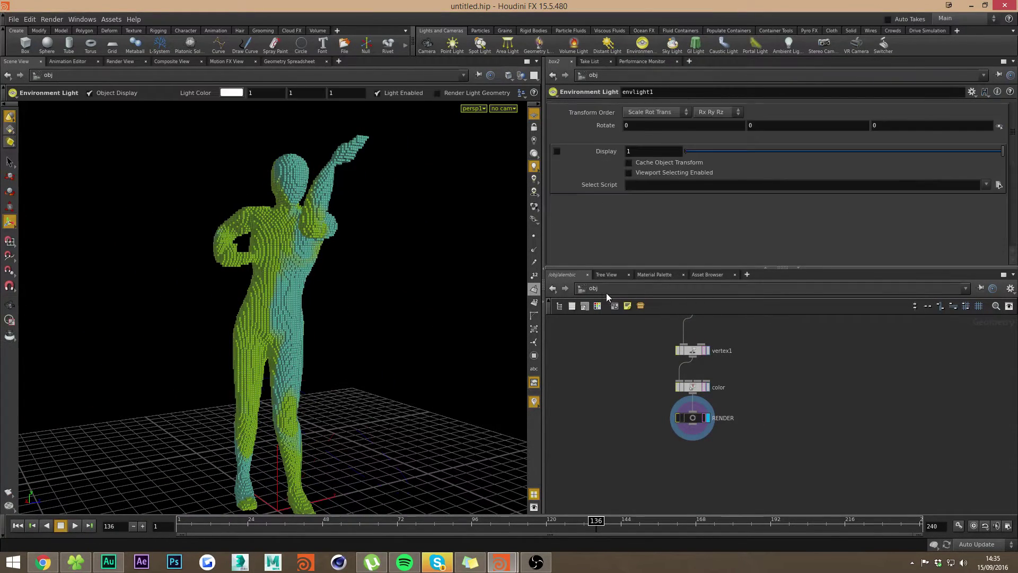
left_click(427, 45, "ctrl")
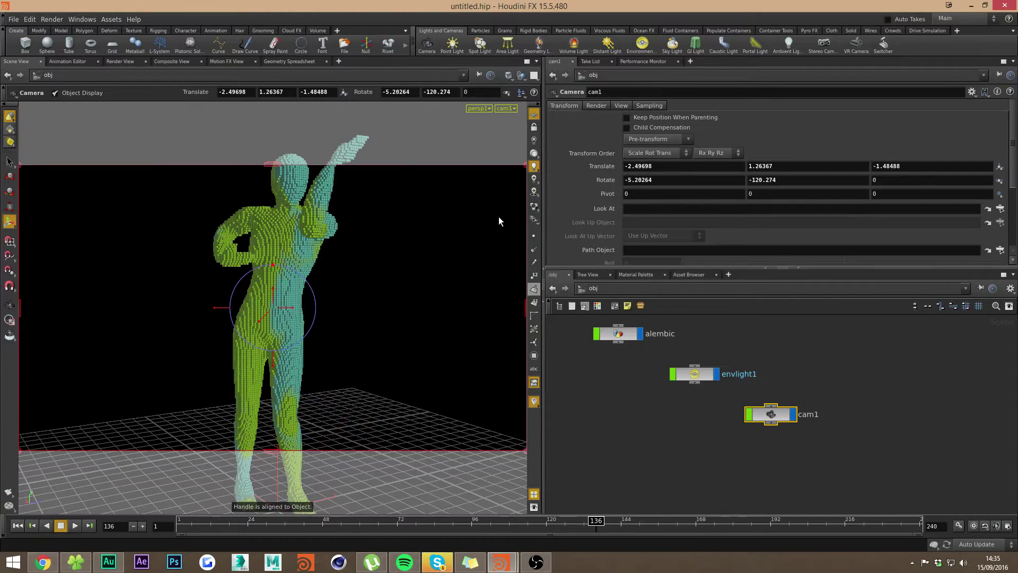
Add a grid object as a ground plane and place its node beneath the alembic node
key("Tab")
type("g")
key("Return")
left_click(831, 377)
left_click_drag(831, 378, 587, 383)
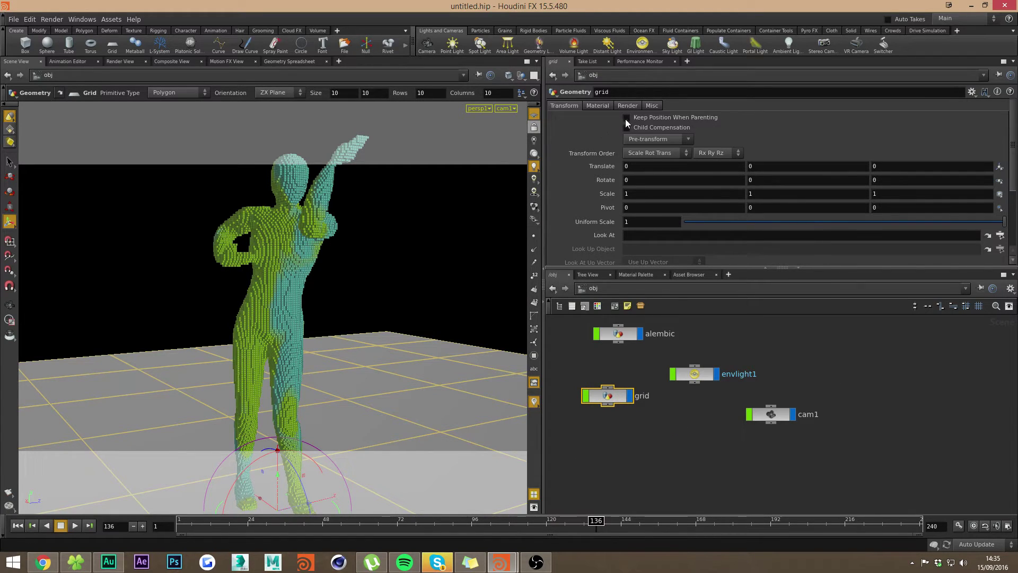
Create a Mantra Surface material in the shop network and select it
left_click(647, 275)
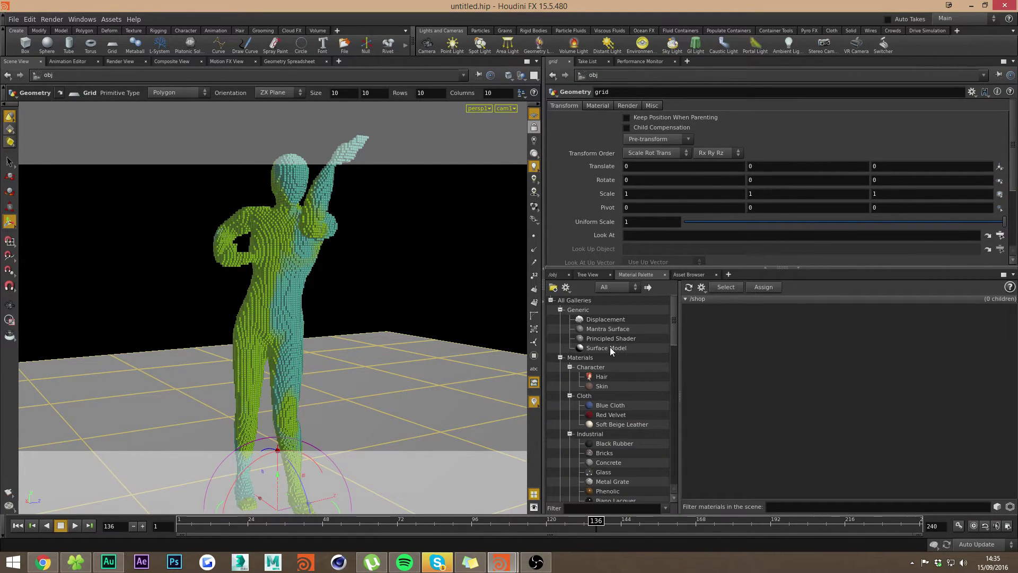
left_click_drag(606, 330, 730, 411)
left_click(712, 322)
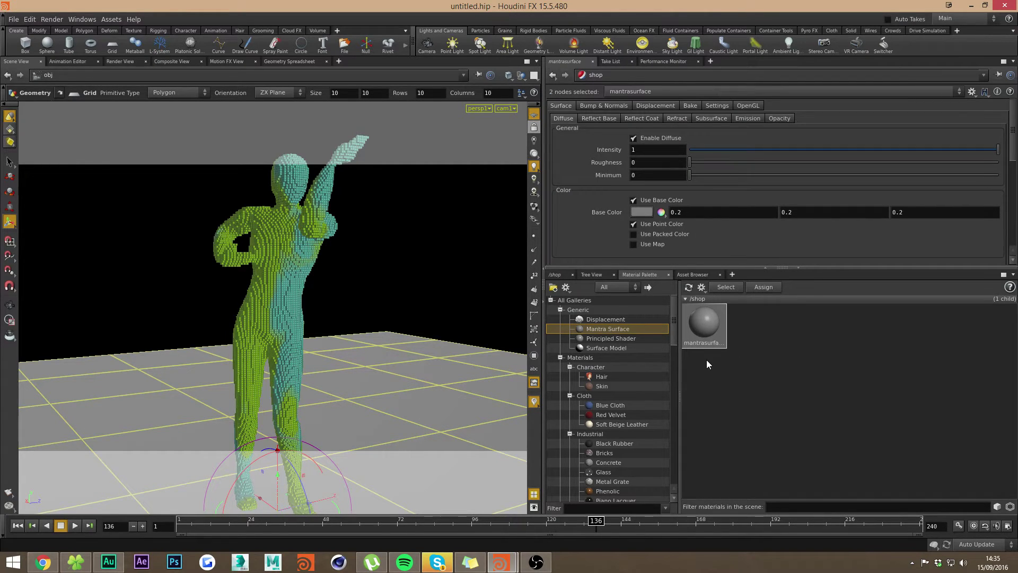
Find the White Paint material by filtering the gallery for "WHITE" and assign it to the ground grid
left_click(586, 505)
type("WHITEP")
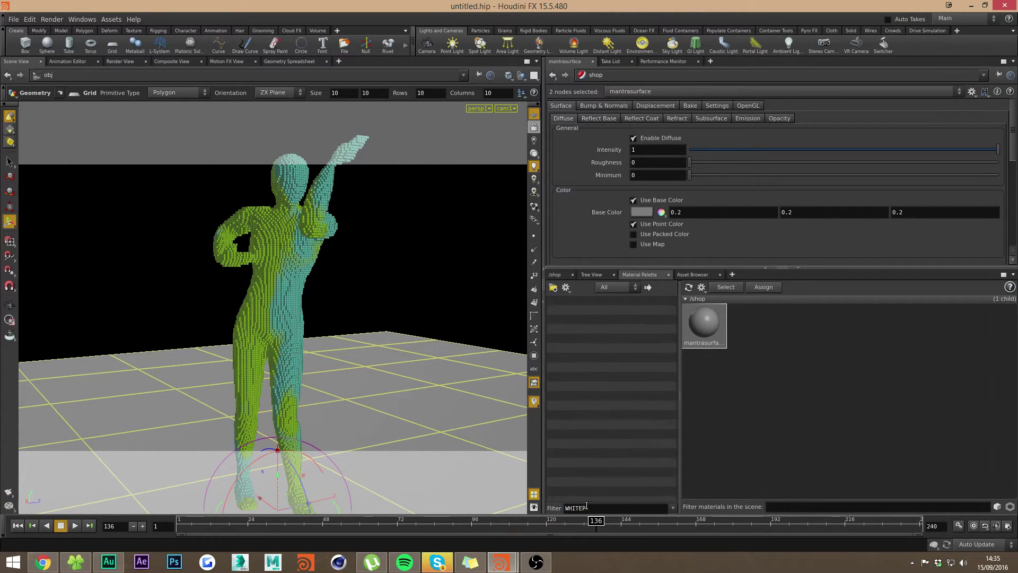
key("BackSpace")
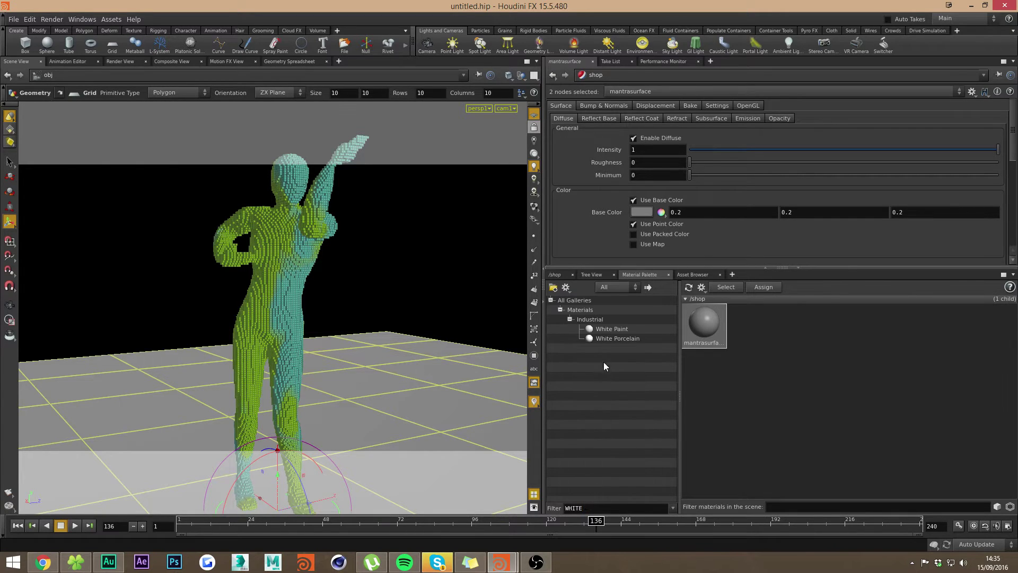
left_click_drag(619, 328, 425, 414)
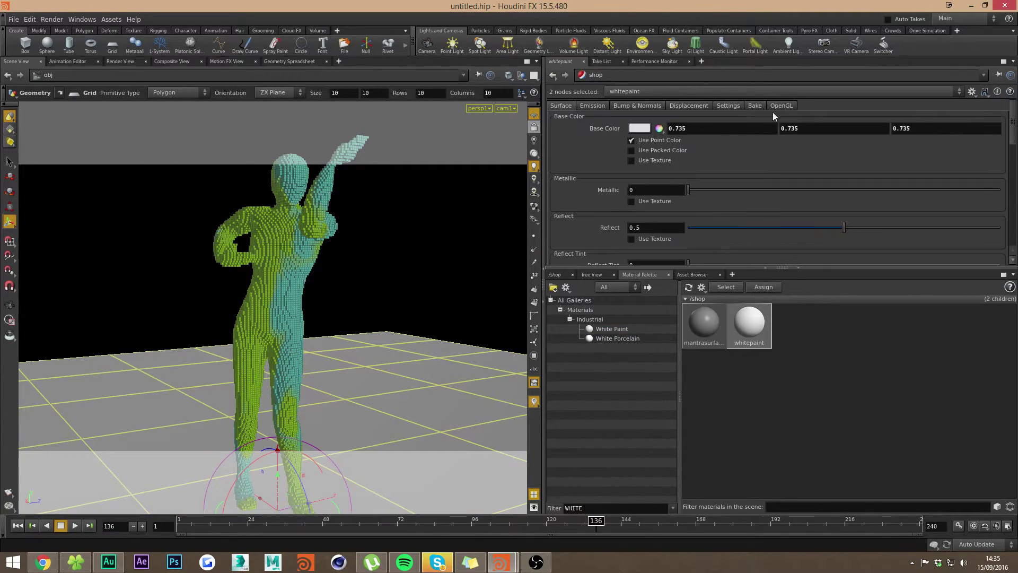
Darken the whitepaint material's base color to a neutral grey of 0.292
left_click(639, 129)
left_click_drag(936, 279, 905, 279)
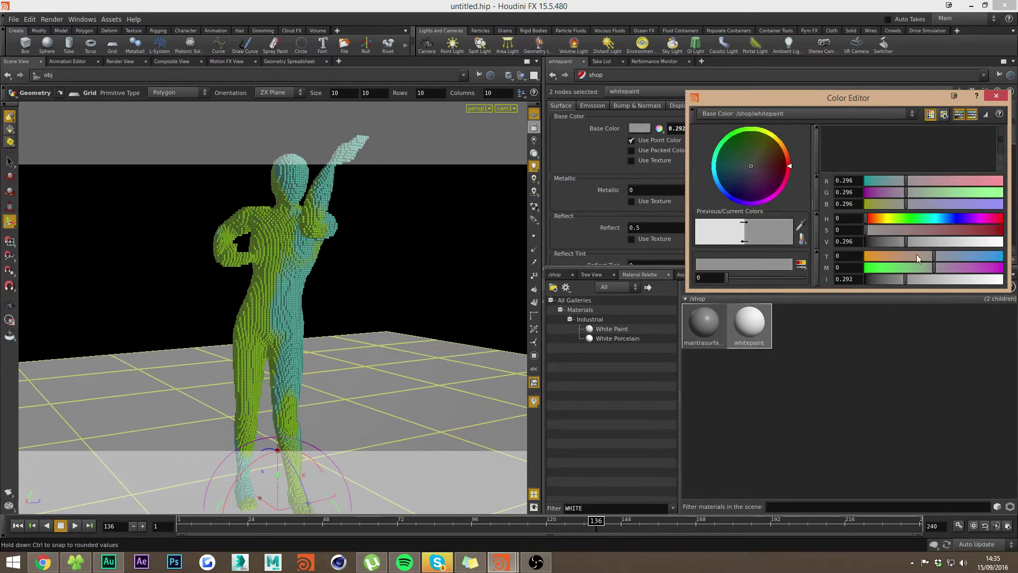
left_click(998, 96)
In the obj network, load DOSCH_SKIESV2_01SN_lowres.rat from $HFS/houdini/pic as the environment map of envlight1
left_click(555, 274)
left_click(595, 288)
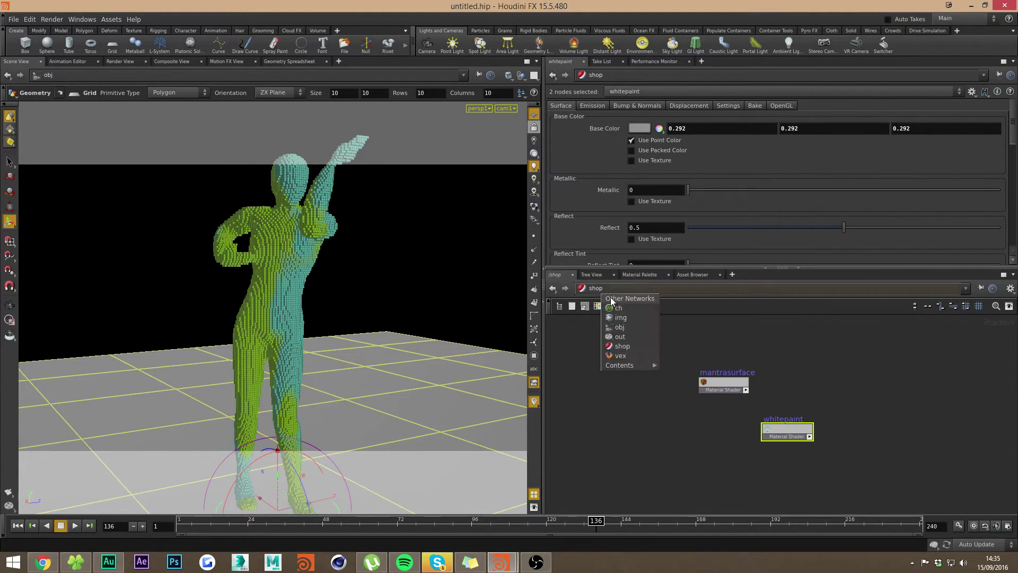
left_click(635, 327)
left_click(694, 374)
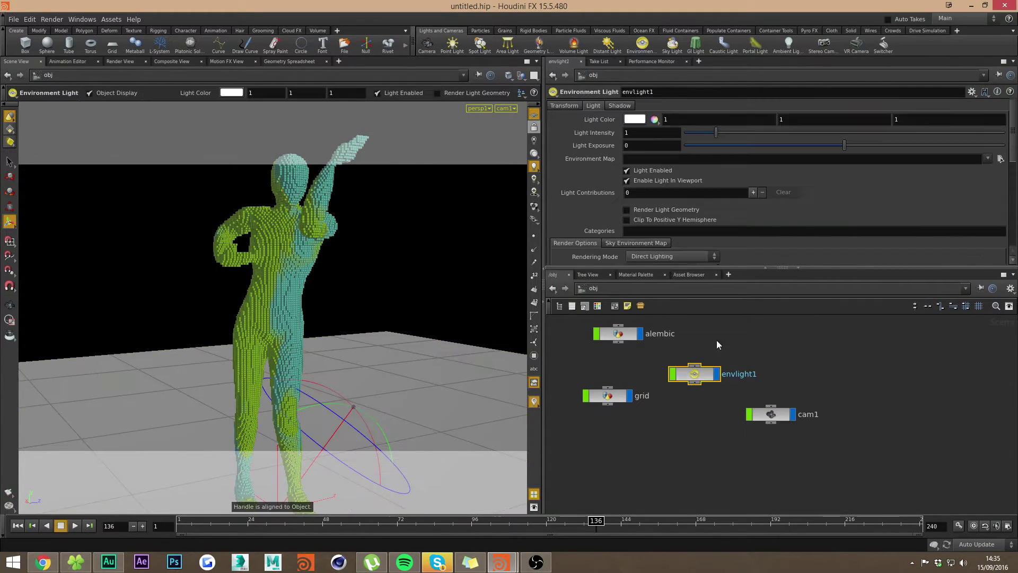
left_click(1000, 159)
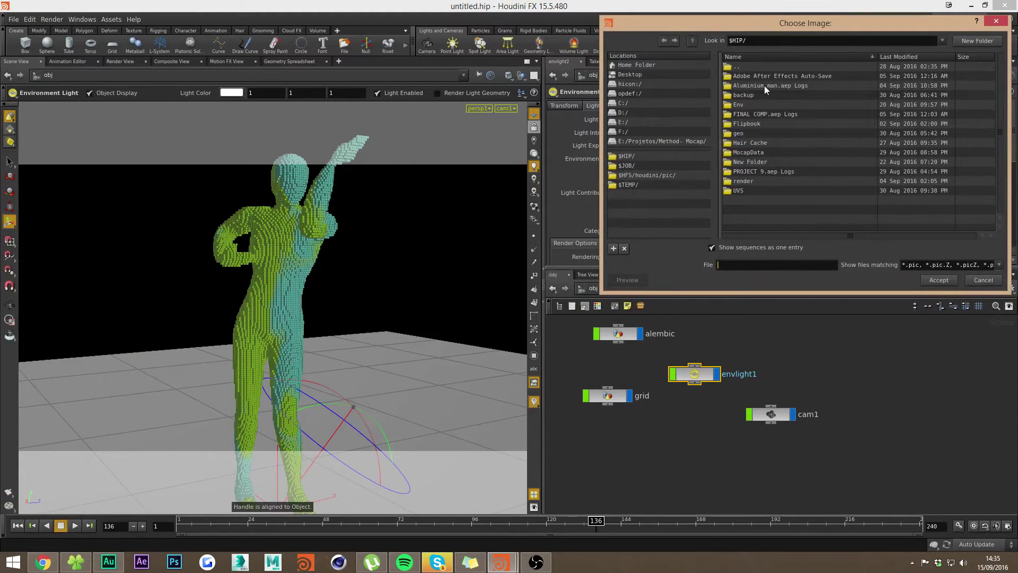
left_click(647, 175)
left_click(753, 161)
scroll(758, 179, "down", 3)
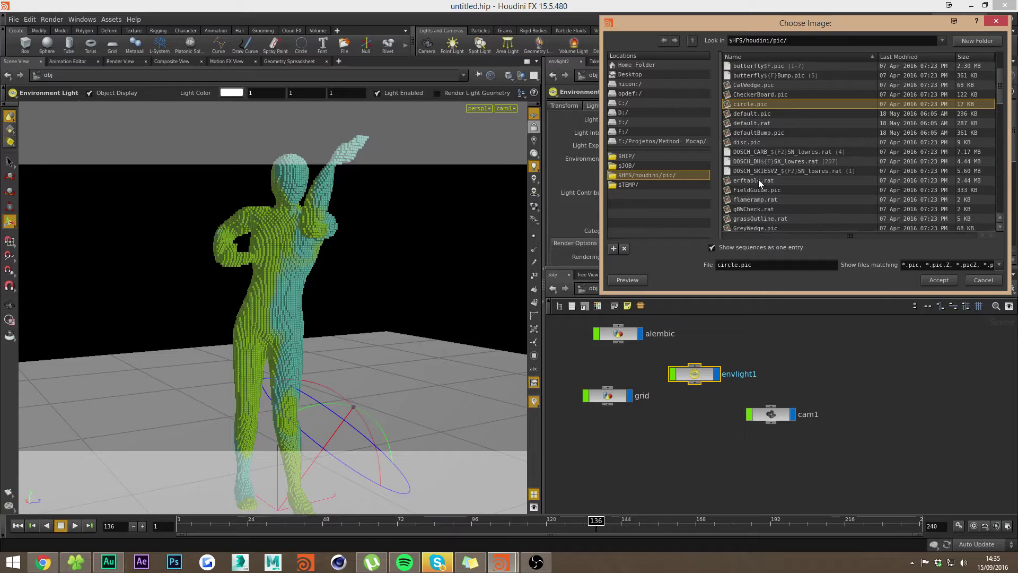
left_click(790, 142)
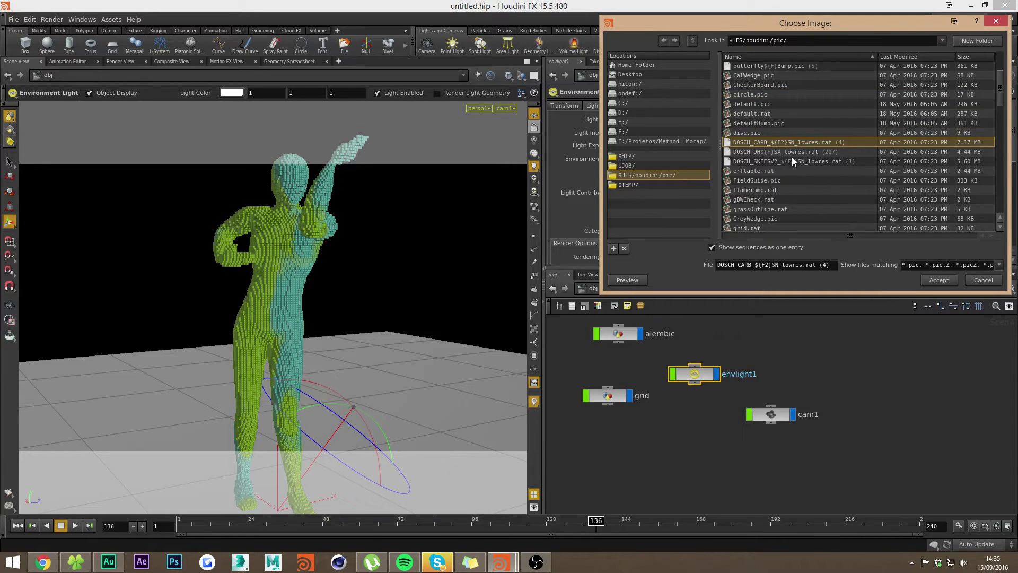
left_click(759, 247)
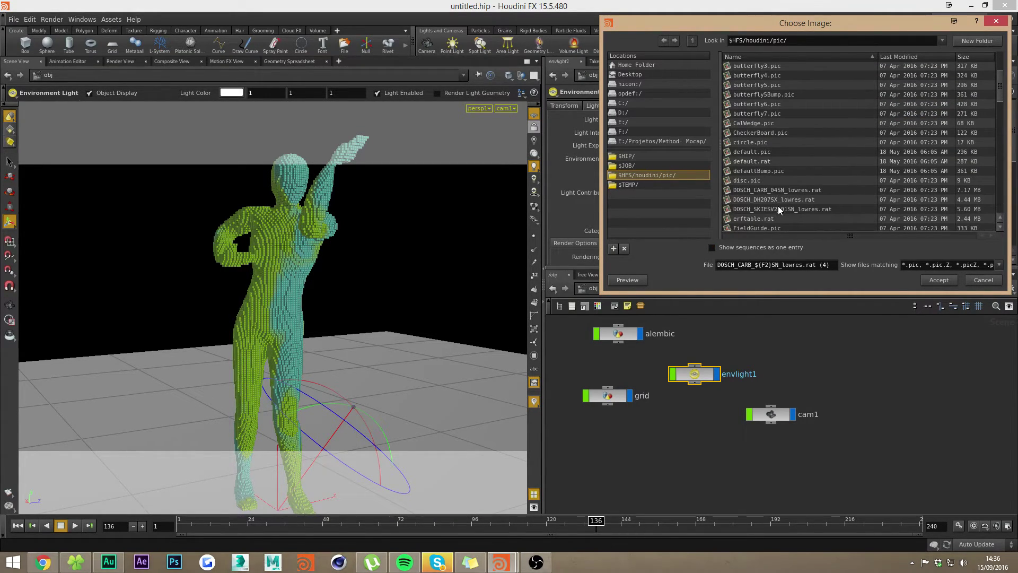
left_click(778, 209)
left_click(938, 280)
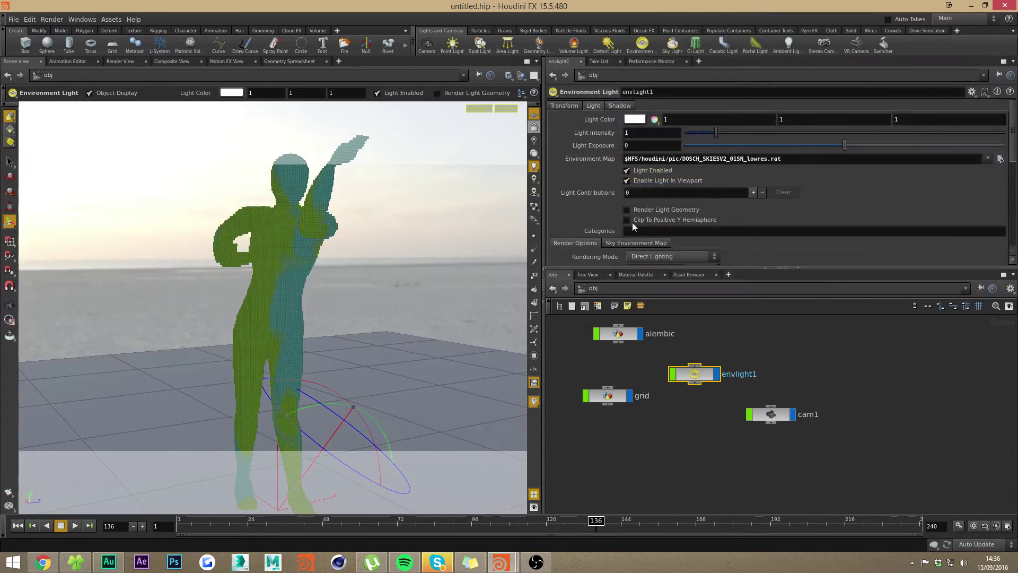
Lock cam1 to the view and reframe it so the whole dancer is seen slightly from the side with more ground
key("Escape")
left_click_drag(428, 250, 384, 297)
middle_click_drag(344, 296, 364, 277, "alt")
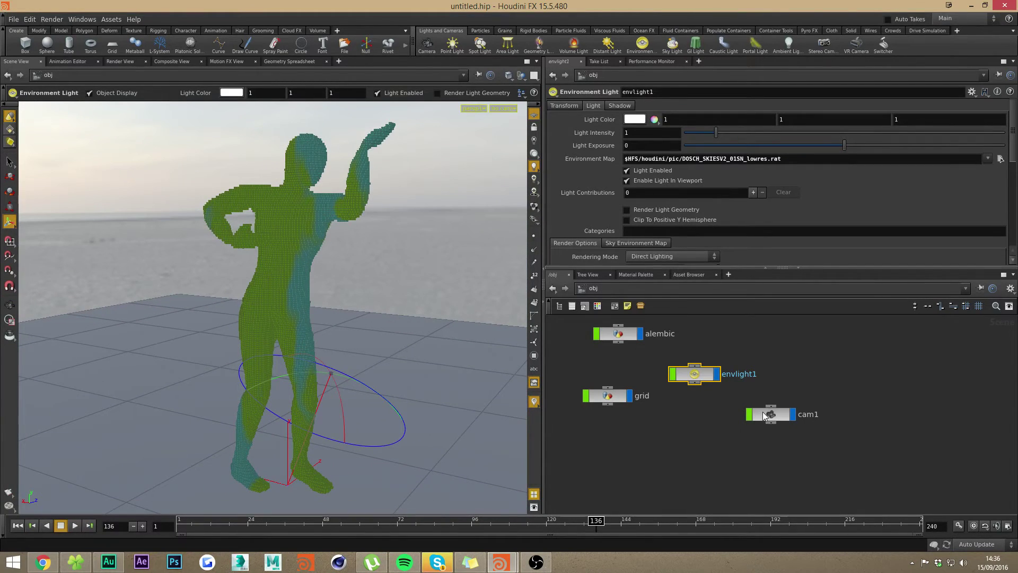
left_click(503, 109)
left_click(510, 153)
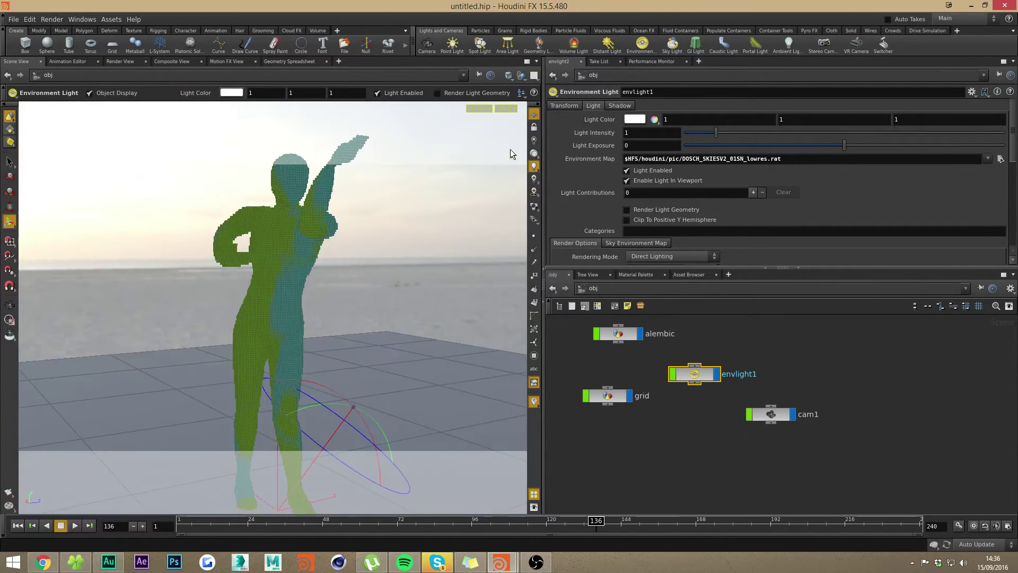
key("Escape")
left_click_drag(422, 302, 311, 339)
Disable envlight1 in the viewport and set its light exposure to 1
left_click(649, 183)
key("Escape")
key("Return")
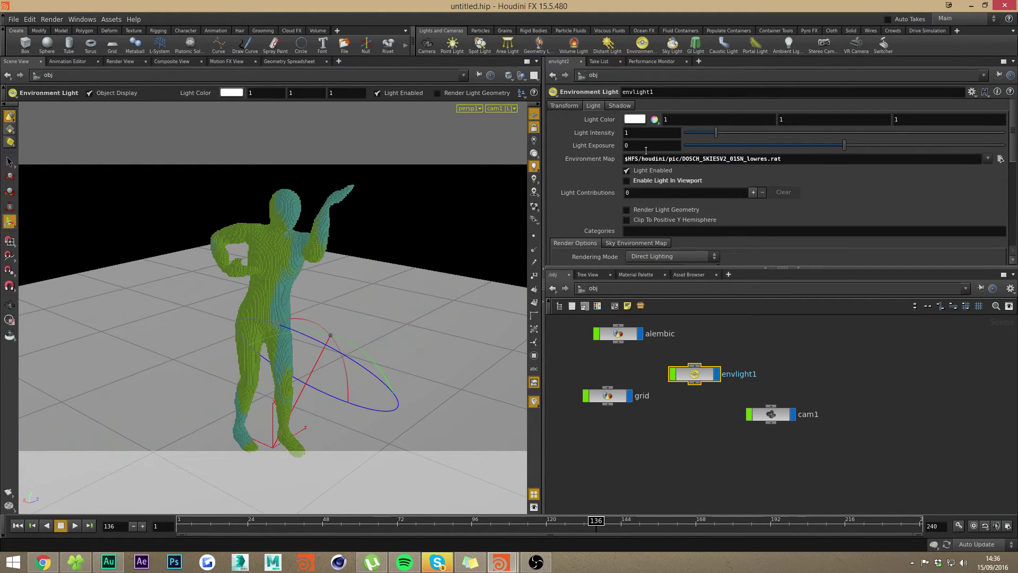
type("1")
left_click(627, 181)
left_click(633, 182)
Create a Mantra - PBR render node and look through its output settings
left_click(51, 19)
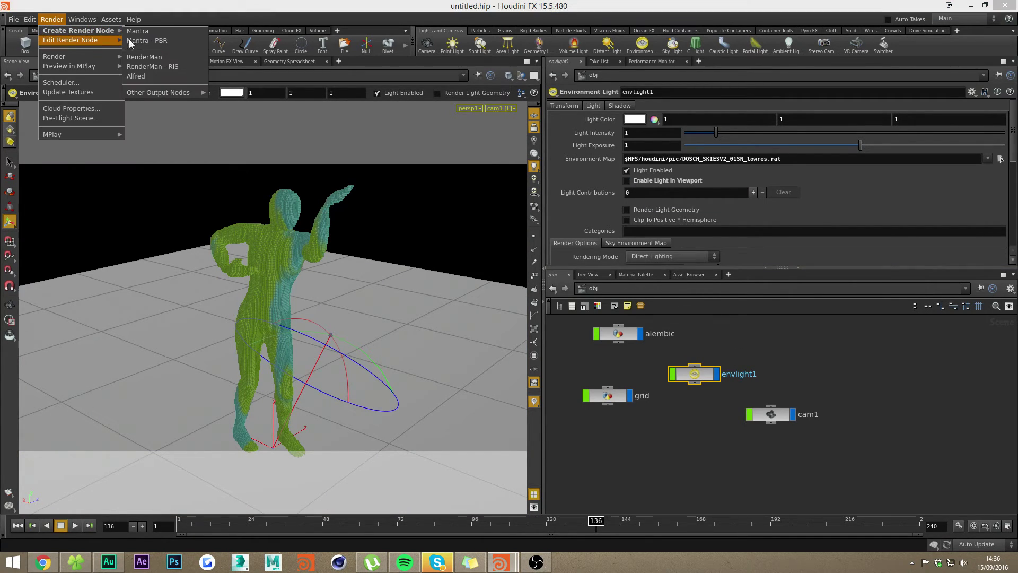
left_click(132, 39)
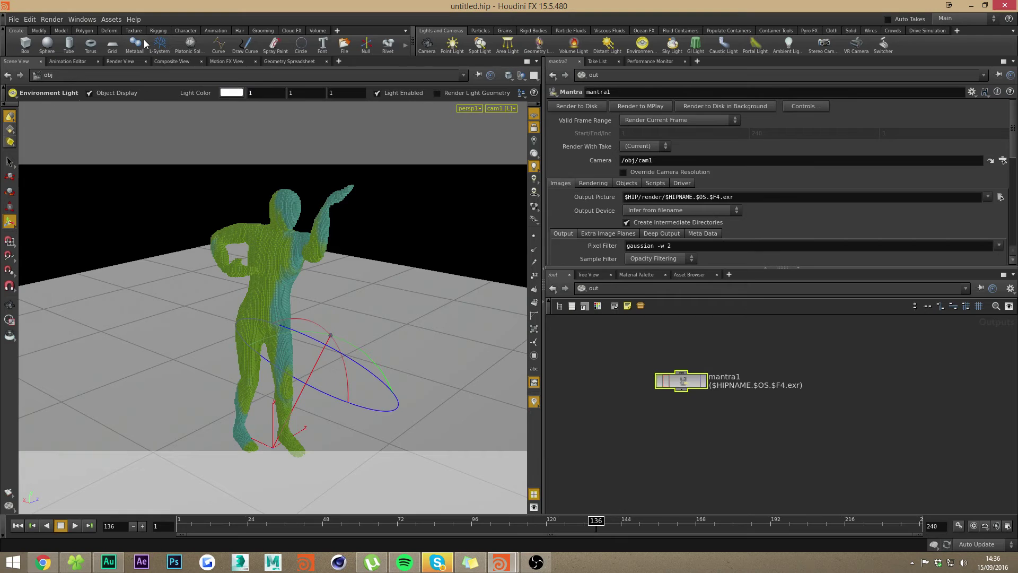
scroll(630, 202, "down", 3)
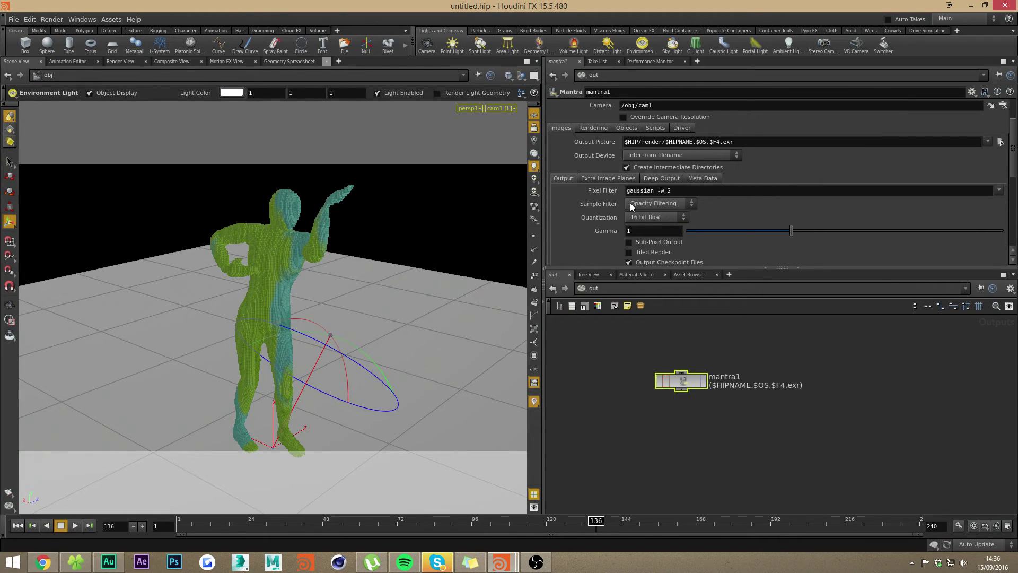
Set the mantrasurface material's diffuse base color to white (1, 1, 1), declining the incoming Skype call
left_click(623, 276)
left_click(704, 323)
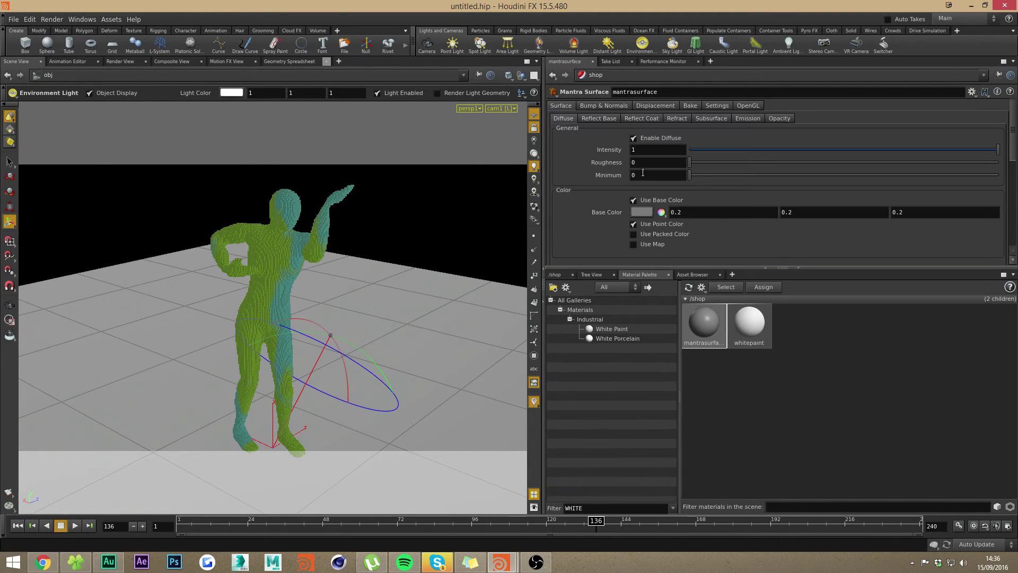
left_click_drag(719, 213, 545, 207)
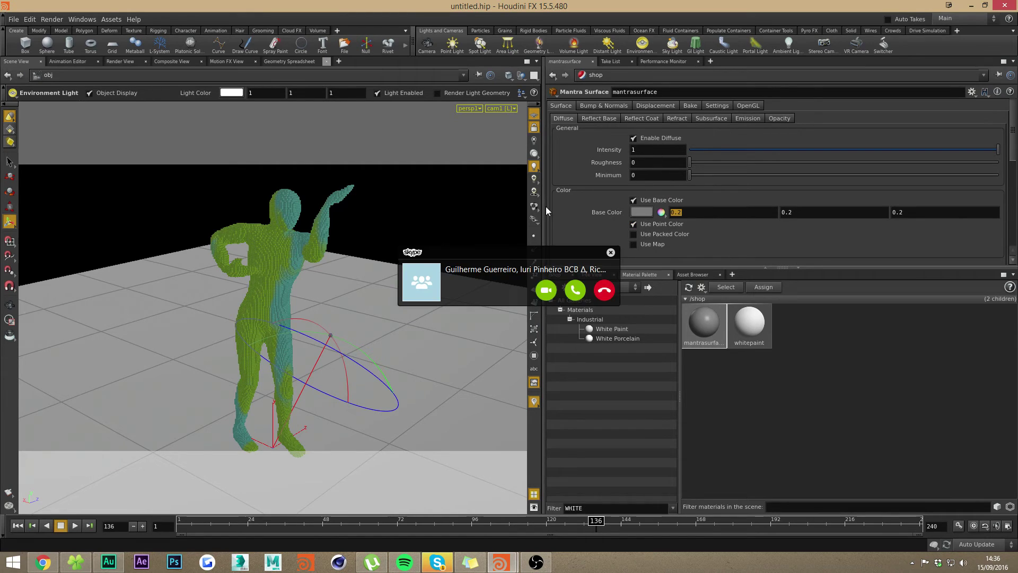
left_click(599, 284)
left_click_drag(681, 212, 576, 216)
type("1")
key("Tab")
type("1")
key("Tab")
type("1")
key("Return")
left_click(819, 418)
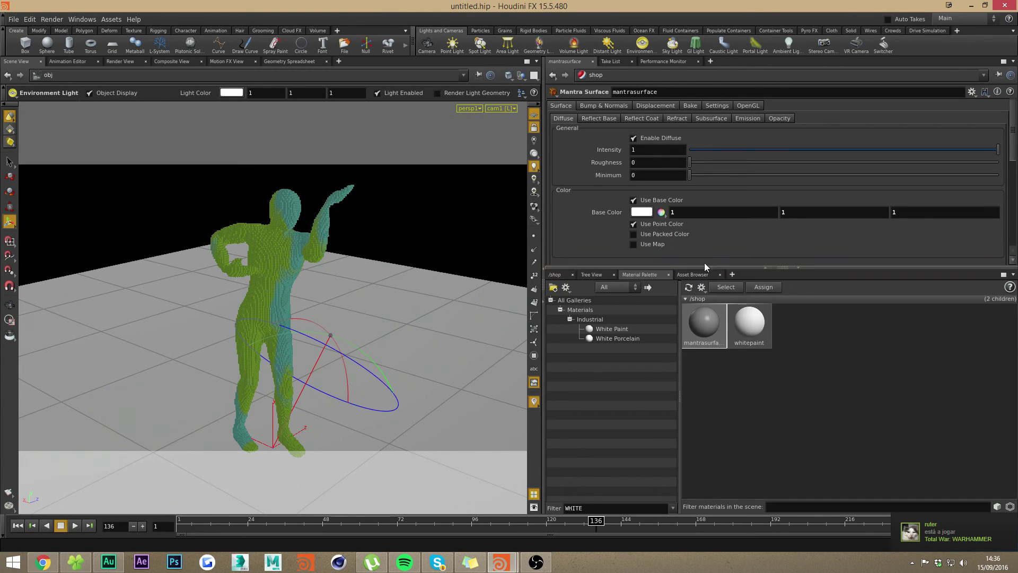
Render the scene in the Render View with /out/mantra1 through /obj/cam1 and switch off Preview
left_click(119, 61)
left_click(202, 77)
left_click(210, 99)
left_click(27, 76)
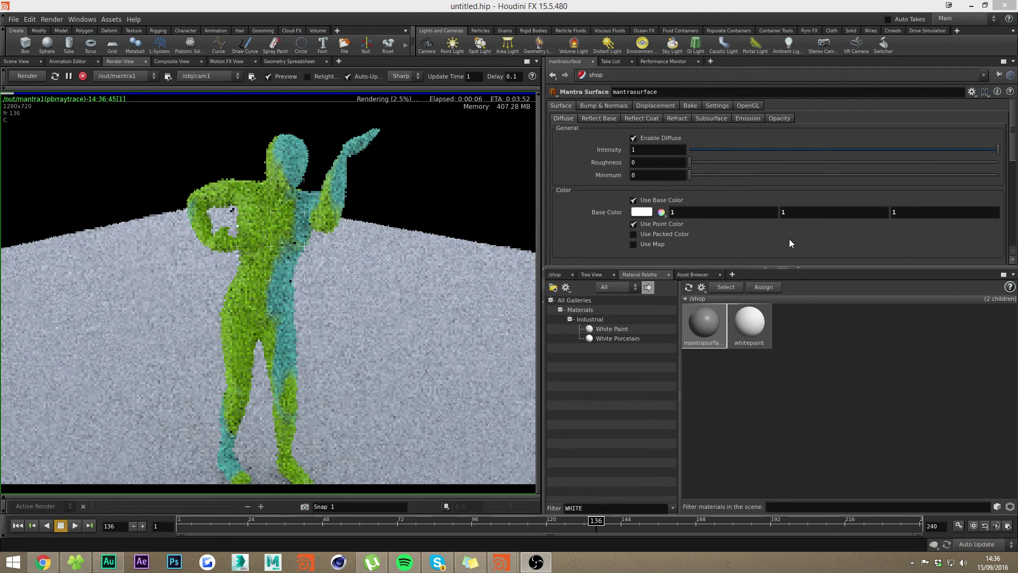
left_click(269, 76)
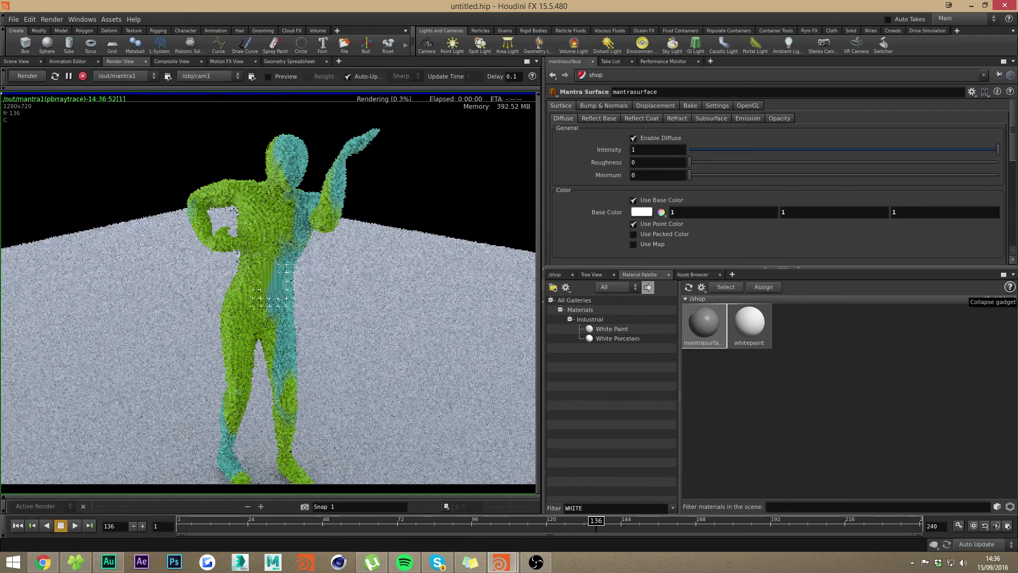